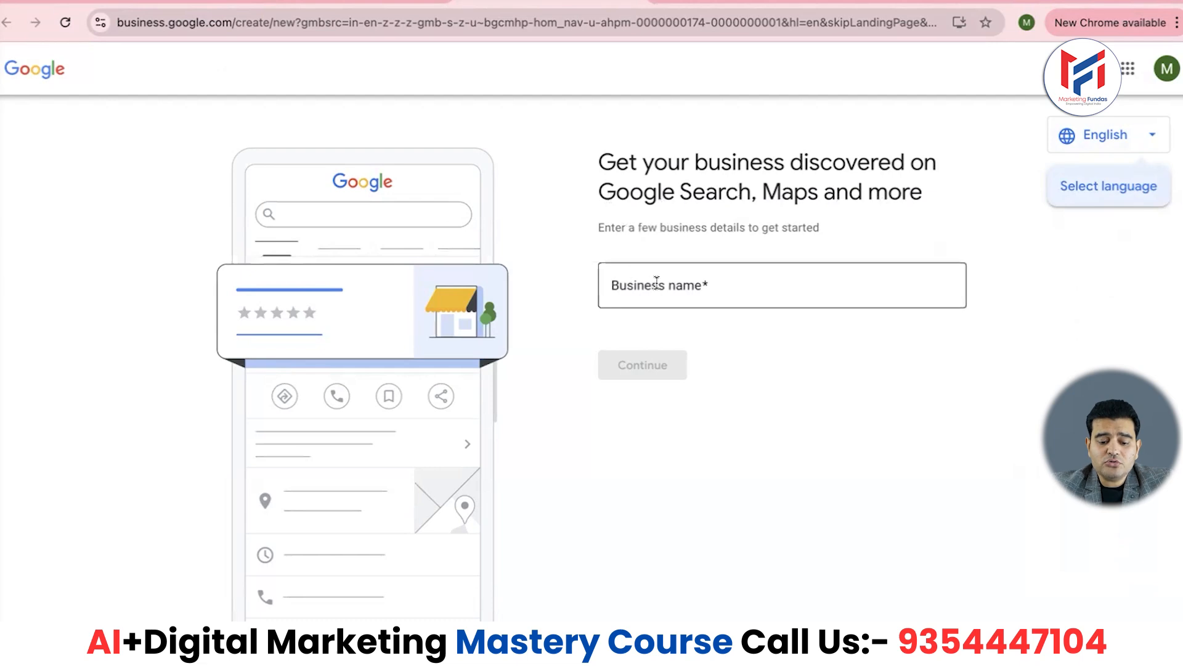
# - Enter 'MF Marketing Agency' as the business name and continue
pyautogui.click(657, 282)
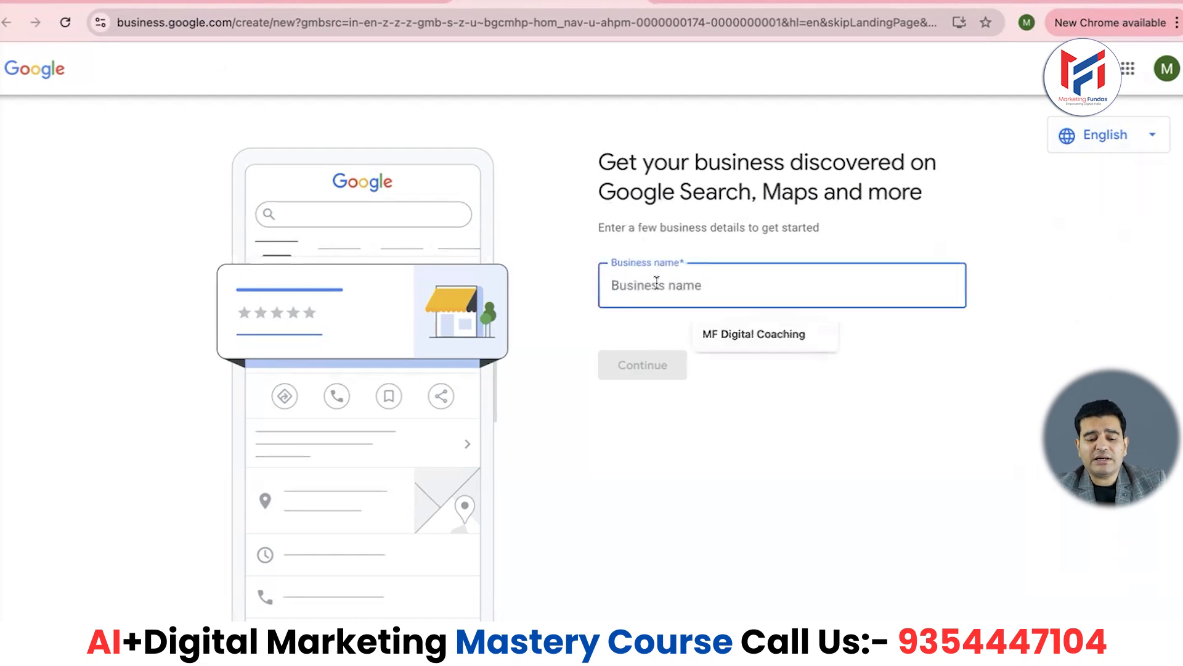
pyautogui.write('MF')
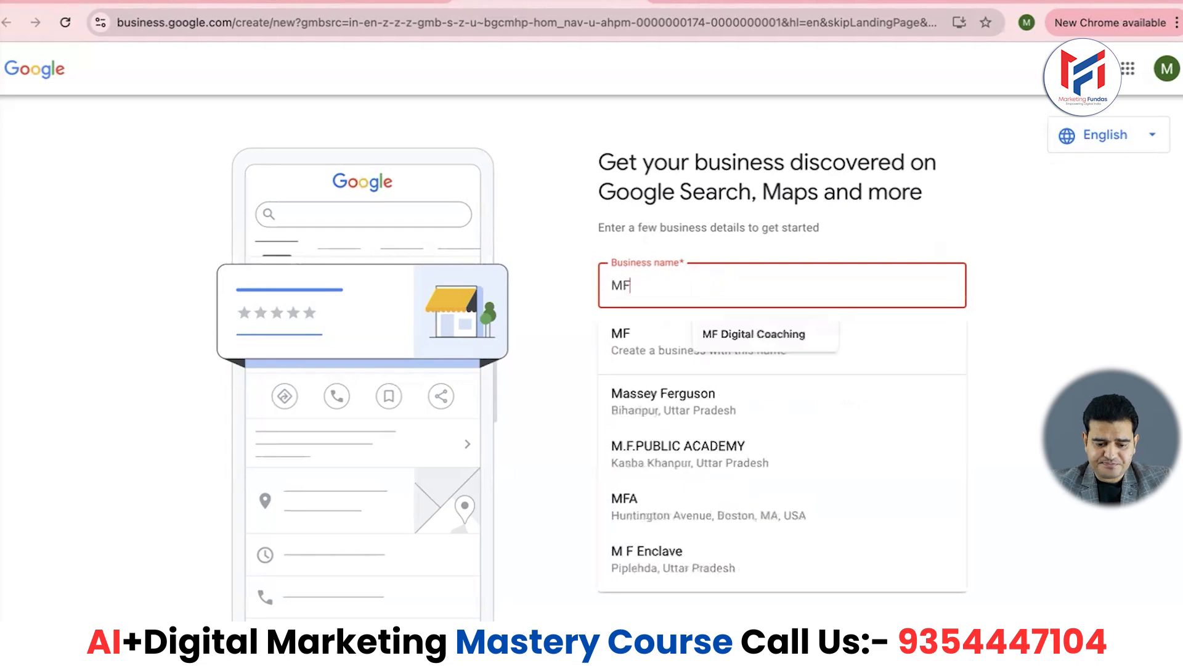
pyautogui.write(' Marketi')
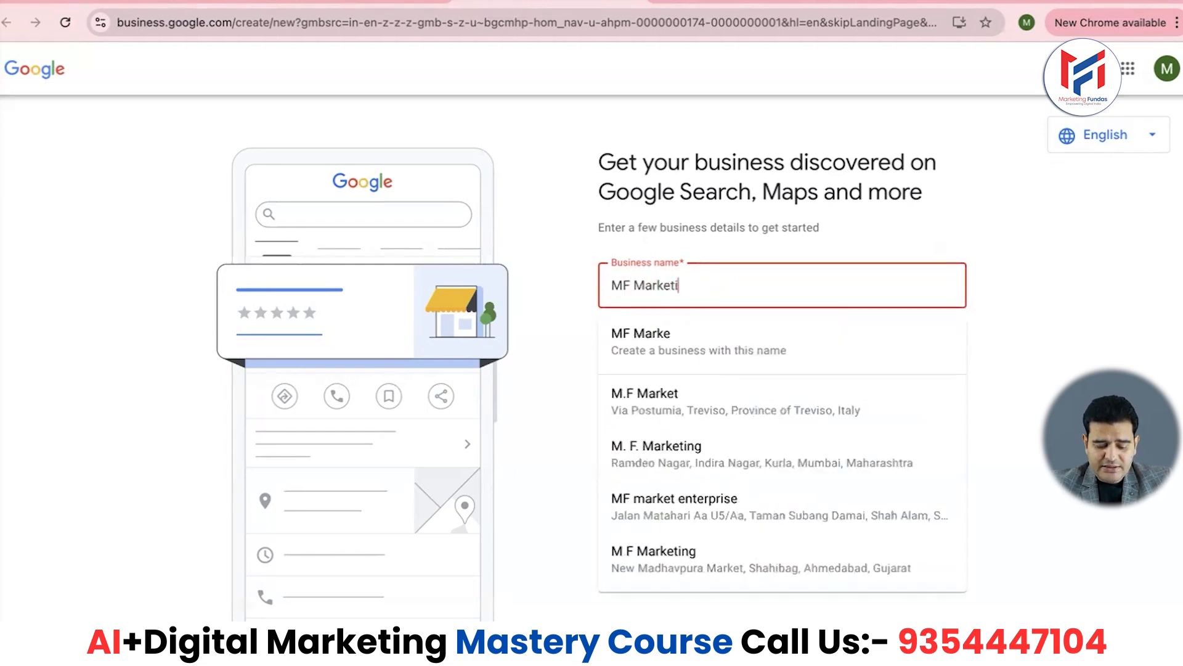
pyautogui.write('ng Age')
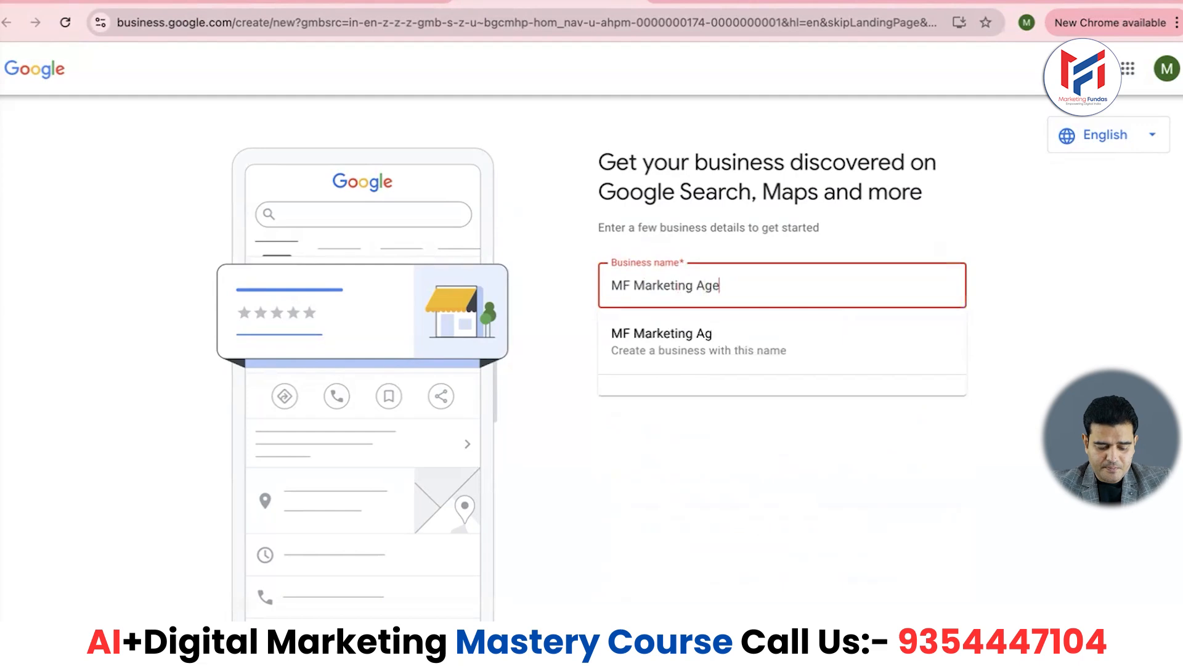
pyautogui.write('ncy')
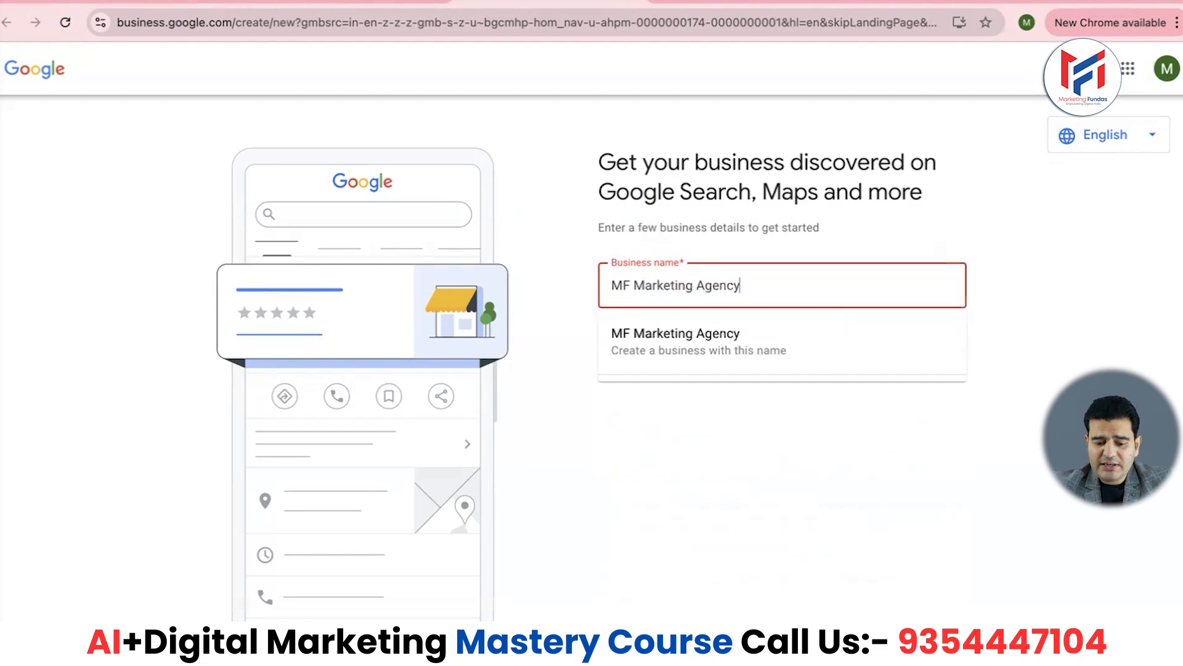
pyautogui.click(697, 456)
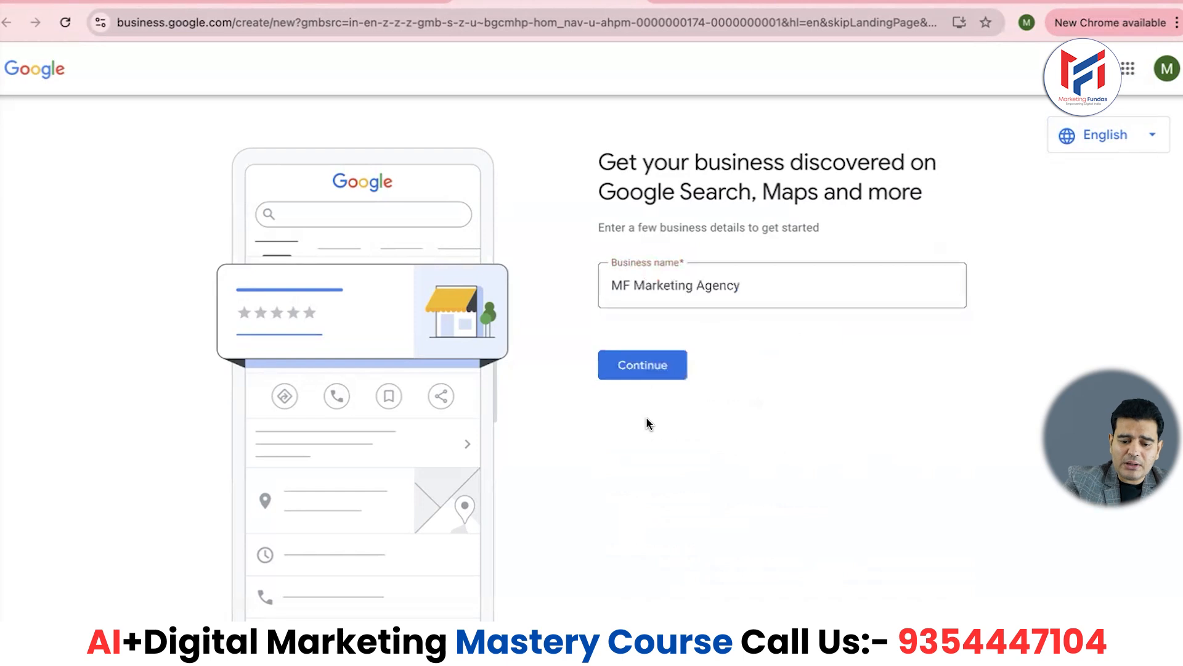
pyautogui.click(650, 374)
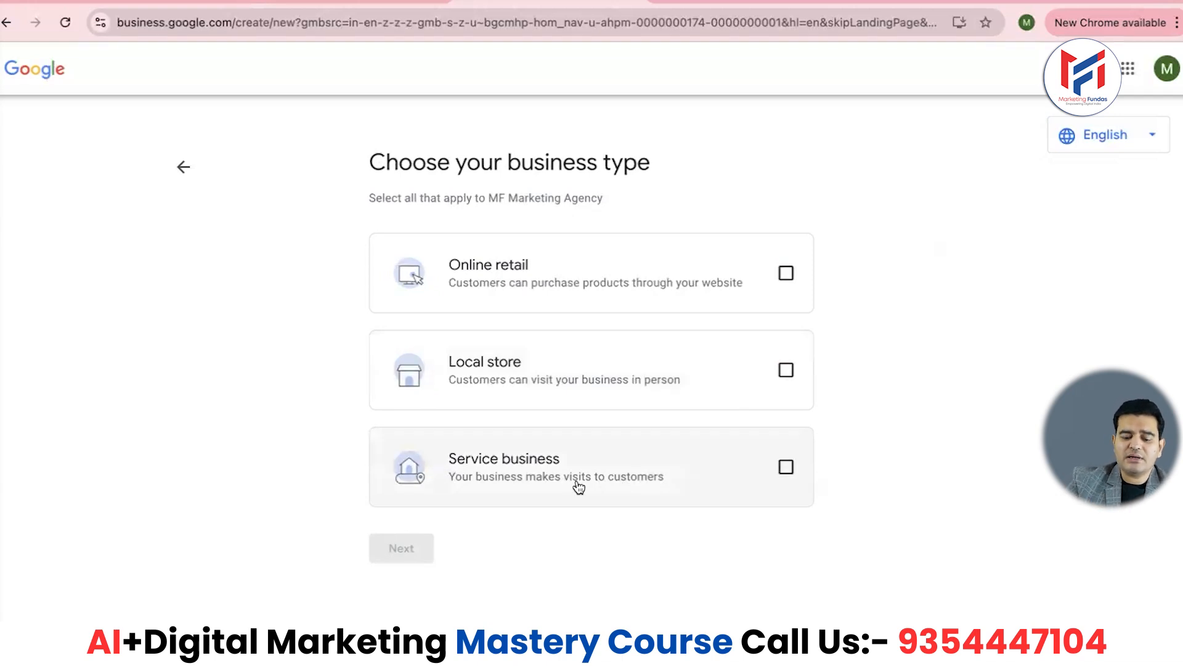
# - Choose Service business as the business type and go on to the category step
pyautogui.click(786, 470)
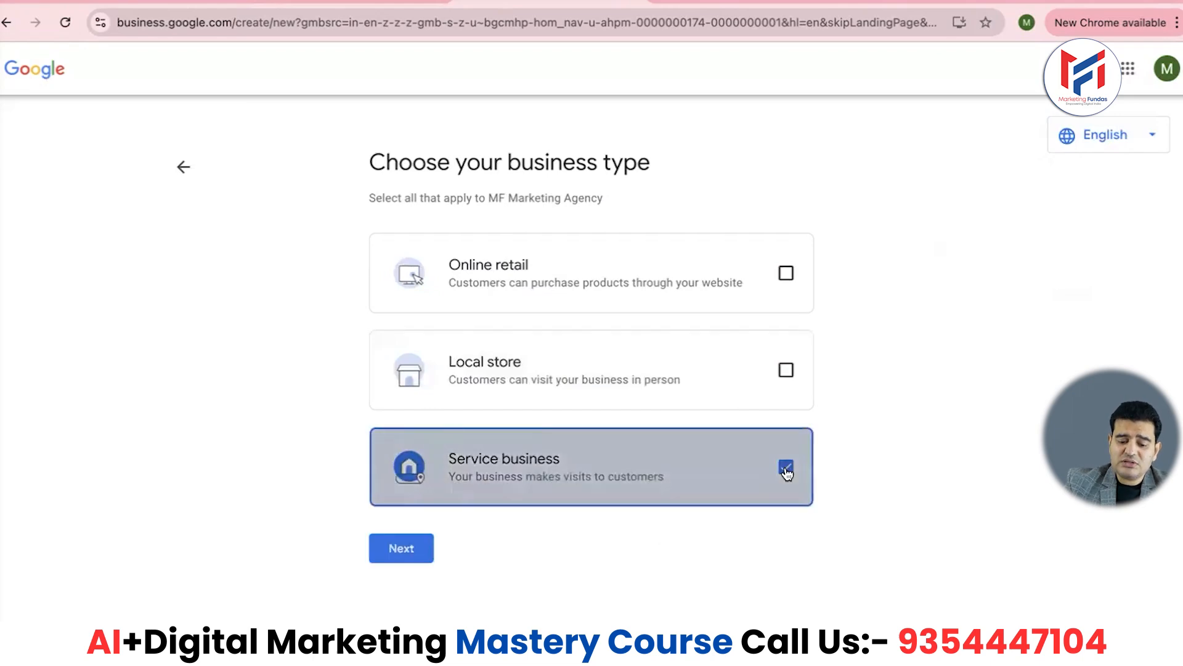
pyautogui.click(395, 549)
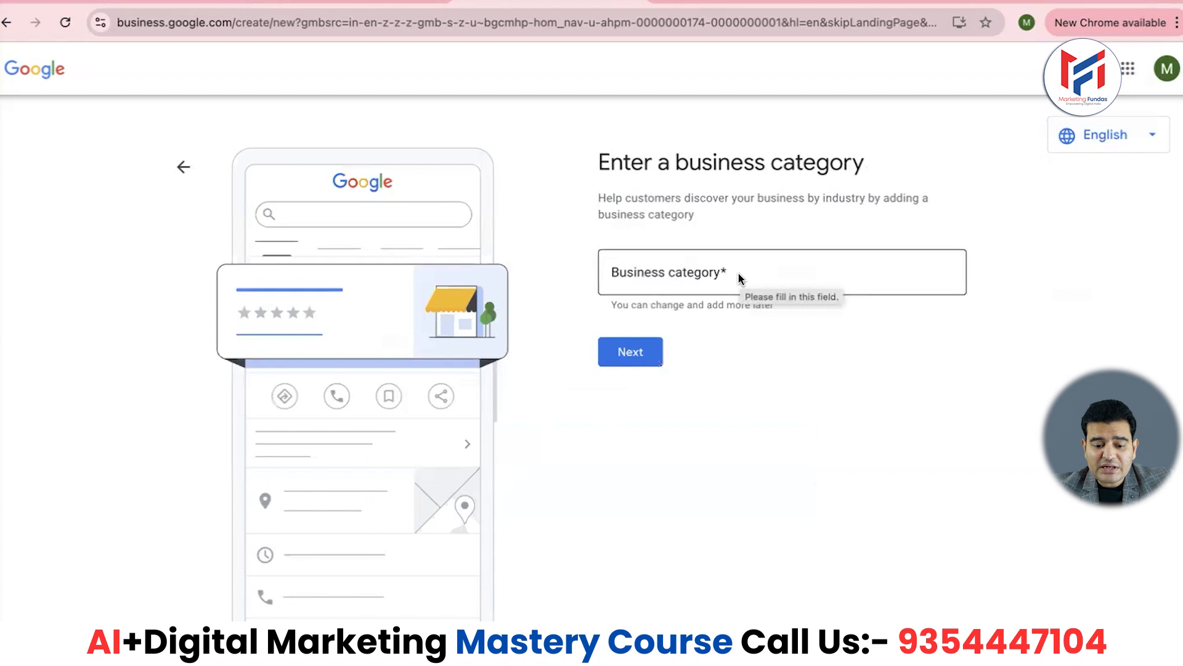
# - Search 'Marketing', select Marketing agency as the category, and proceed to service areas
pyautogui.click(715, 277)
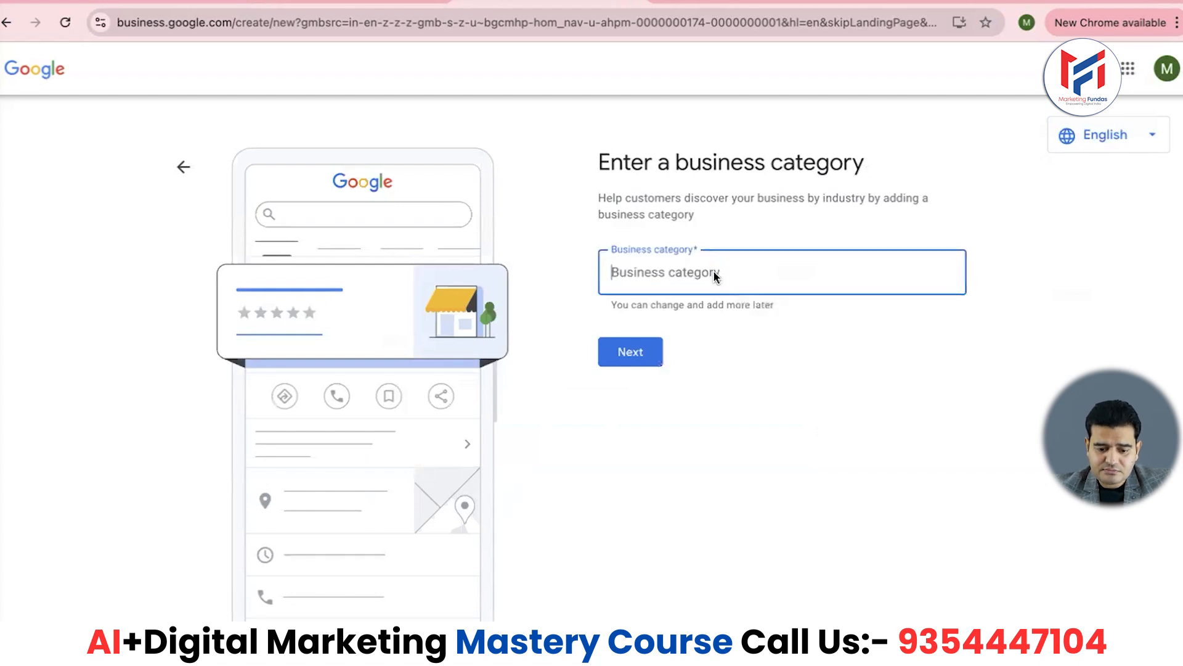
pyautogui.write('Marketing')
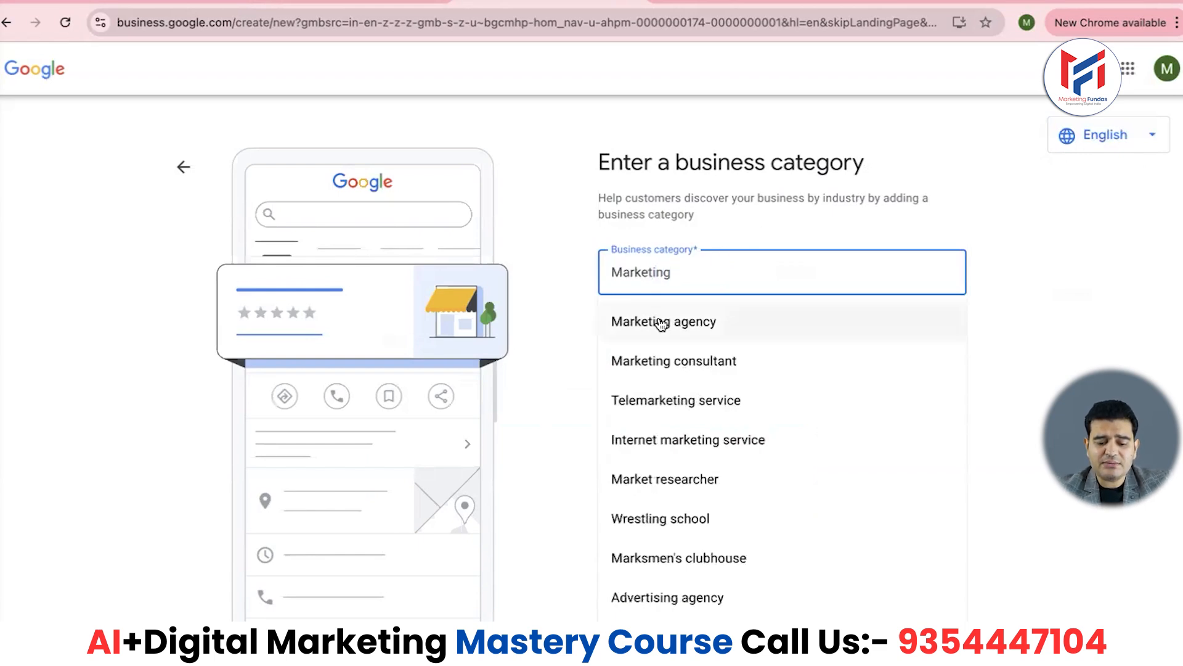
pyautogui.scroll(-2, 683, 493)
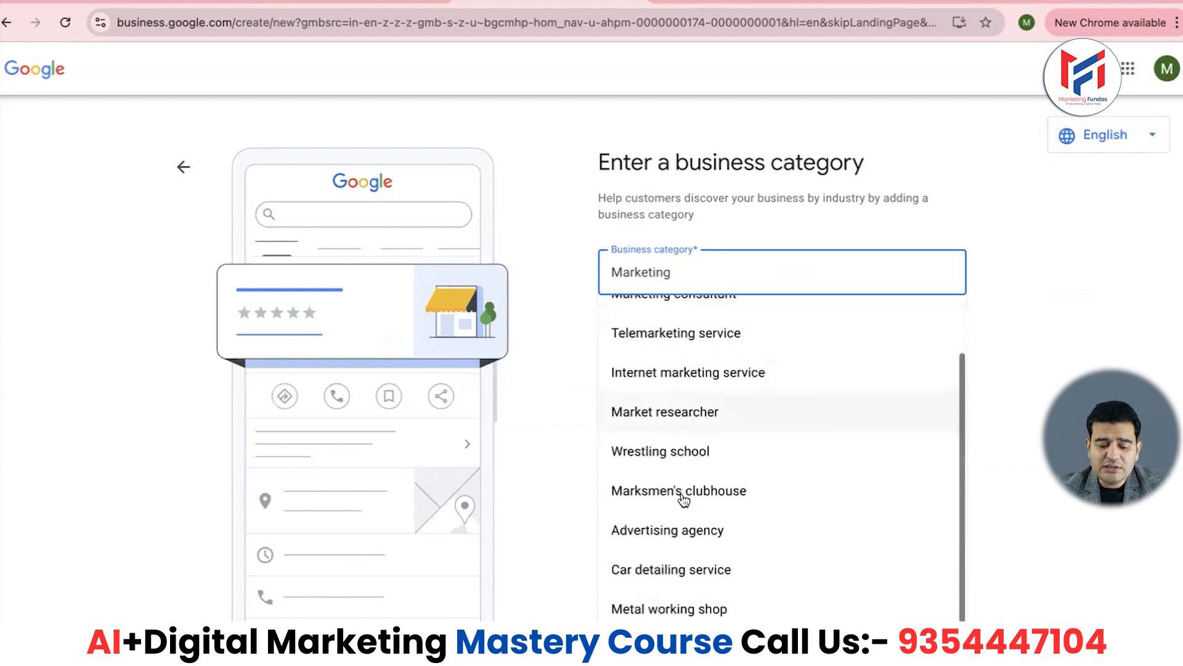
pyautogui.scroll(2, 722, 431)
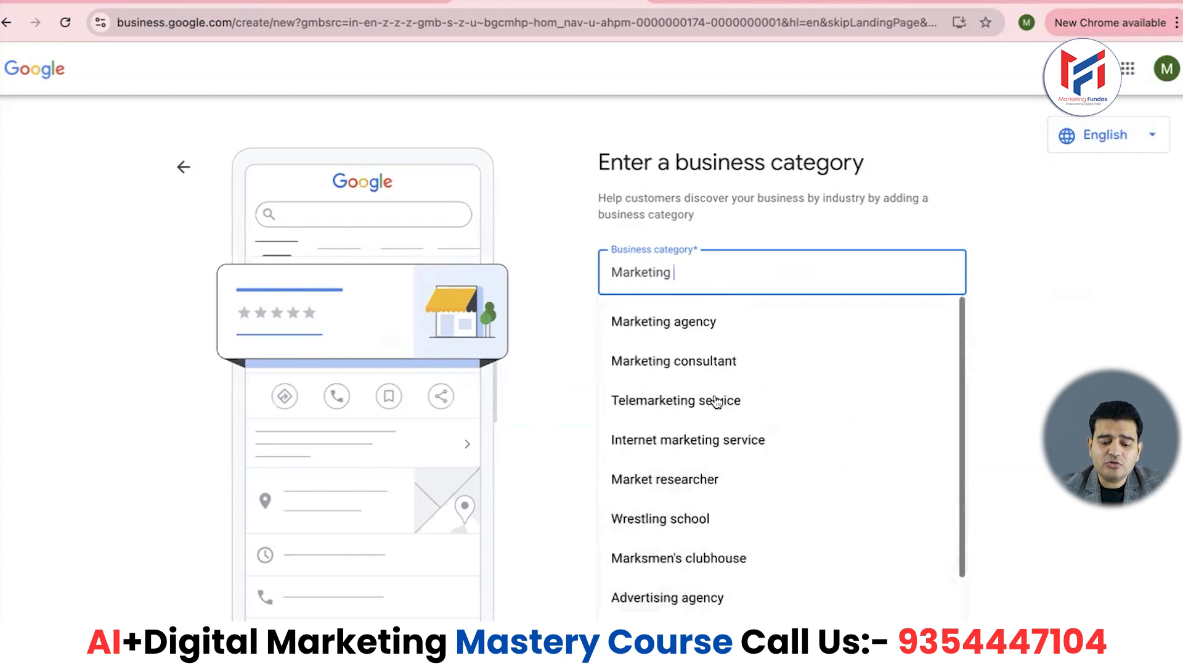
pyautogui.click(687, 322)
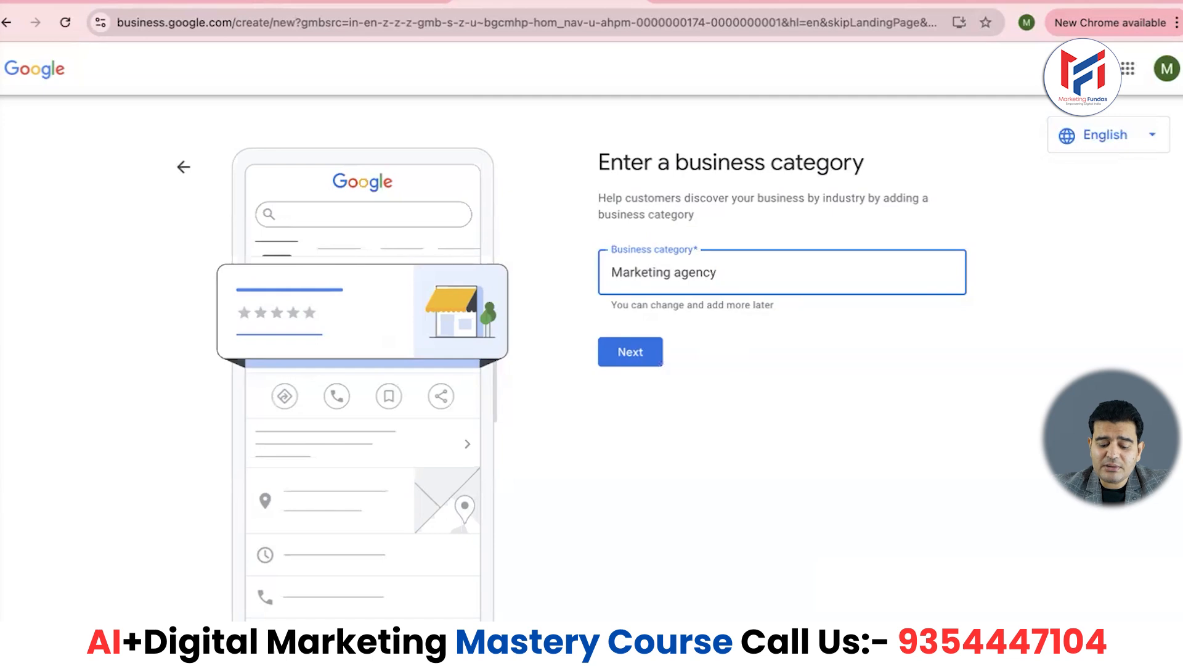
pyautogui.press('BackSpace')
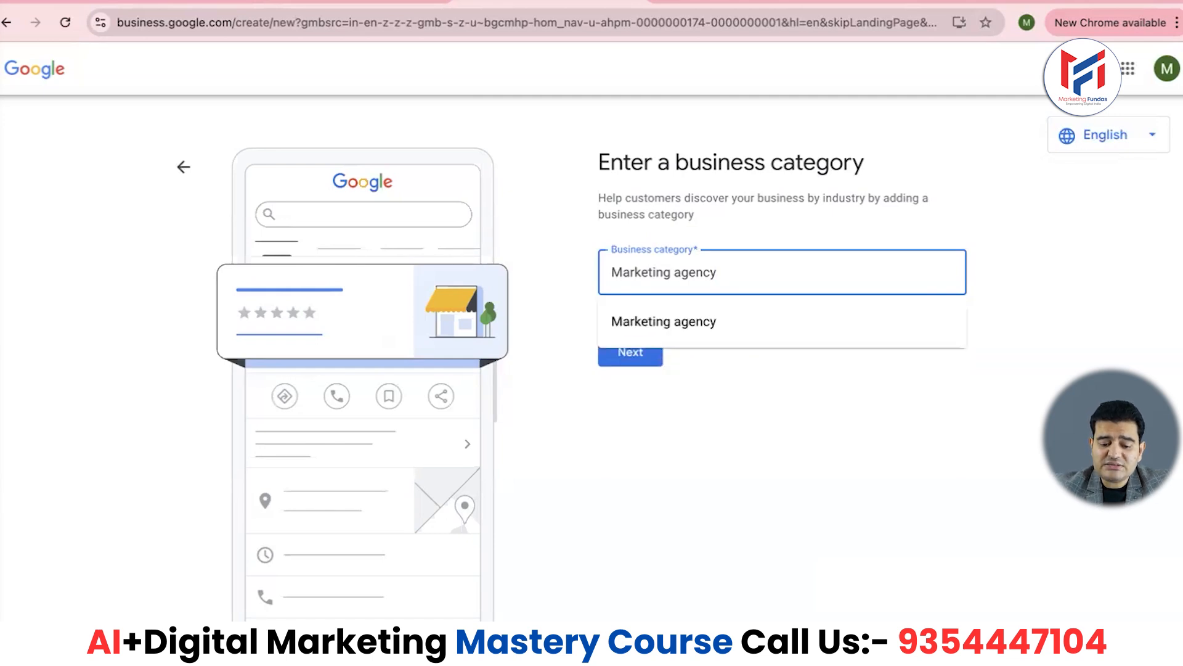
pyautogui.click(726, 327)
pyautogui.click(648, 352)
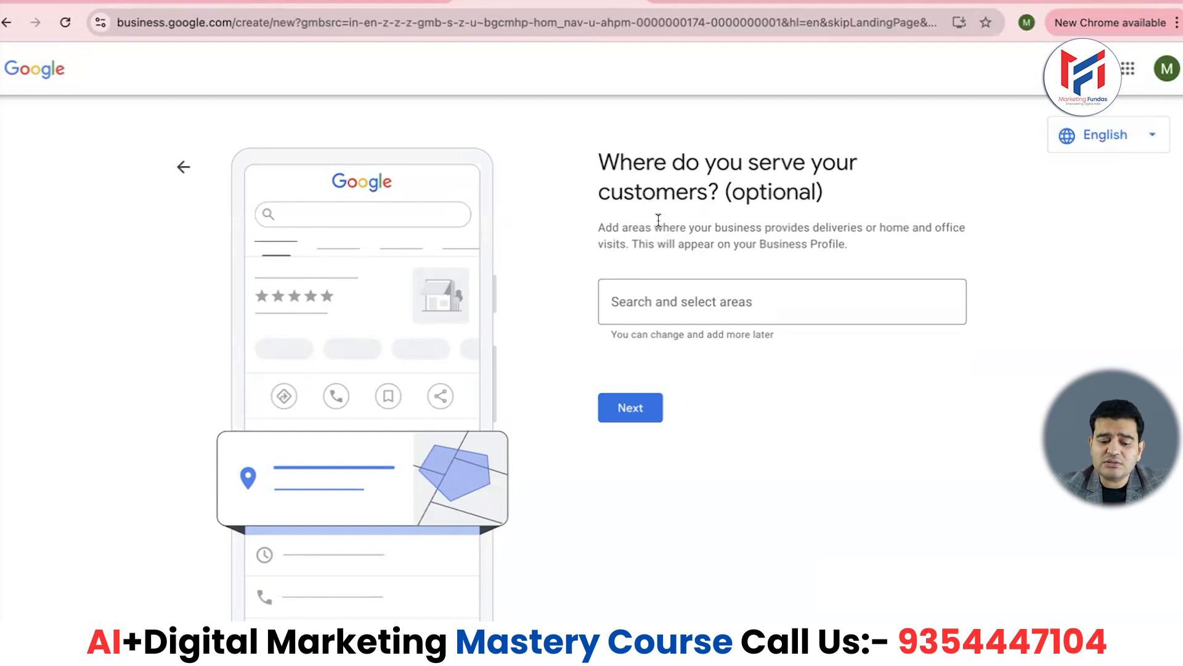
# - Search for and add India as the service area, then continue
pyautogui.click(687, 306)
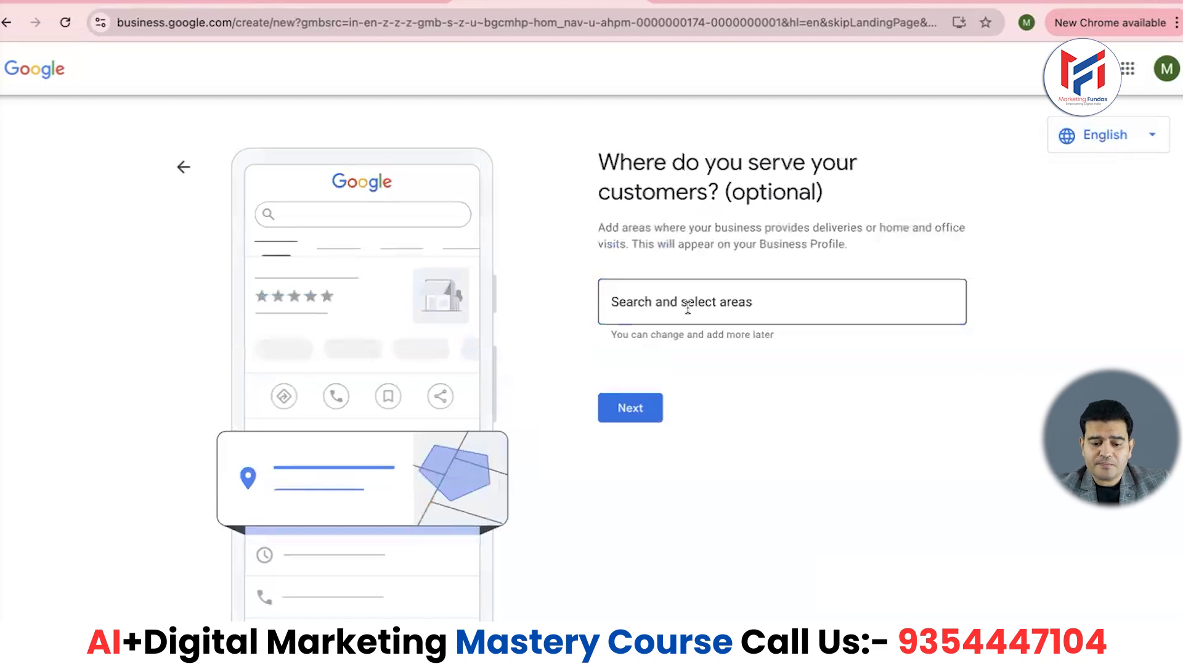
pyautogui.click(688, 307)
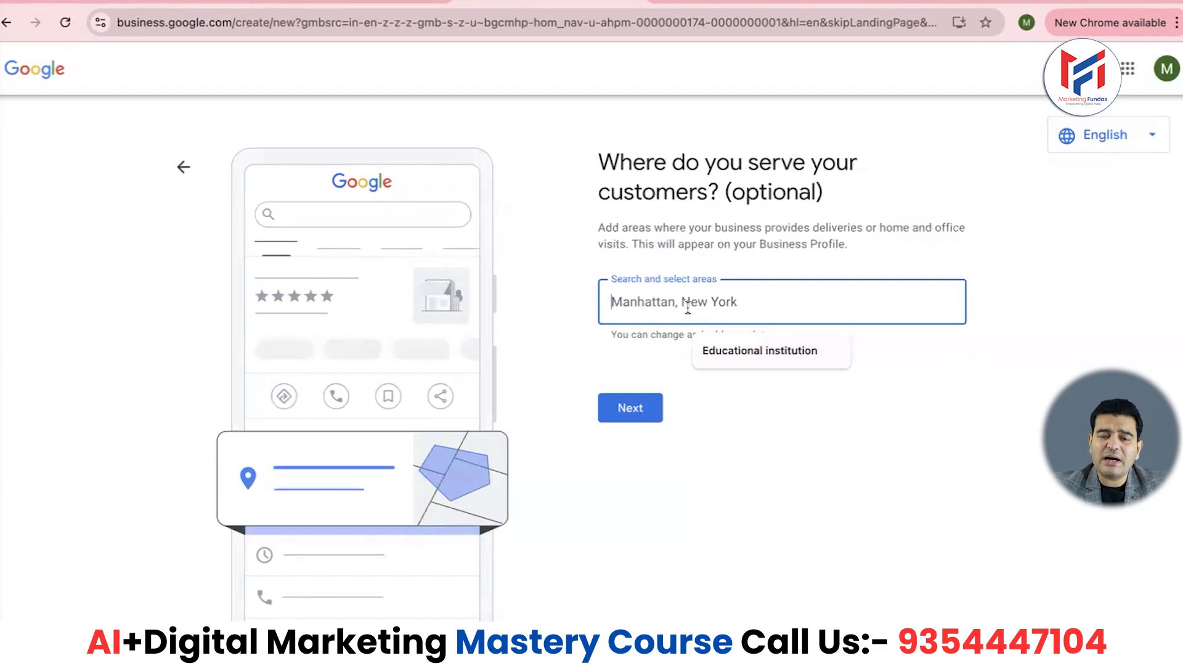
pyautogui.write('India')
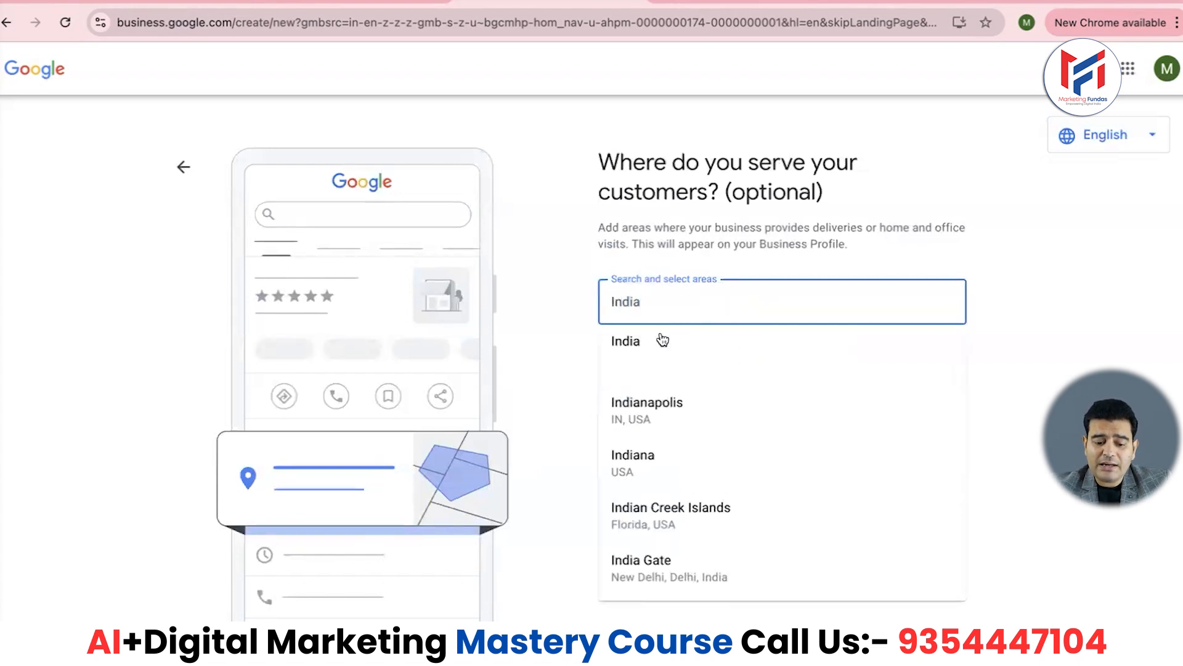
pyautogui.click(629, 340)
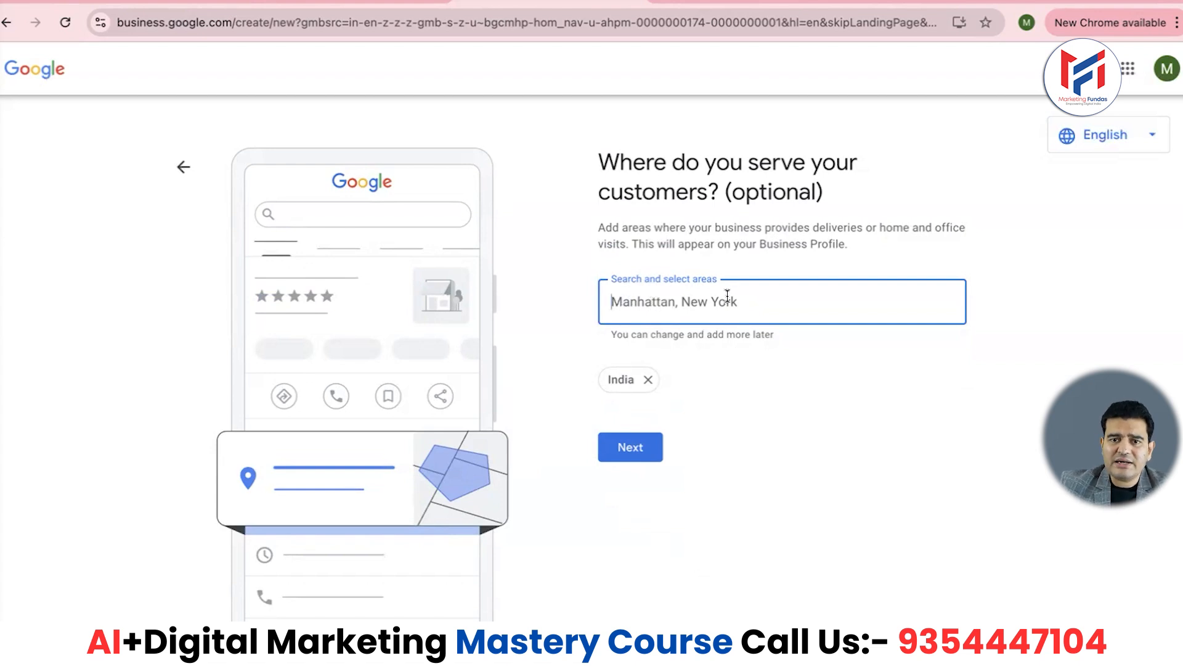
pyautogui.click(626, 453)
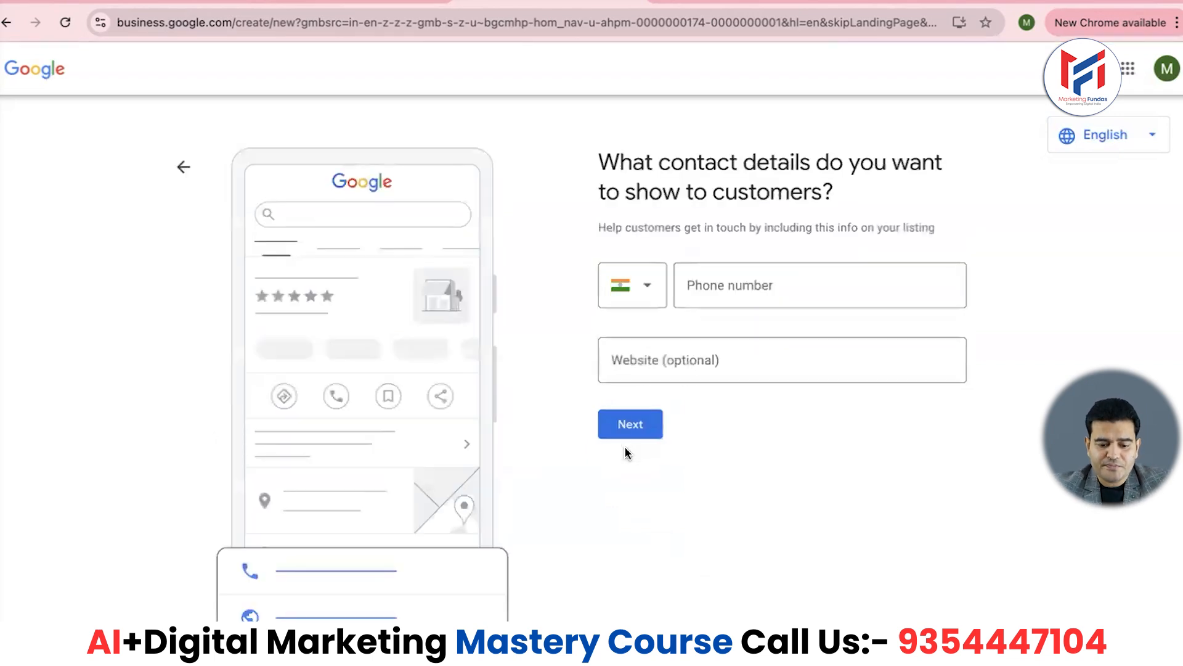
# - Paste the business phone number from notes, then start a new tab for marketingfundas.co.in
pyautogui.click(742, 281)
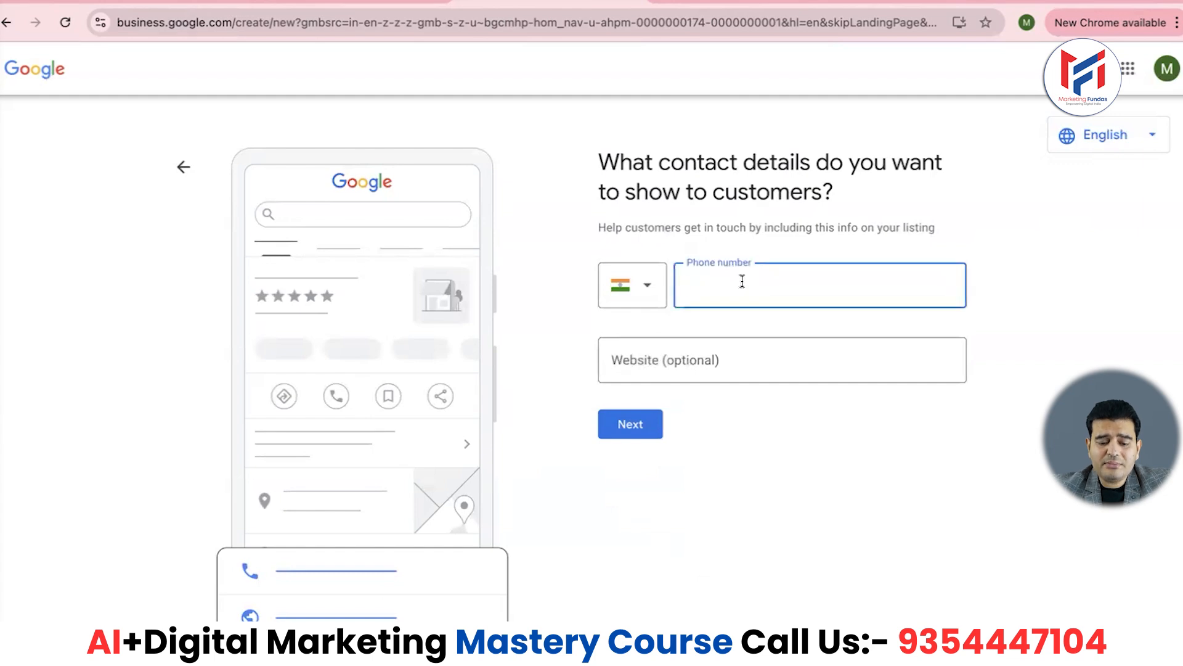
pyautogui.click(585, 644)
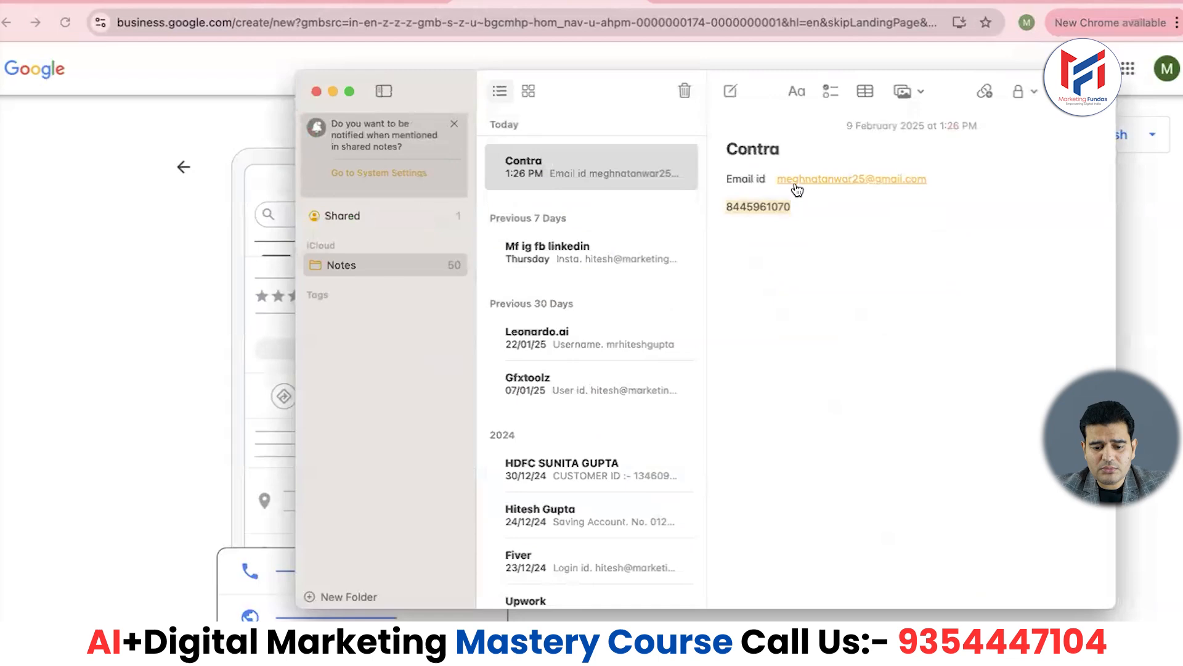
pyautogui.click(332, 92)
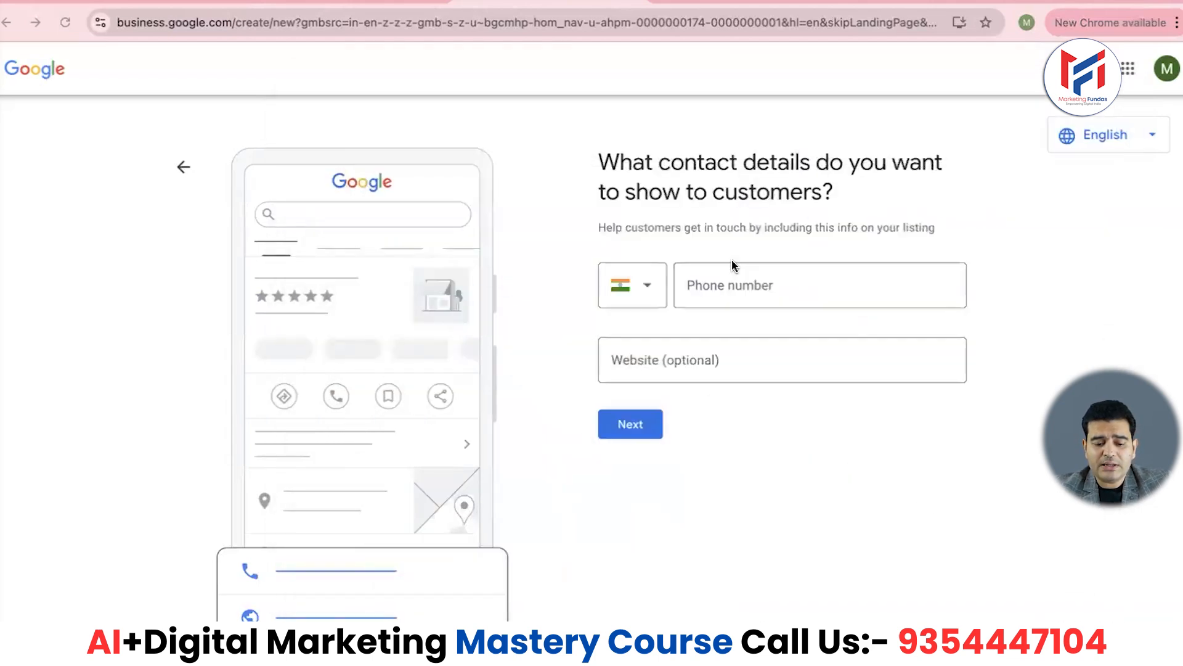
pyautogui.click(746, 285)
pyautogui.press('super+v')
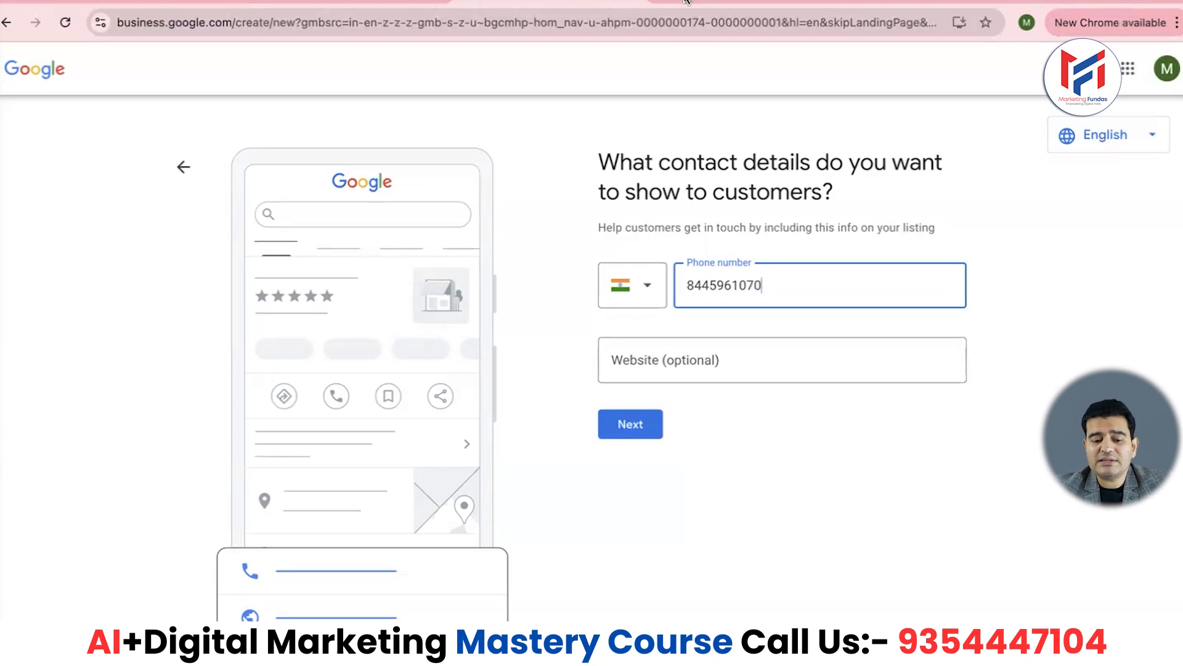
pyautogui.press('super+t')
pyautogui.write('marke')
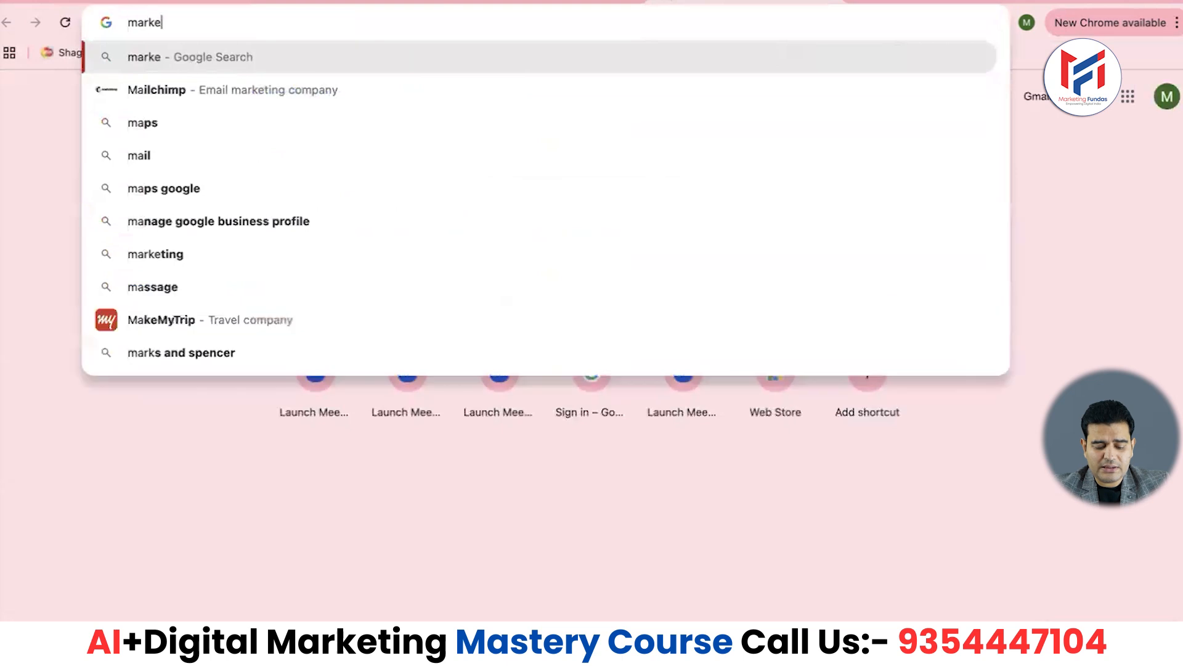
pyautogui.write('tingfunda')
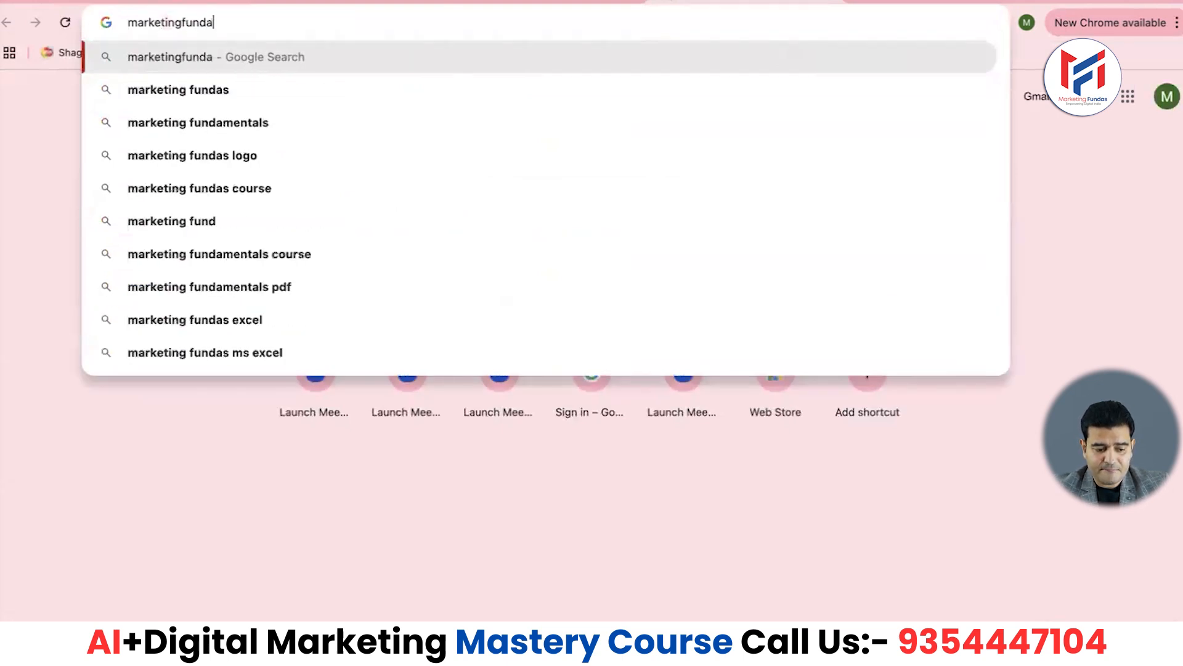
pyautogui.write('s.co.')
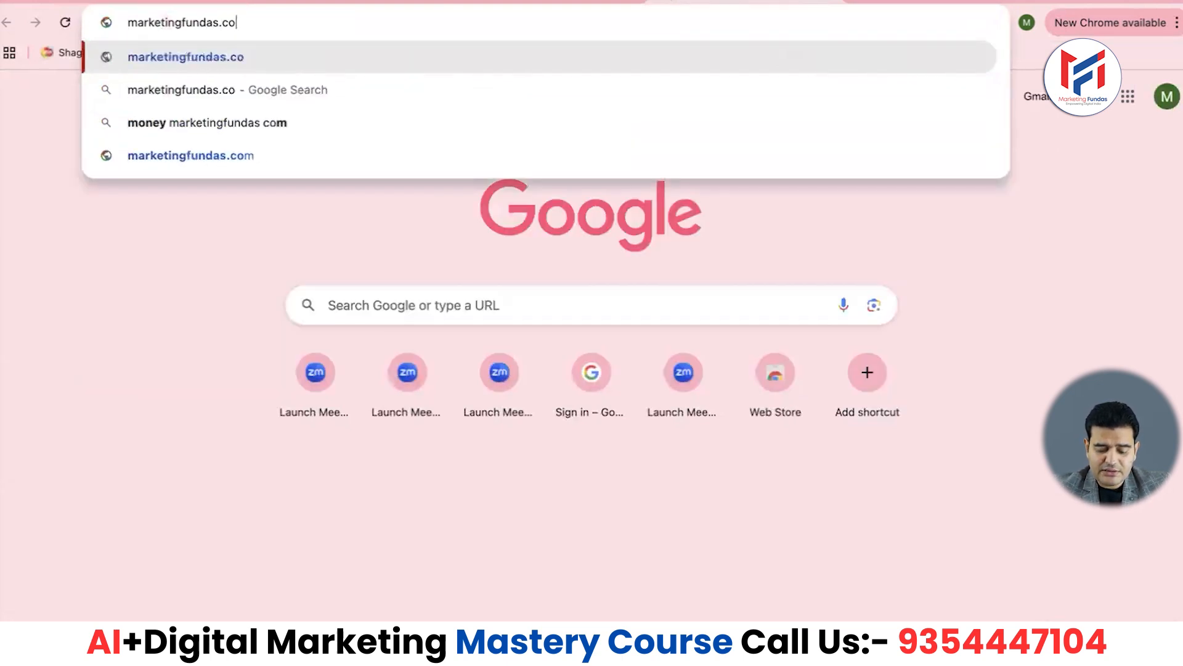
pyautogui.write('in')
pyautogui.press('Return')
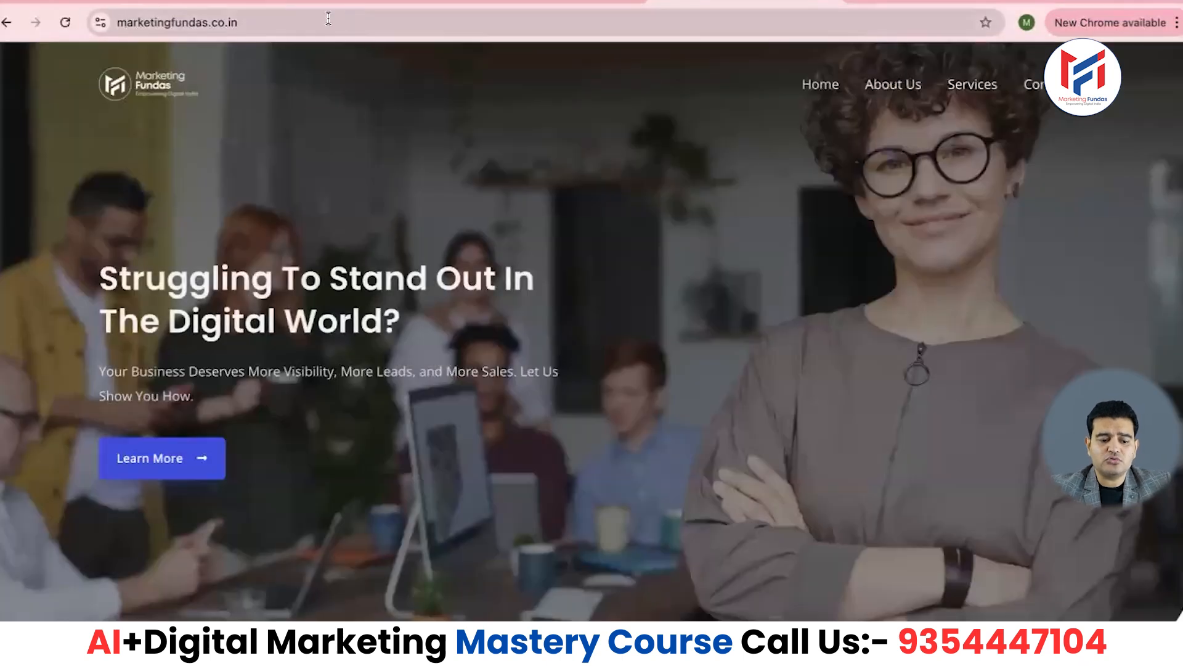
pyautogui.click(328, 18)
pyautogui.hotkey('ctrl', 'c')
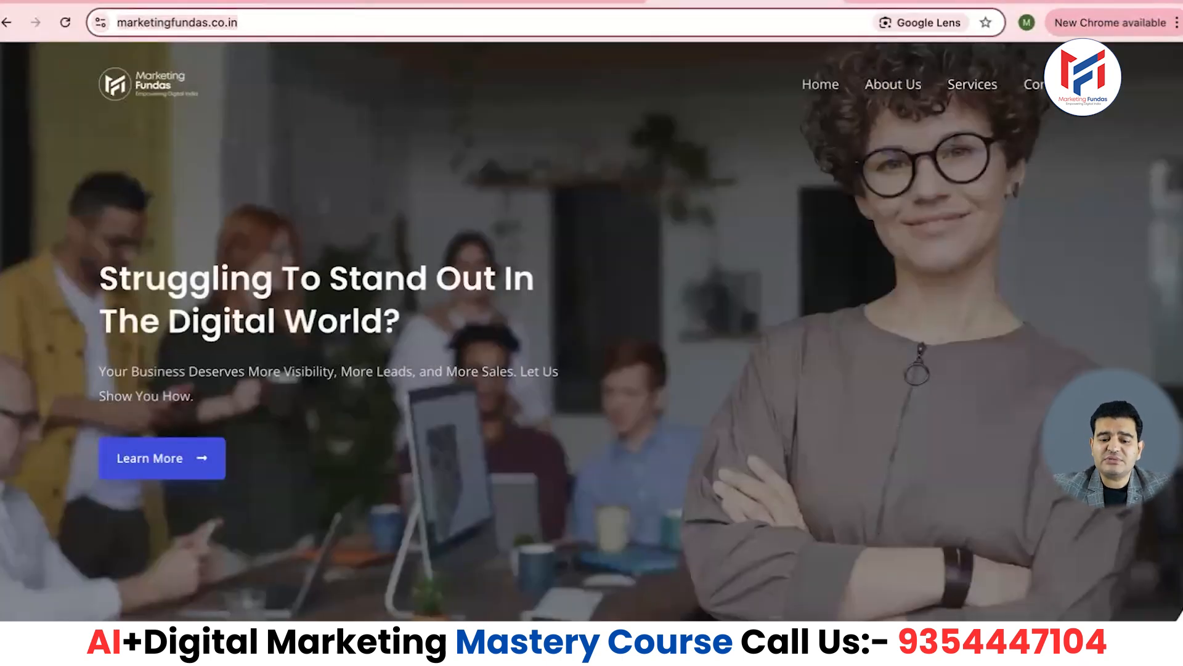
pyautogui.press('super+t')
pyautogui.write('marketingfund')
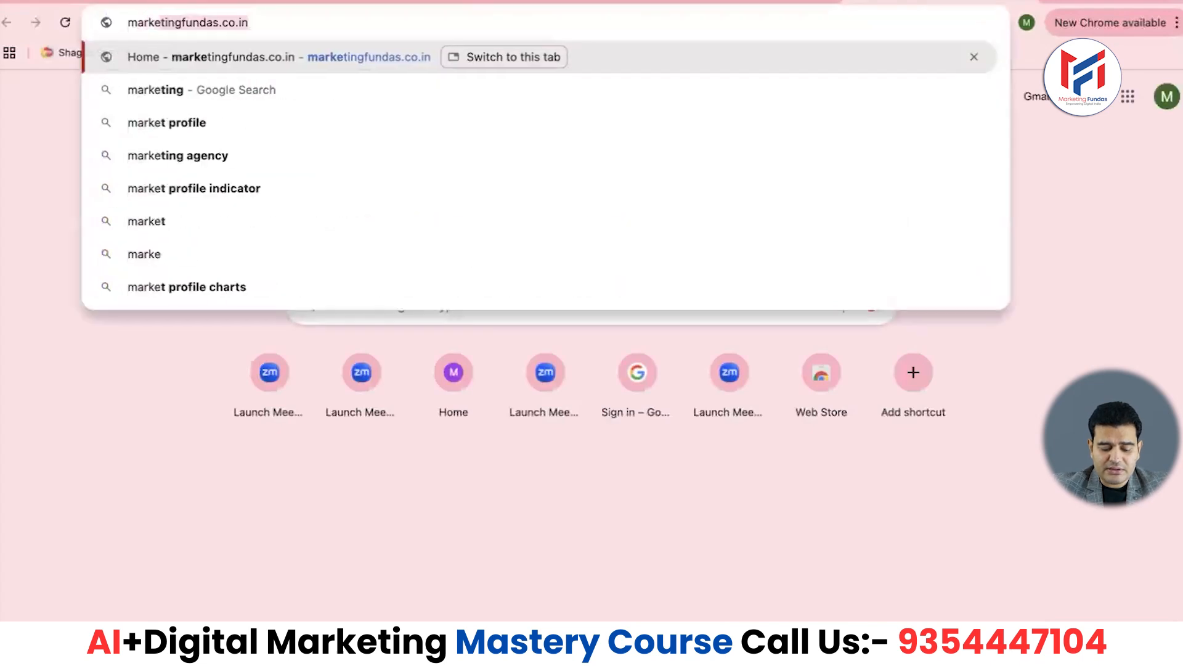
pyautogui.write('as.com')
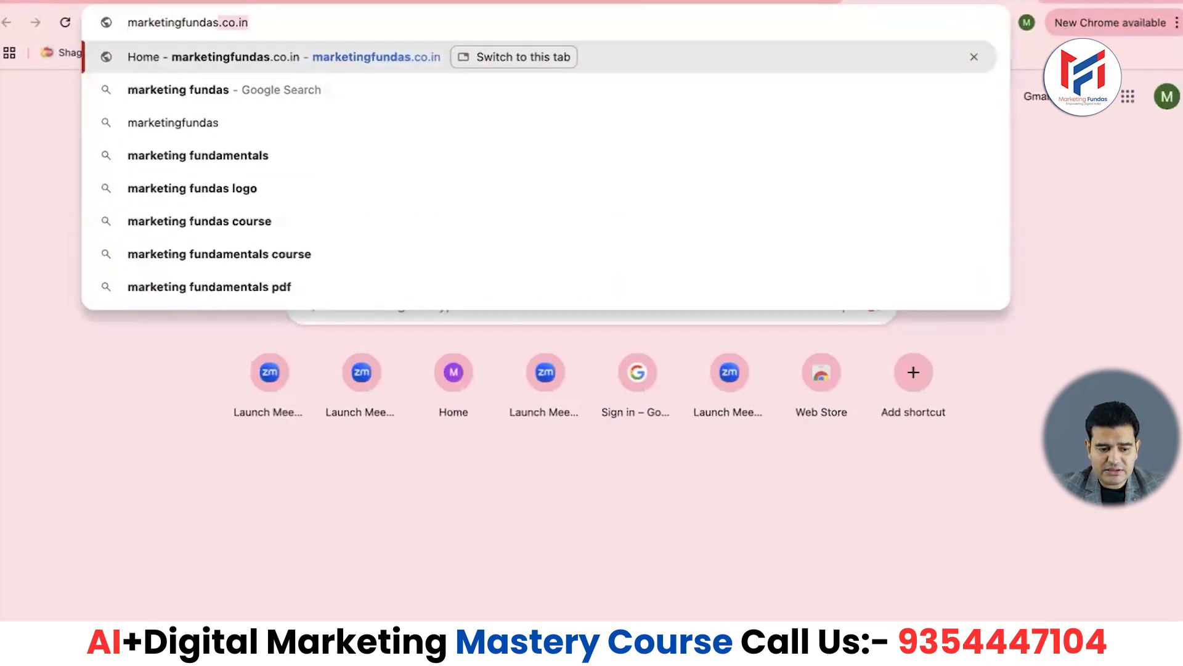
pyautogui.press('Return')
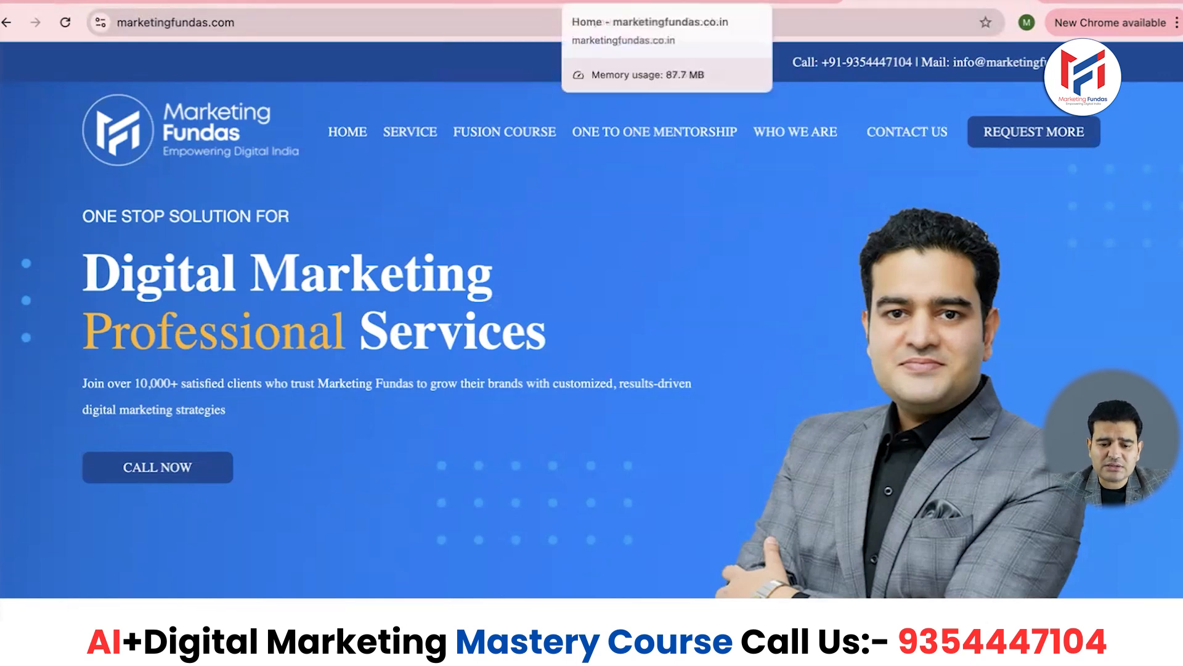
pyautogui.click(592, 3)
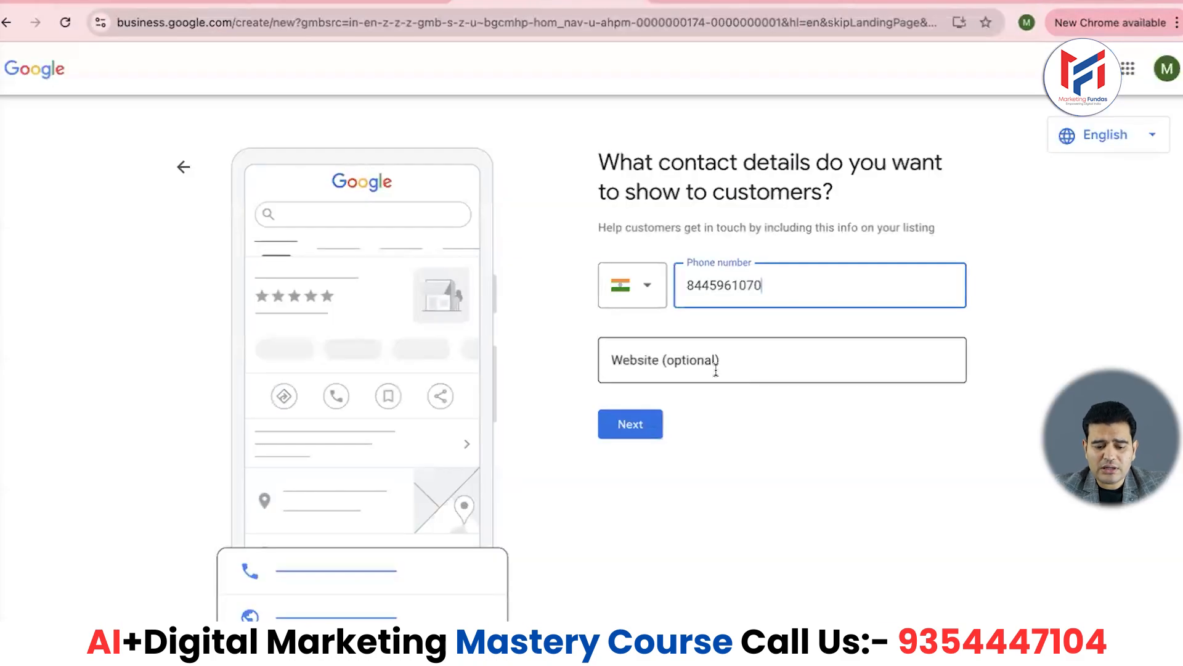
pyautogui.click(716, 369)
pyautogui.hotkey('ctrl', 'v')
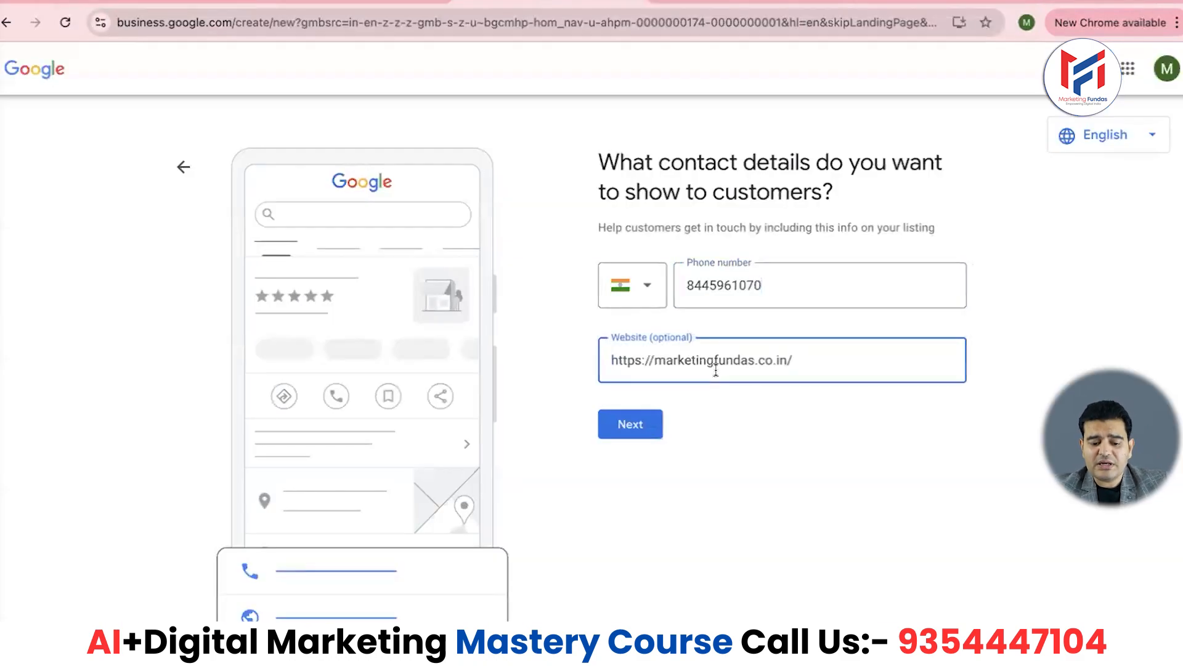
# - Submit contact details, opt into news, tips and survey invitations, and continue
pyautogui.click(630, 428)
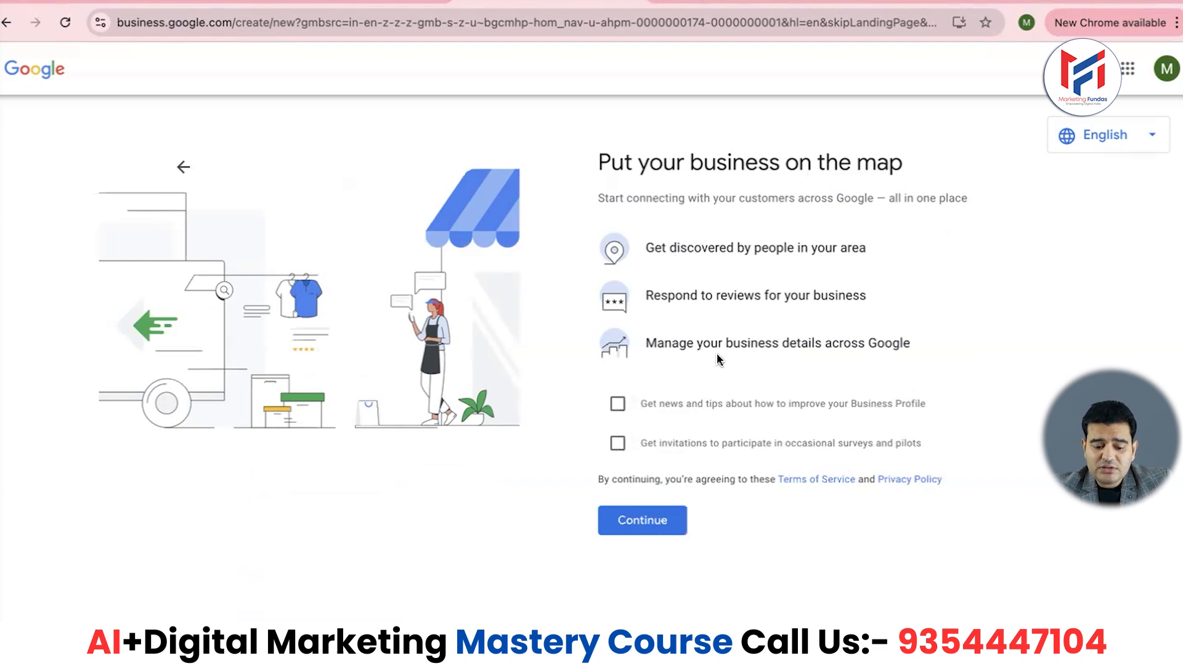
pyautogui.click(618, 405)
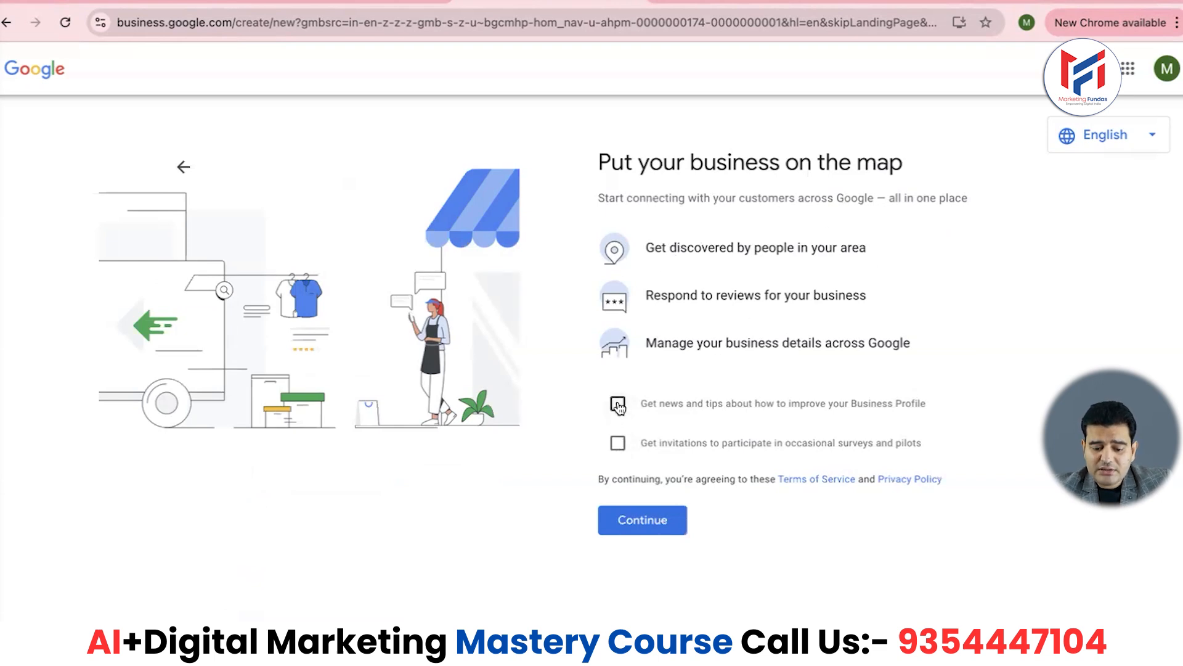
pyautogui.click(618, 444)
pyautogui.click(647, 523)
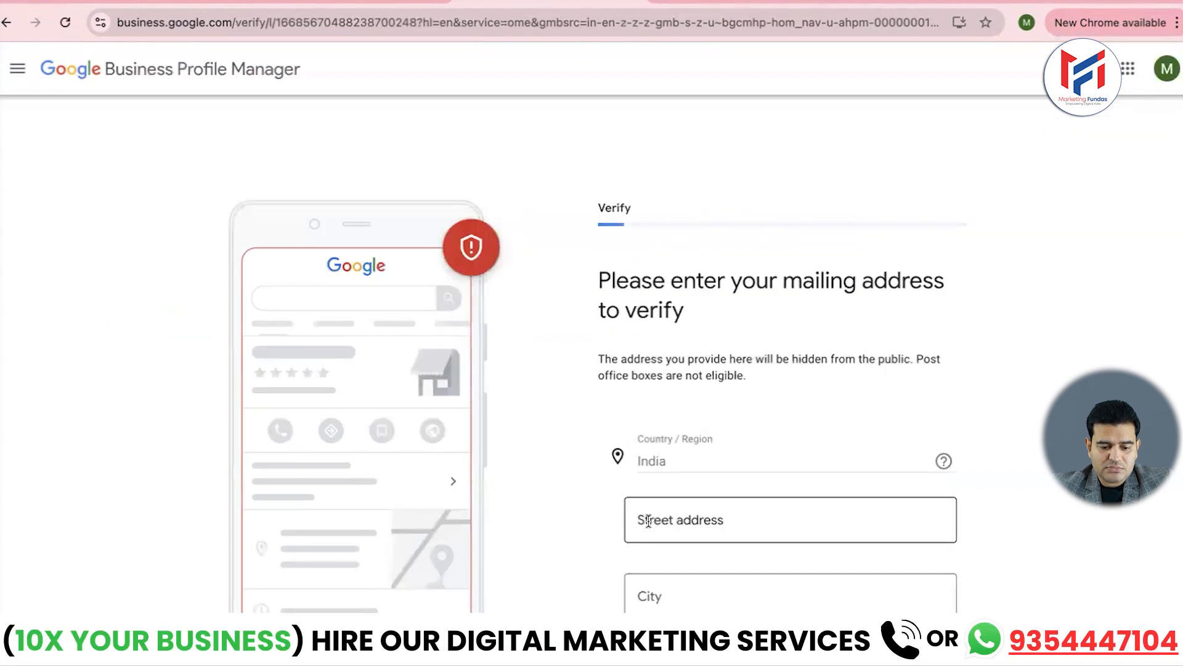
pyautogui.scroll(-1, 561, 313)
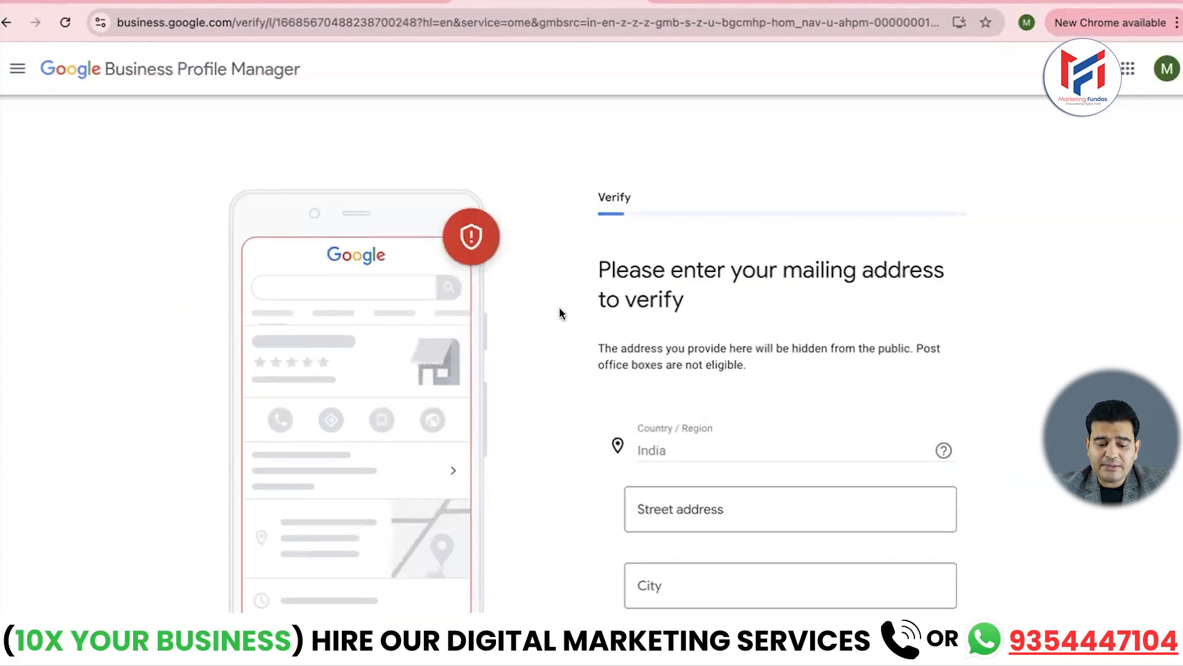
pyautogui.scroll(-1, 561, 311)
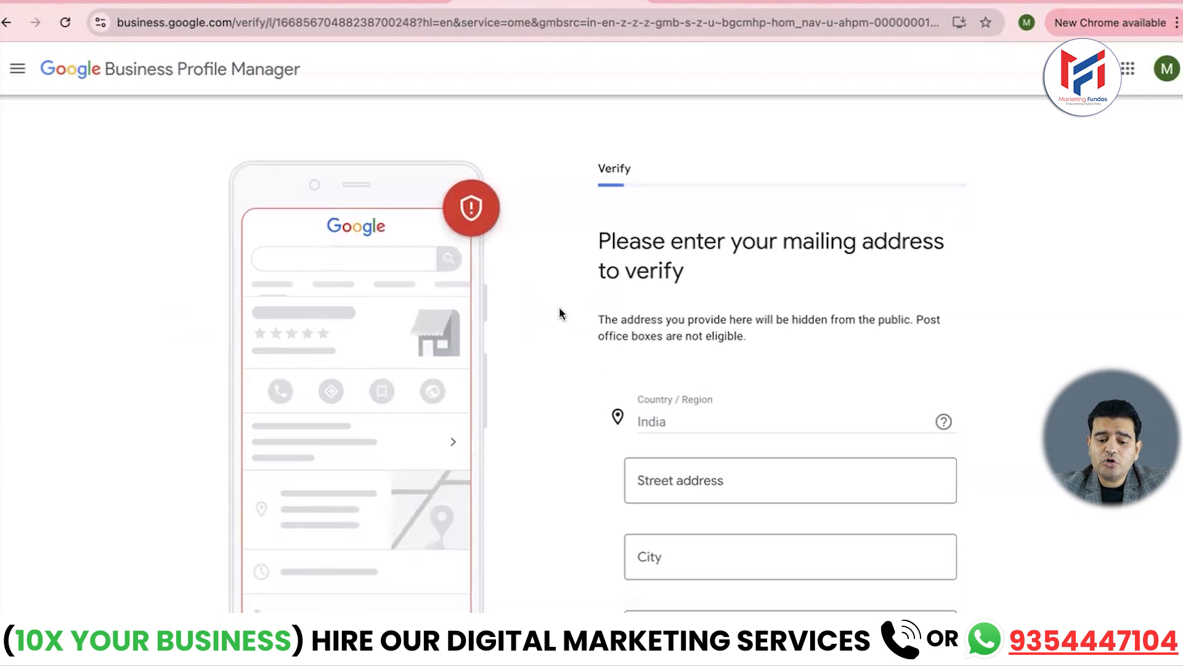
pyautogui.scroll(-3, 560, 313)
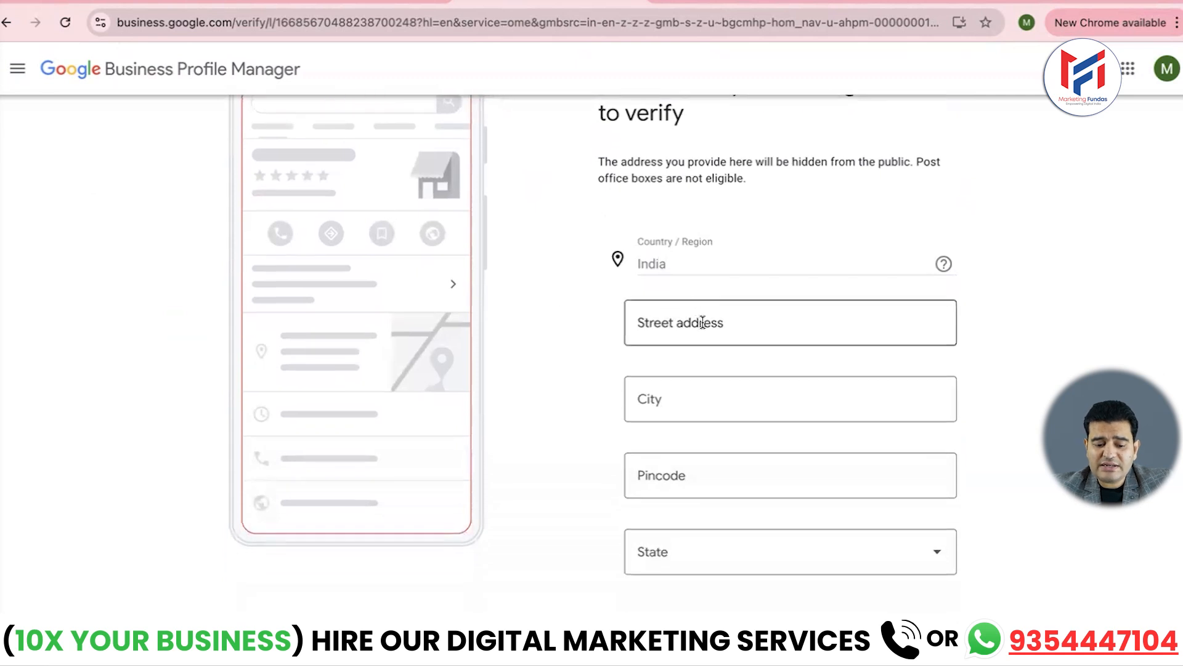
pyautogui.click(702, 322)
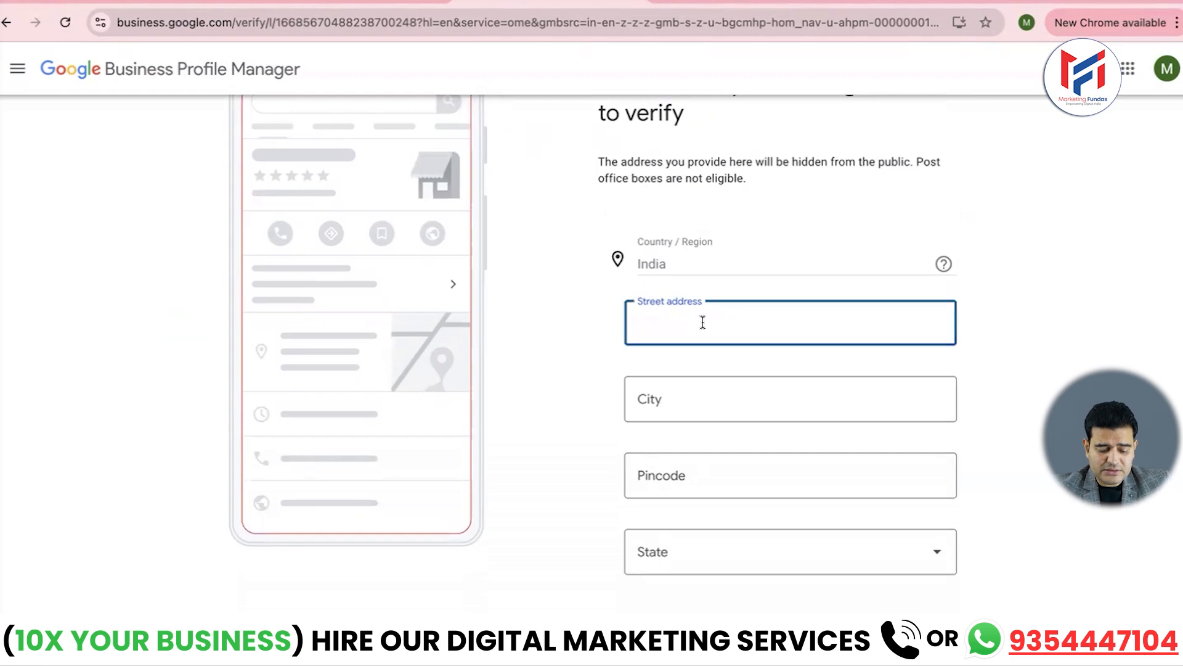
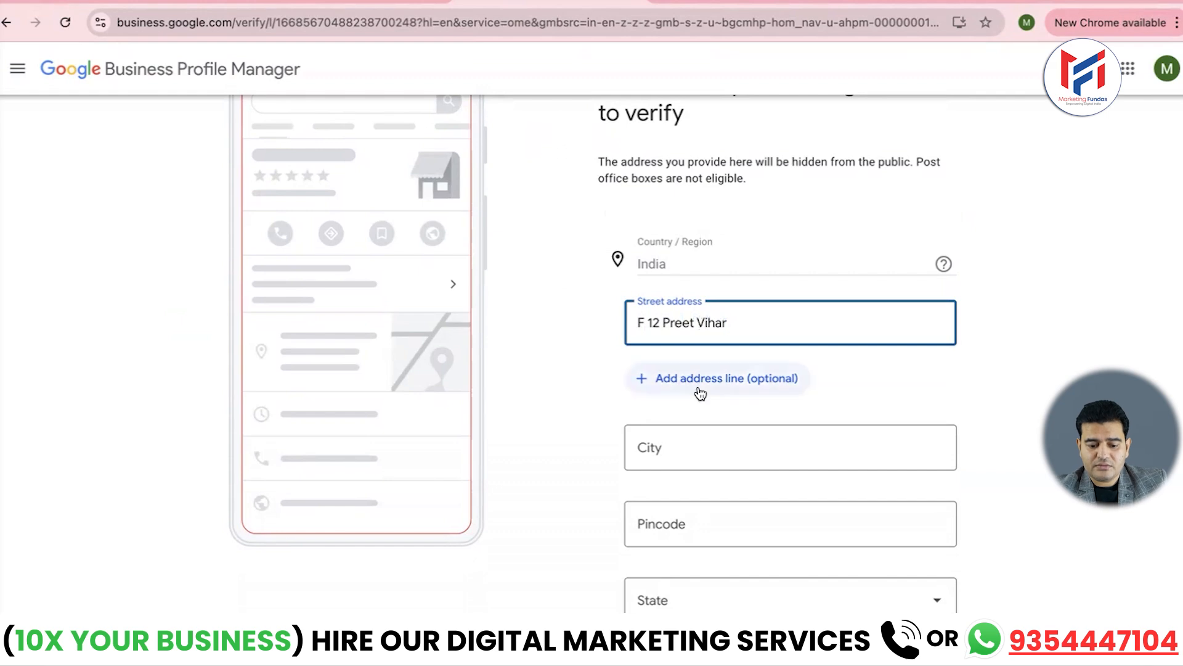
pyautogui.click(685, 455)
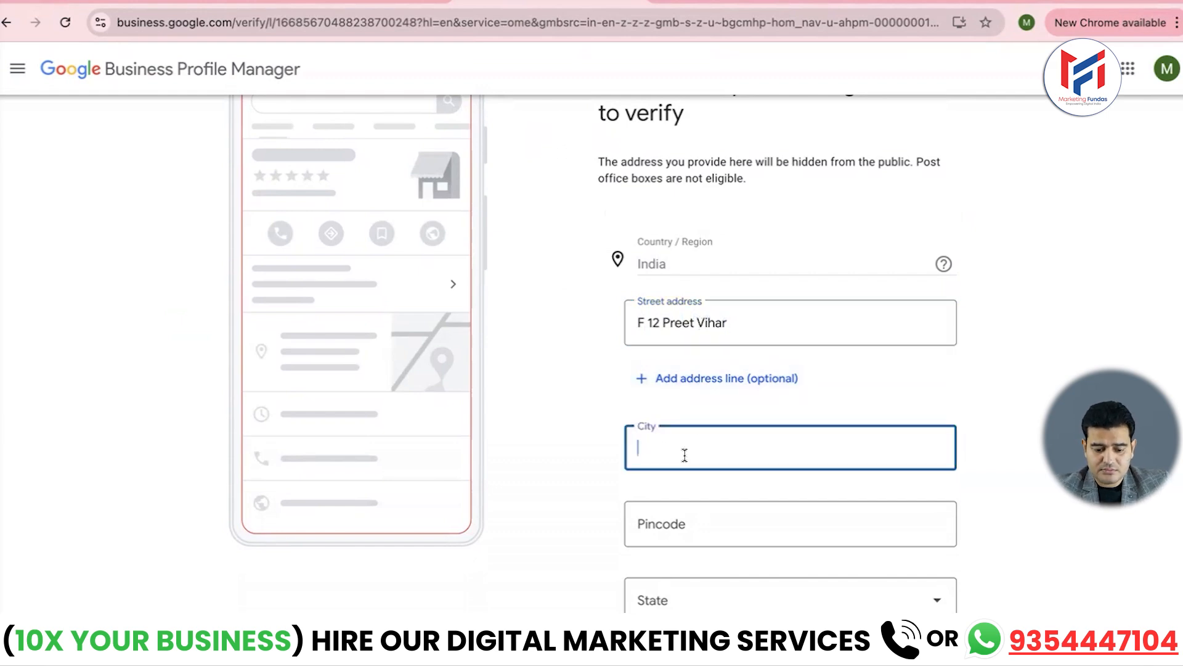
pyautogui.write('Delhi')
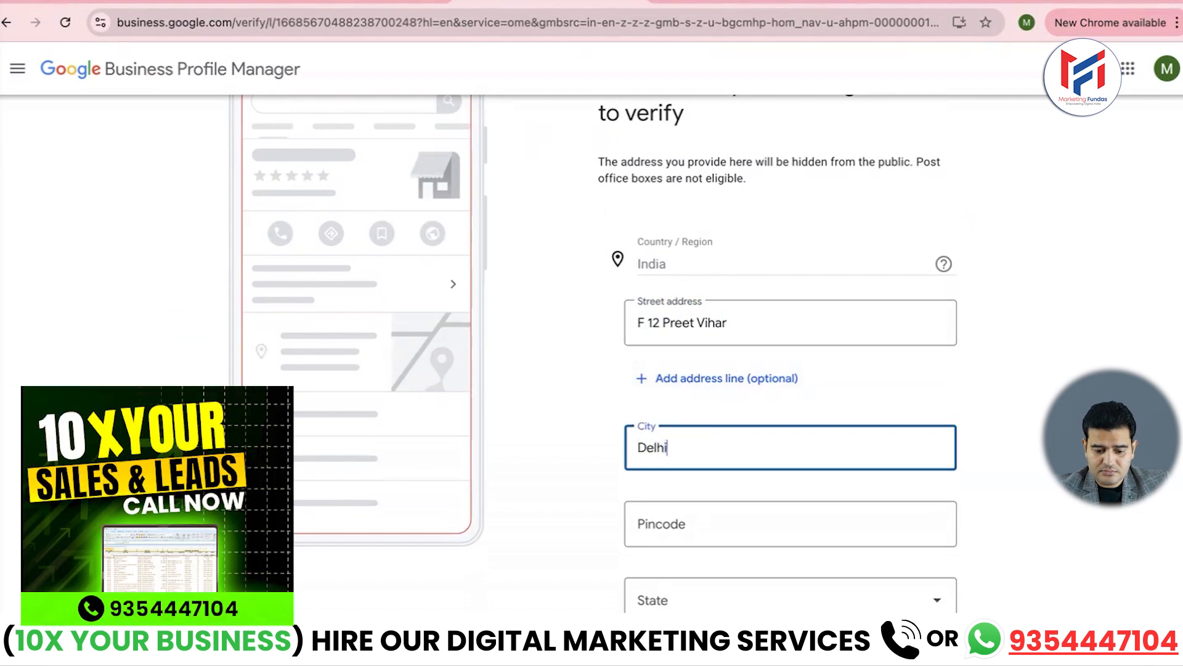
pyautogui.click(694, 515)
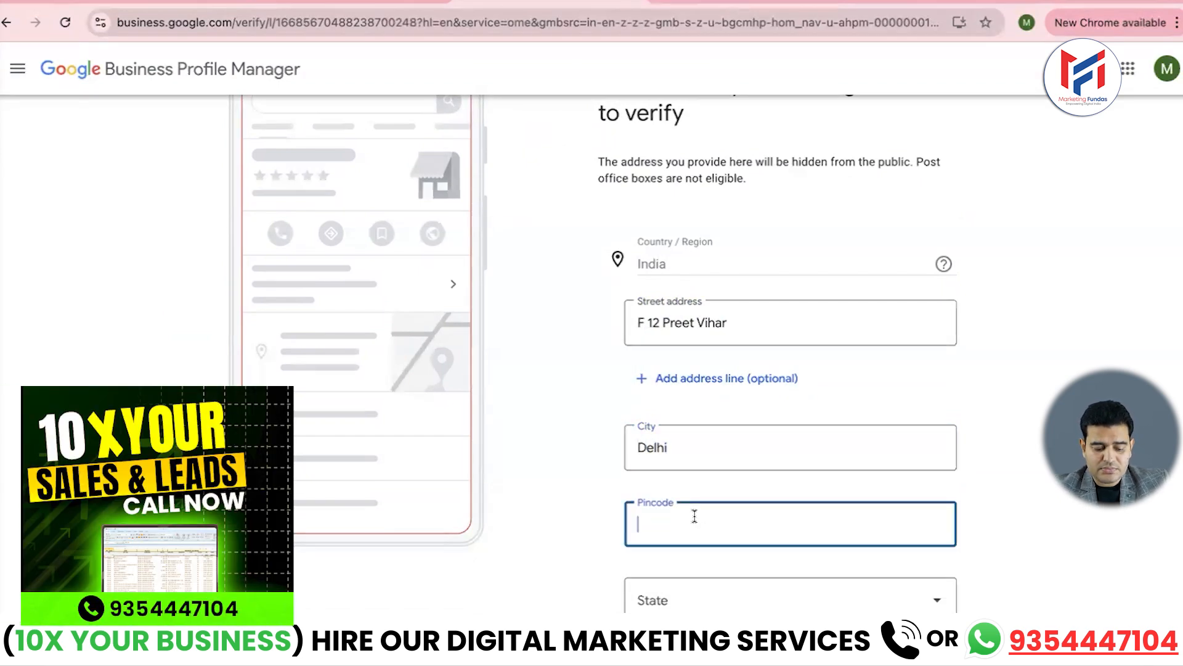
pyautogui.write('110092')
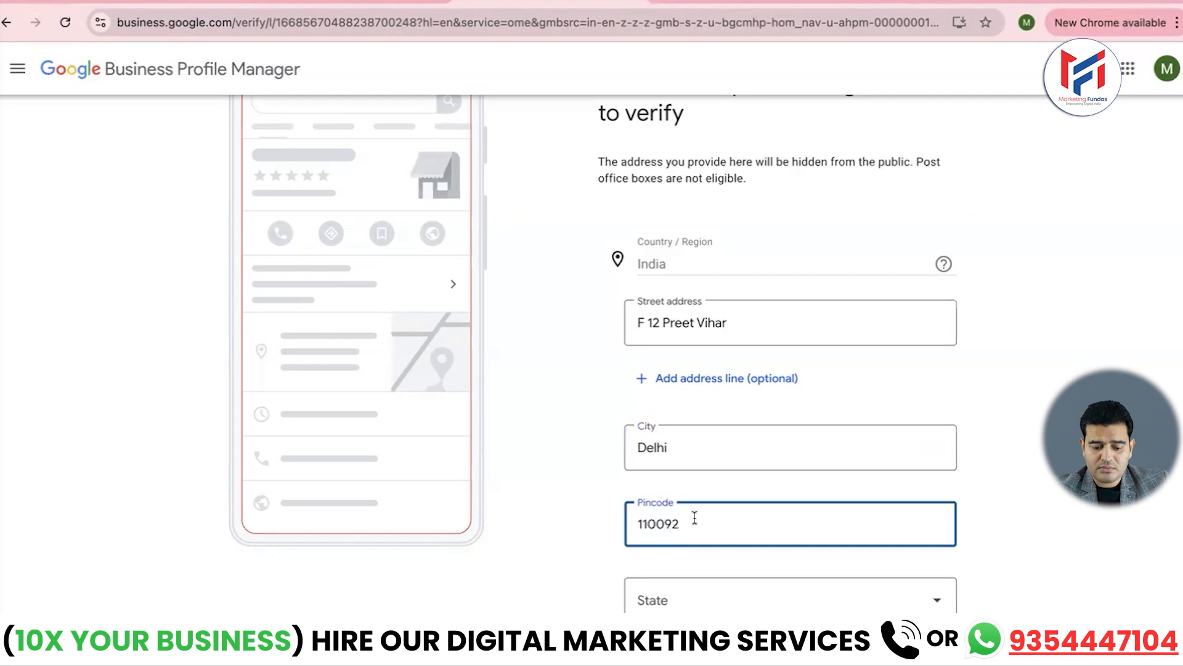
# - Choose Delhi as the state, change the city to New Delhi, and submit the address
pyautogui.click(743, 598)
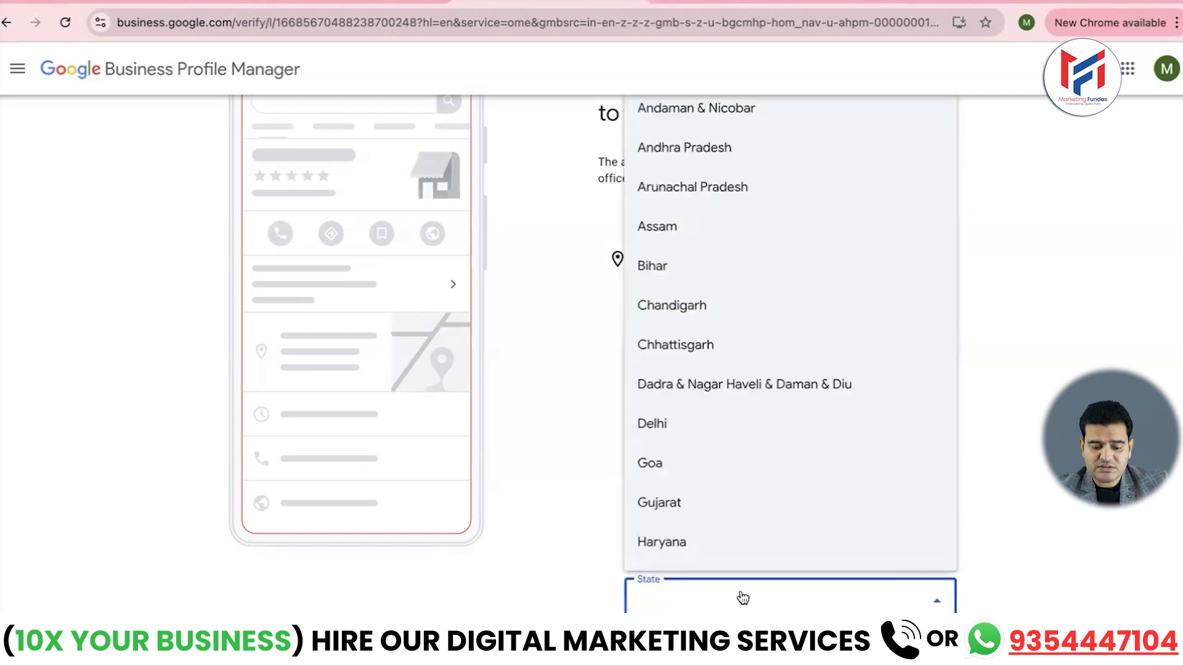
pyautogui.click(652, 420)
pyautogui.click(639, 447)
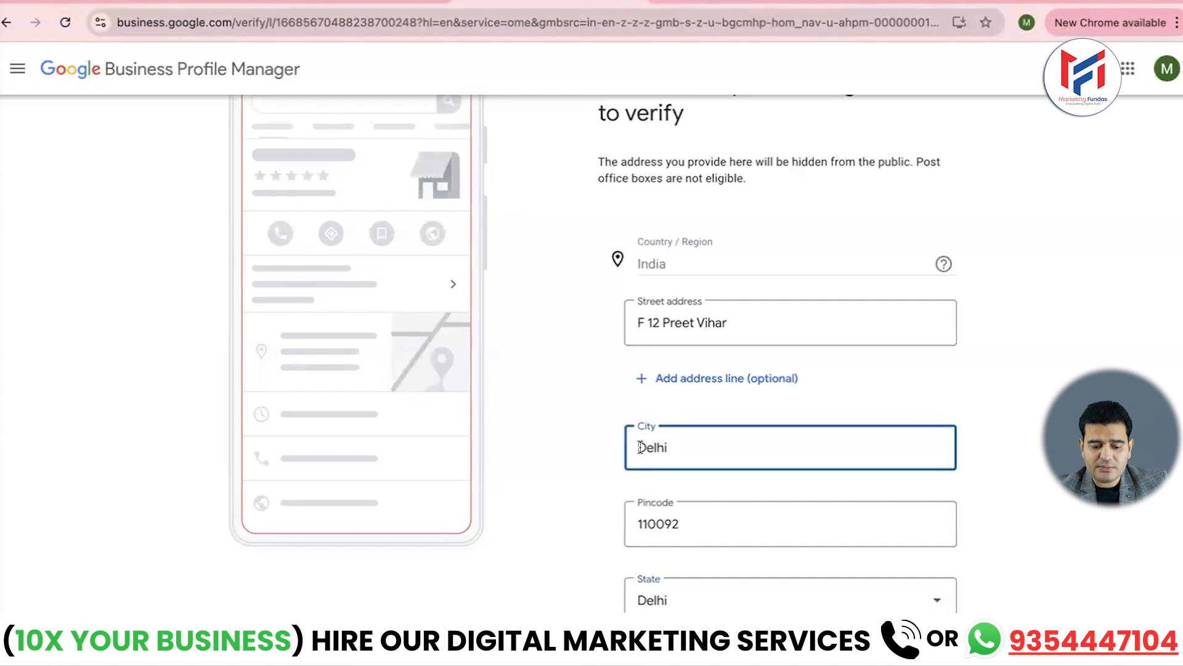
pyautogui.write('New')
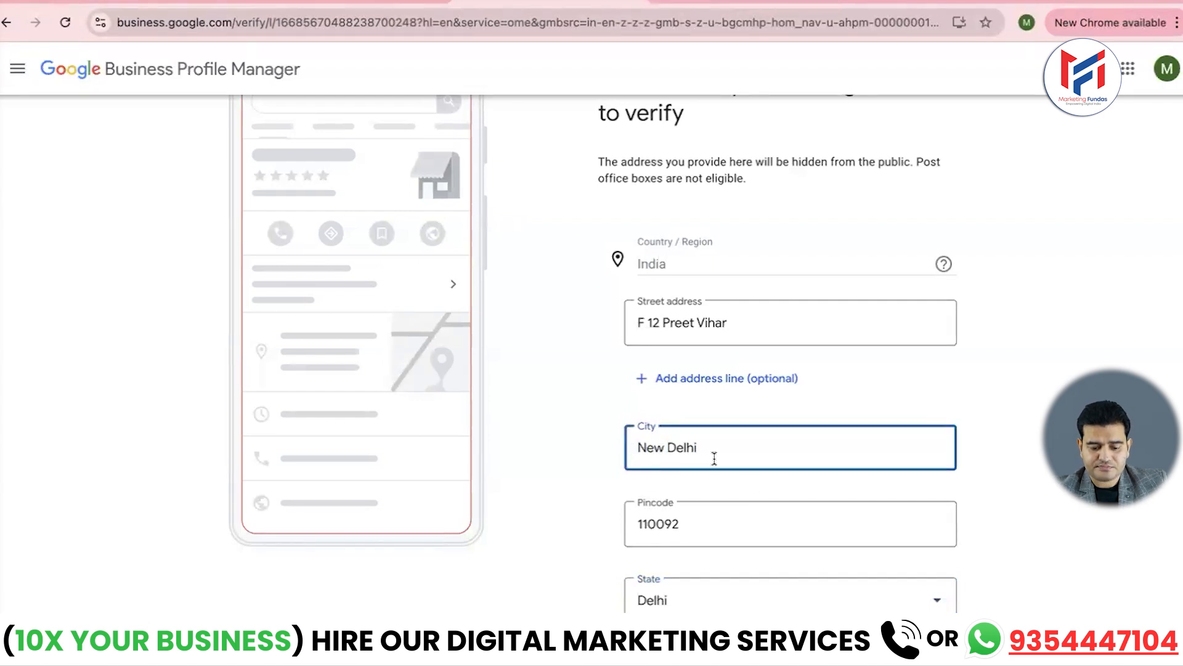
pyautogui.scroll(-2, 751, 487)
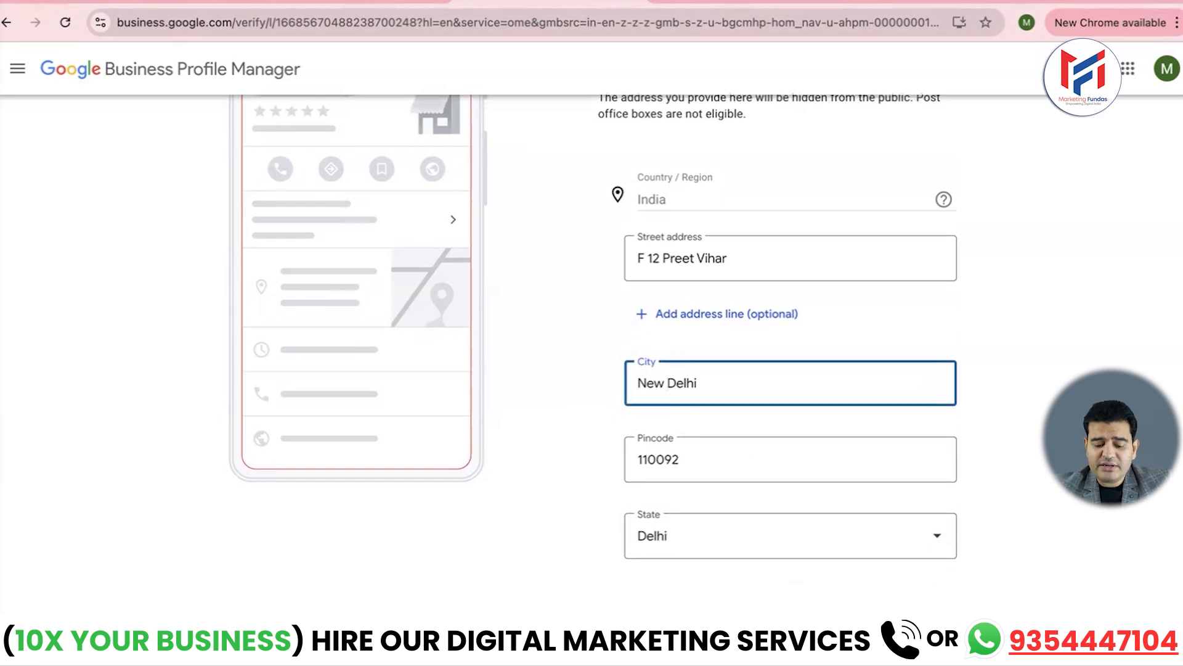
pyautogui.scroll(5, 785, 405)
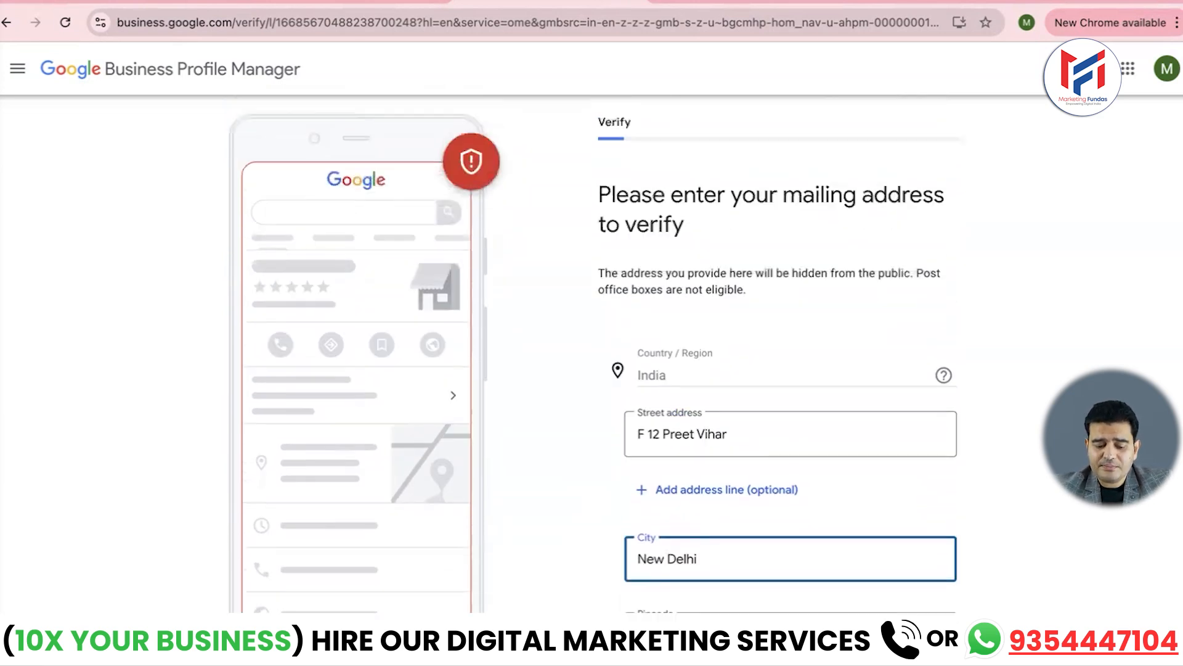
pyautogui.scroll(-5, 784, 405)
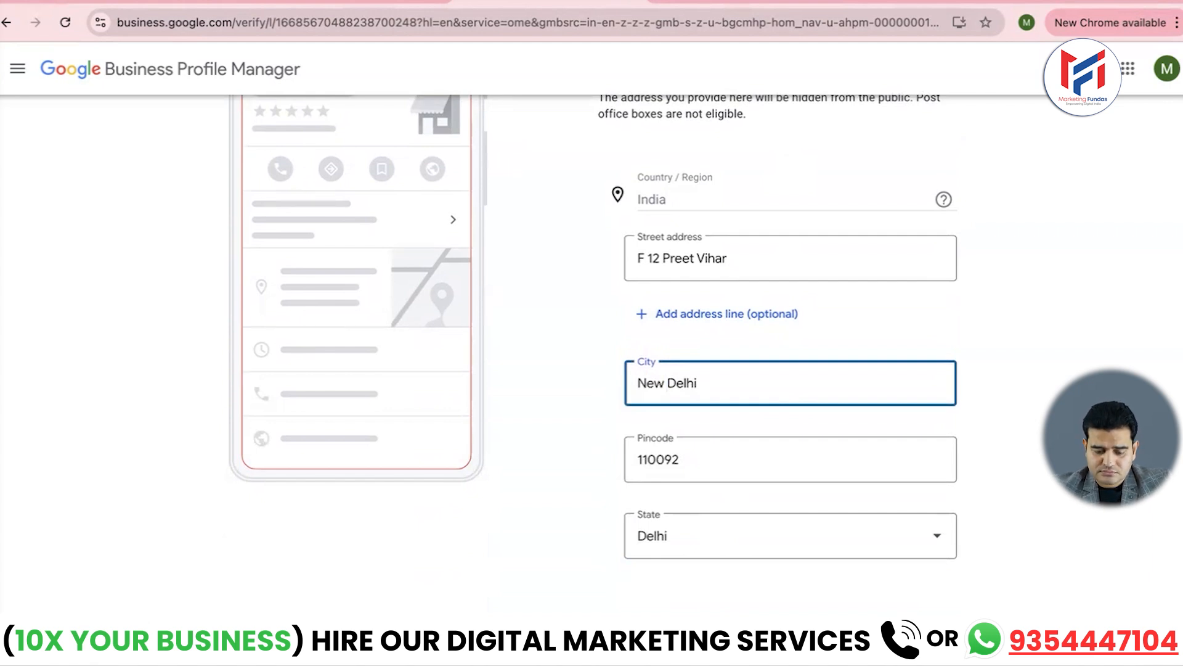
pyautogui.press('Return')
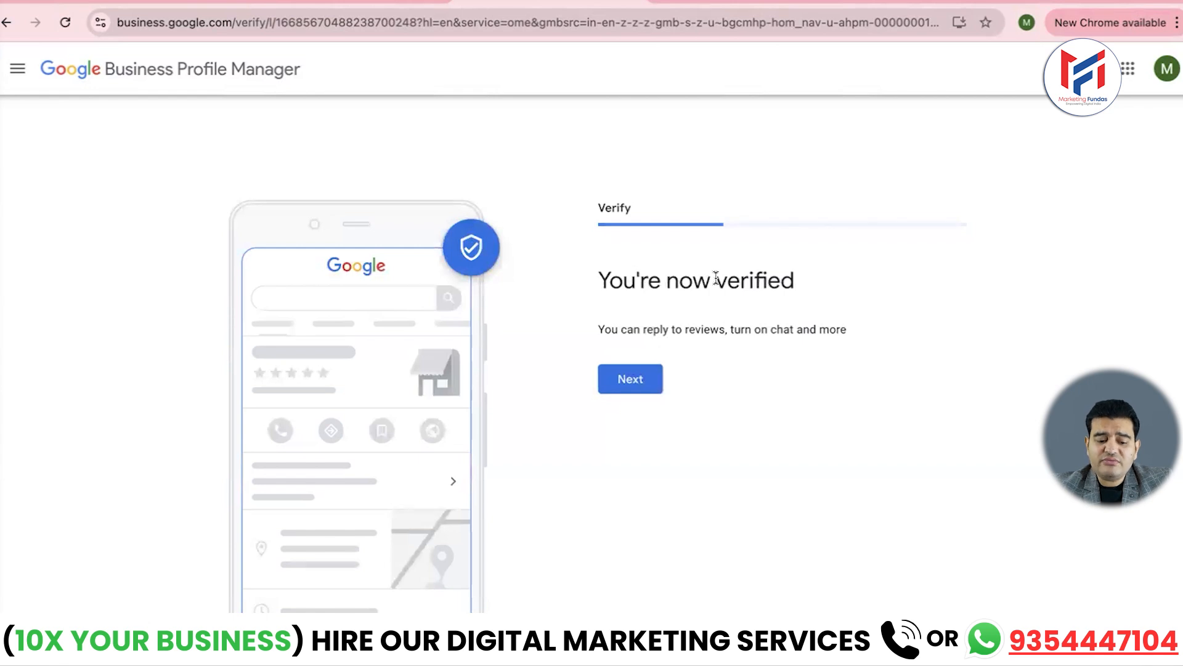
# - Continue past the 'You're now verified' confirmation to Add your services
pyautogui.click(630, 390)
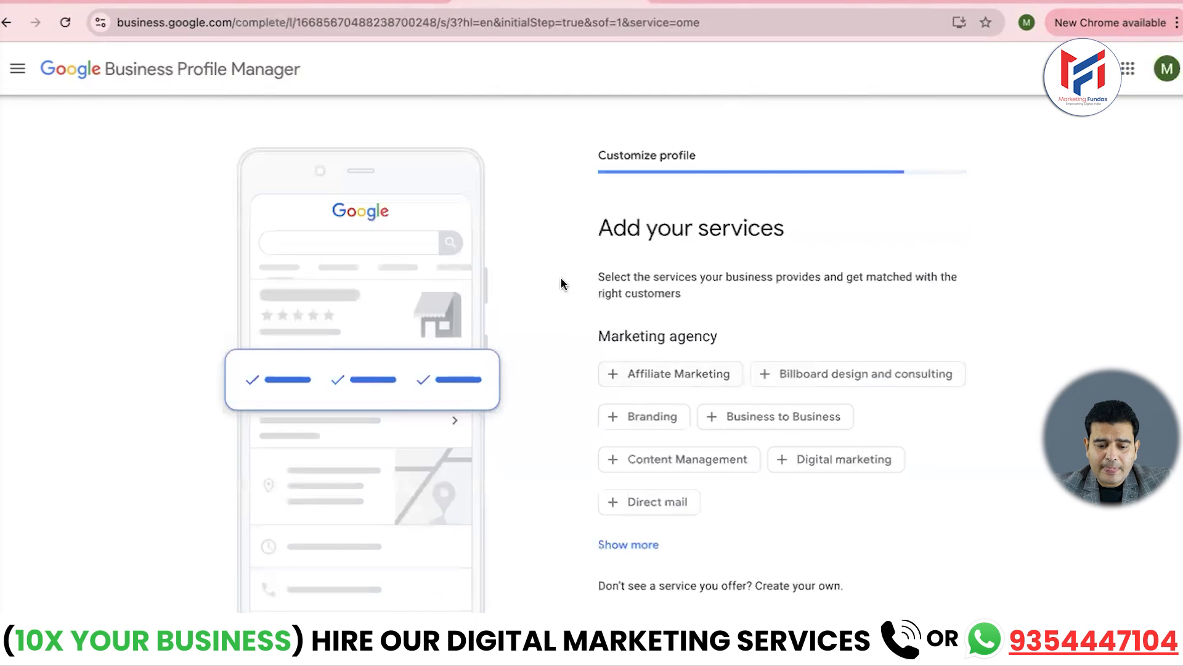
# - Add Digital marketing, Social media marketing and Search engine optimization as services, then continue
pyautogui.scroll(-1, 562, 283)
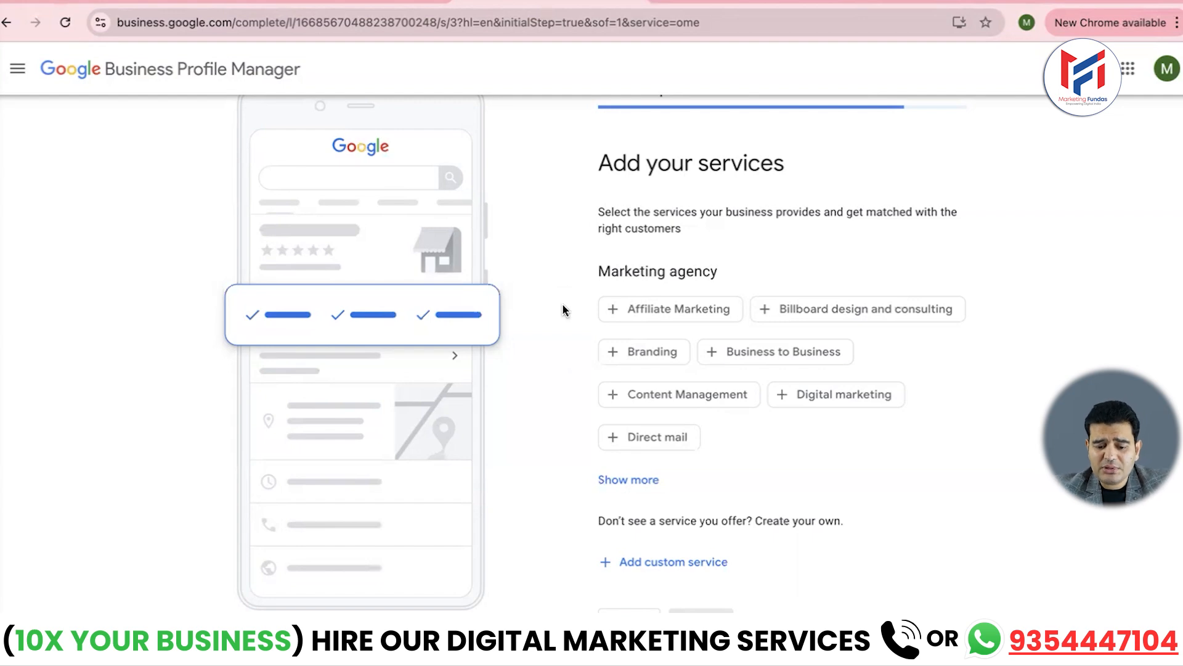
pyautogui.click(823, 397)
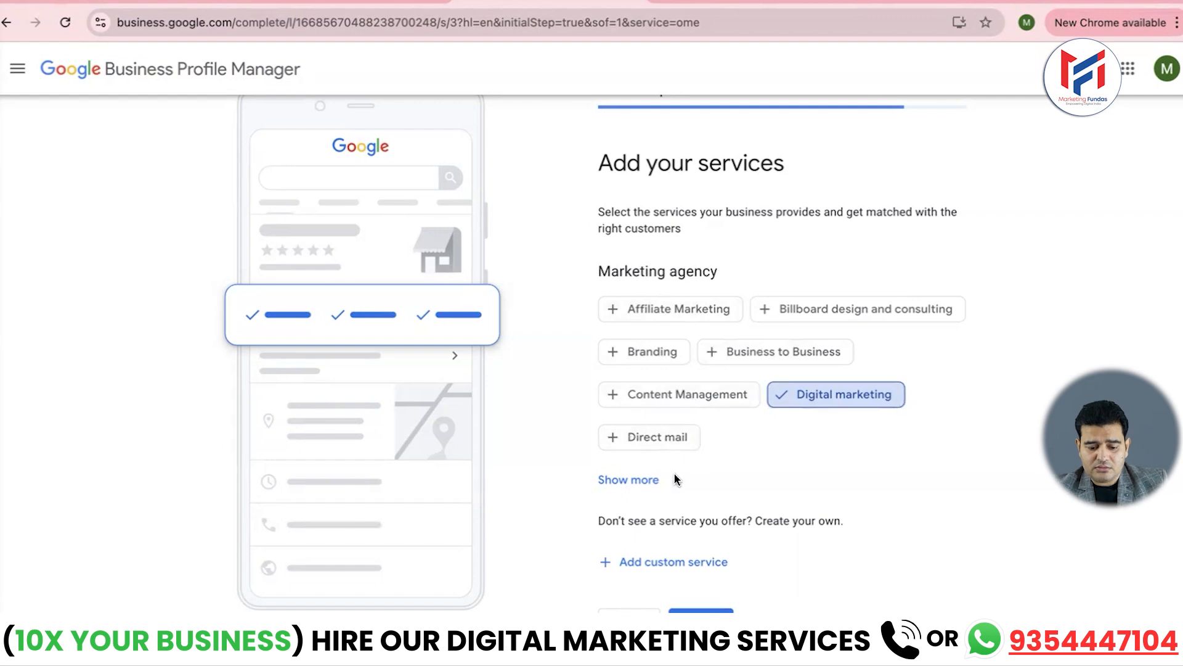
pyautogui.scroll(-1, 674, 472)
pyautogui.click(608, 526)
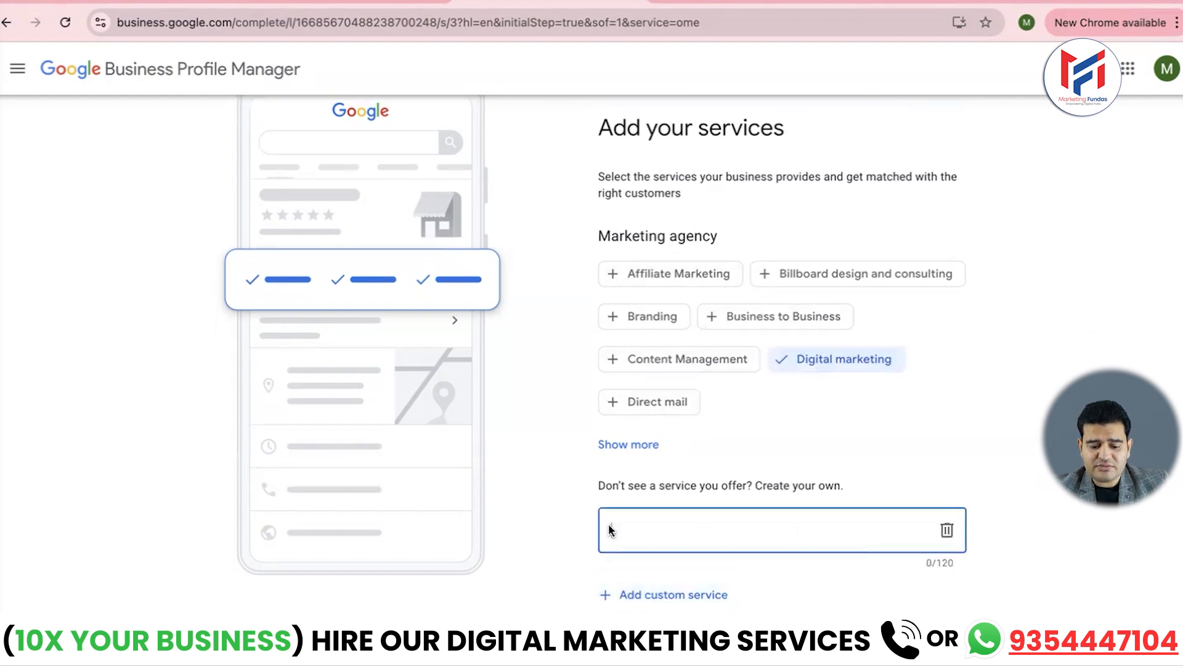
pyautogui.write('social')
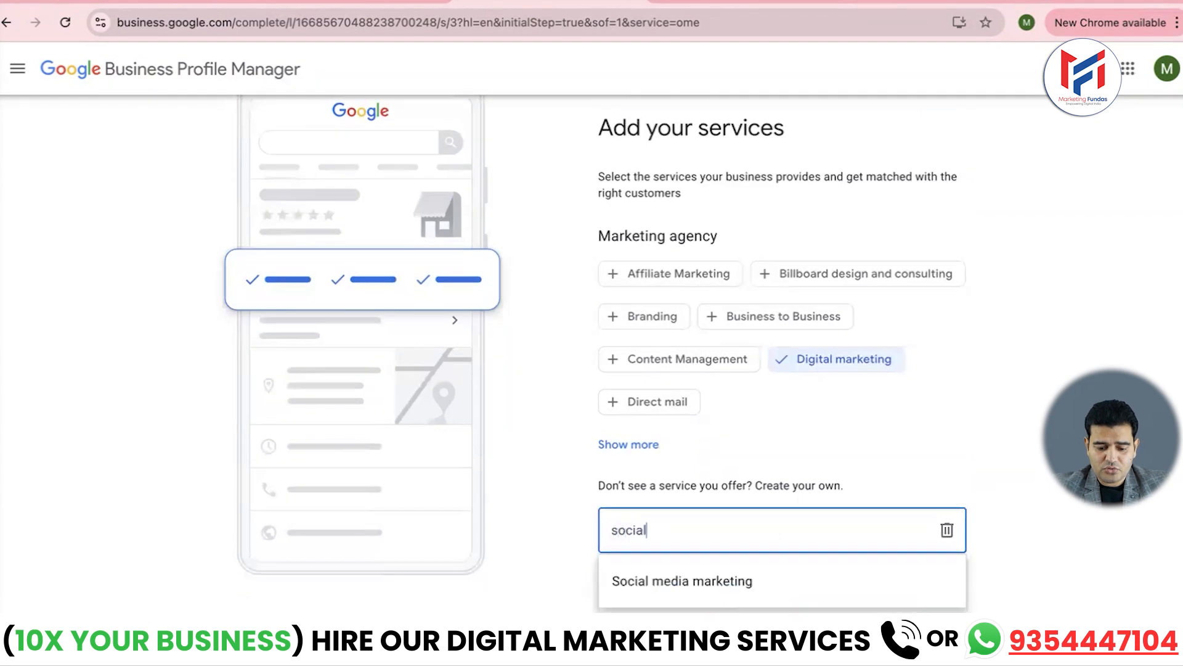
pyautogui.click(635, 580)
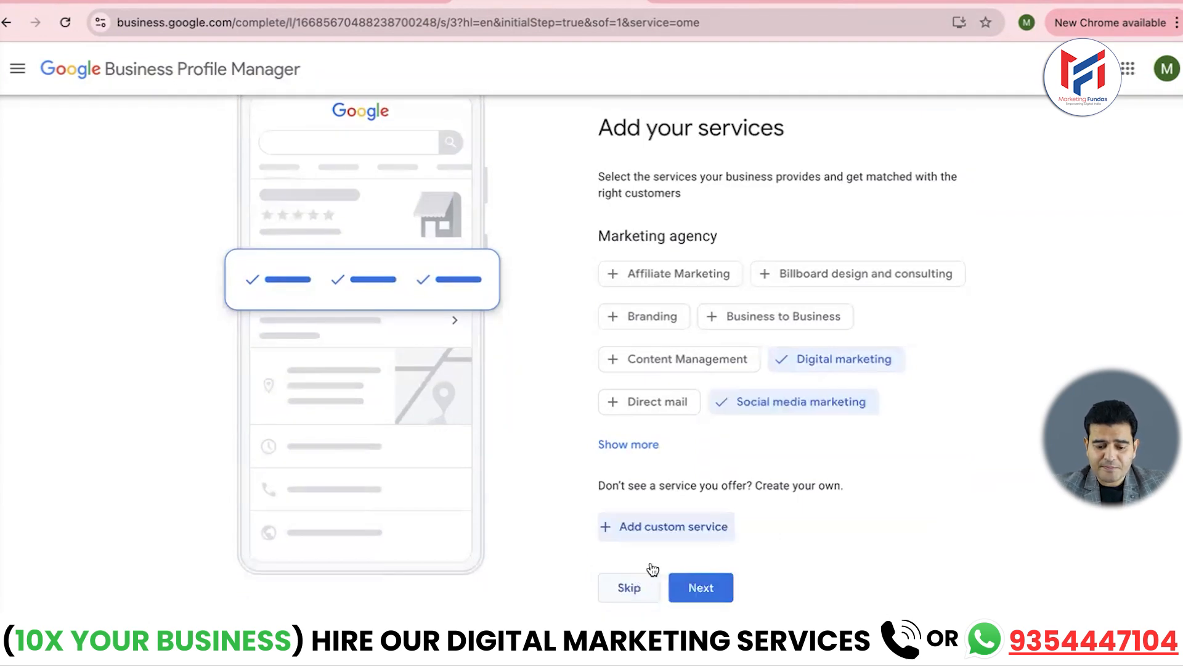
pyautogui.click(647, 526)
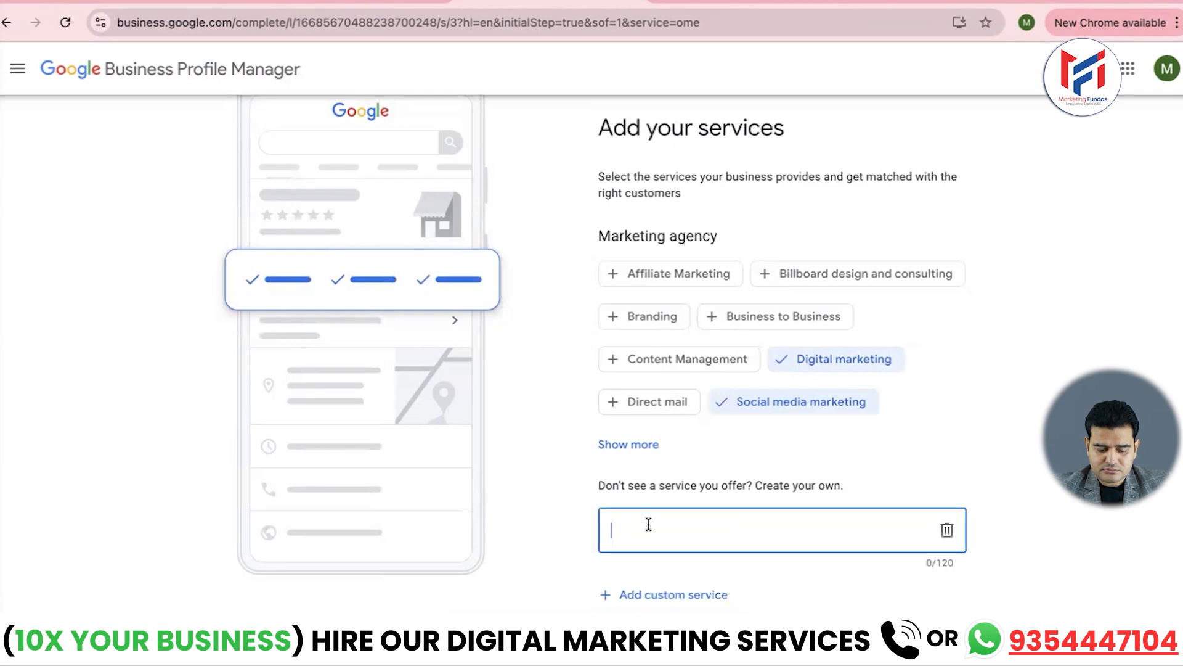
pyautogui.write('seo')
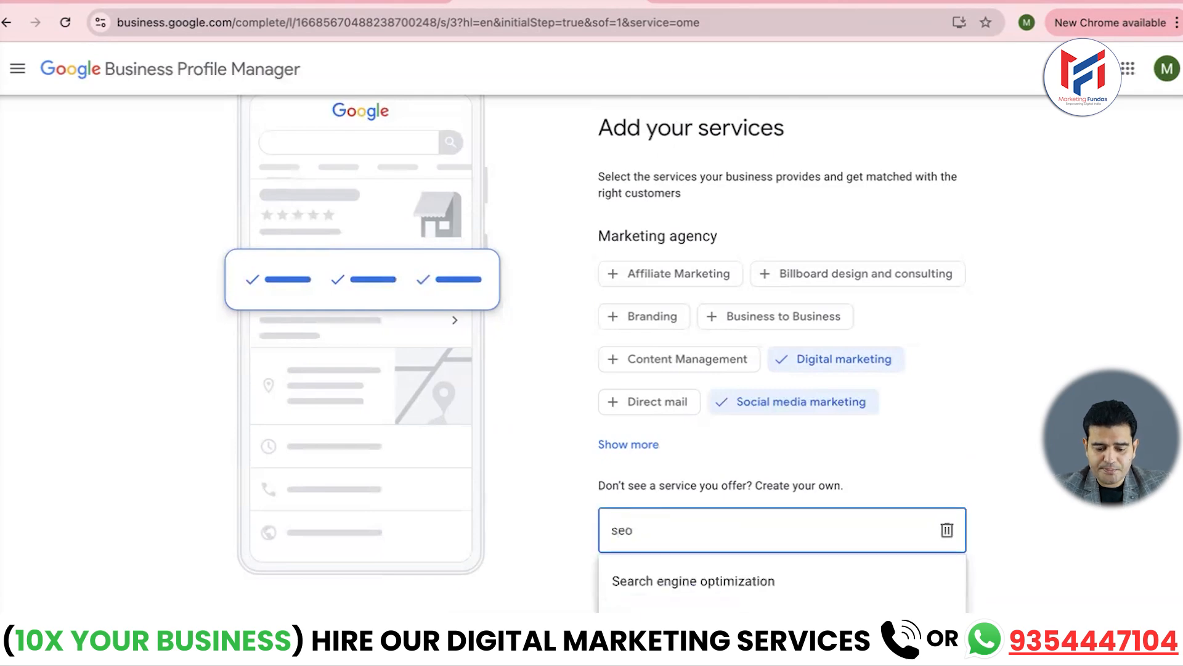
pyautogui.click(655, 579)
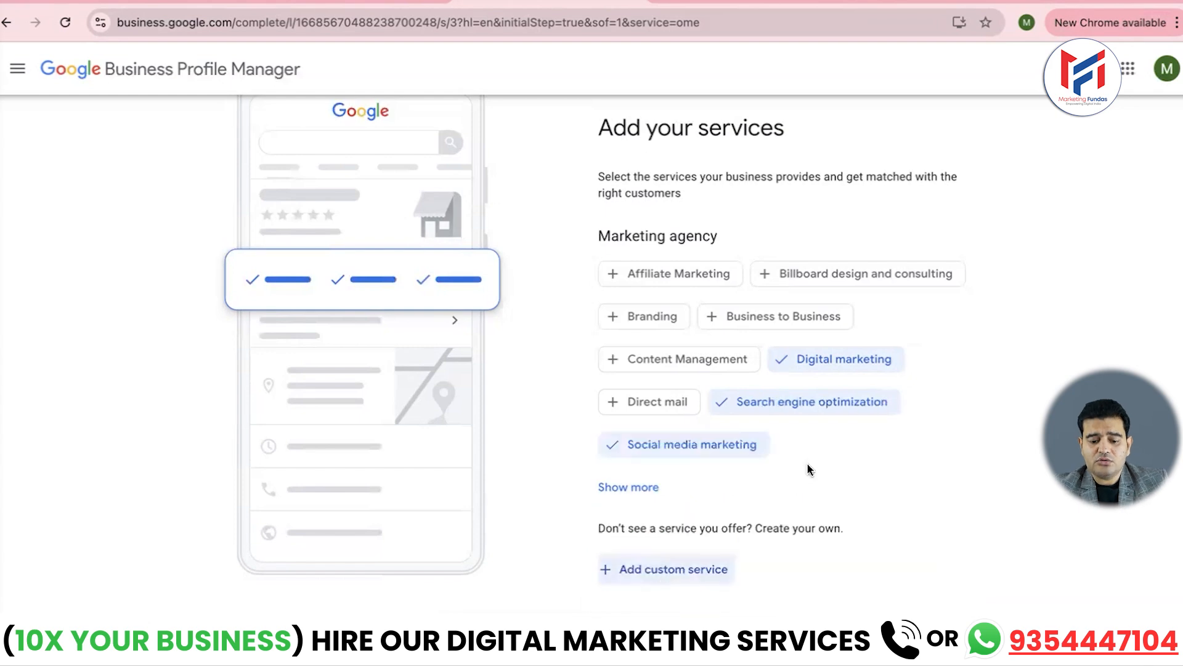
pyautogui.scroll(-1, 807, 462)
pyautogui.click(701, 589)
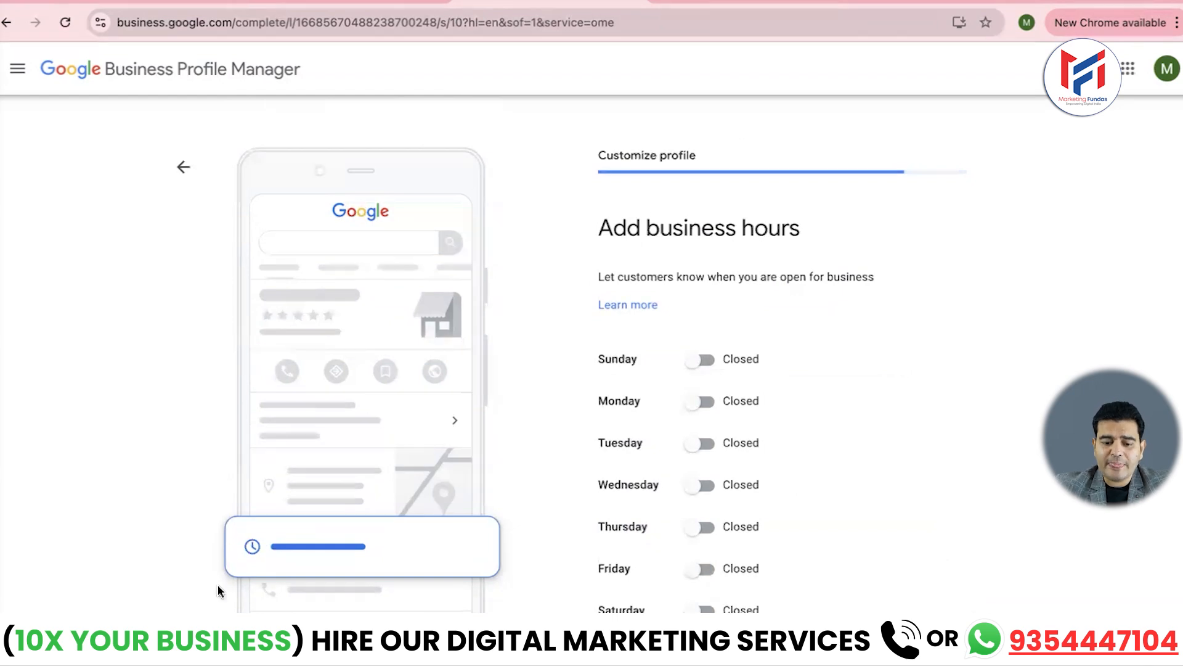
# - Briefly toggle Sunday open and back to closed, then switch Monday through Friday to Open
pyautogui.scroll(-2, 219, 598)
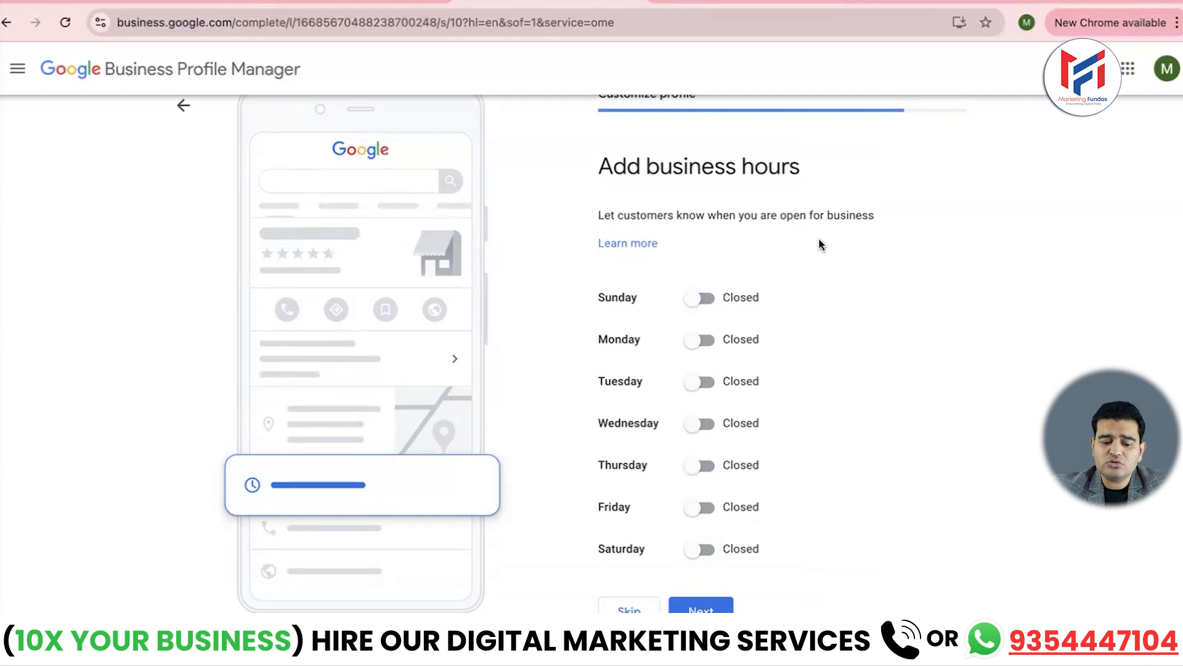
pyautogui.click(703, 302)
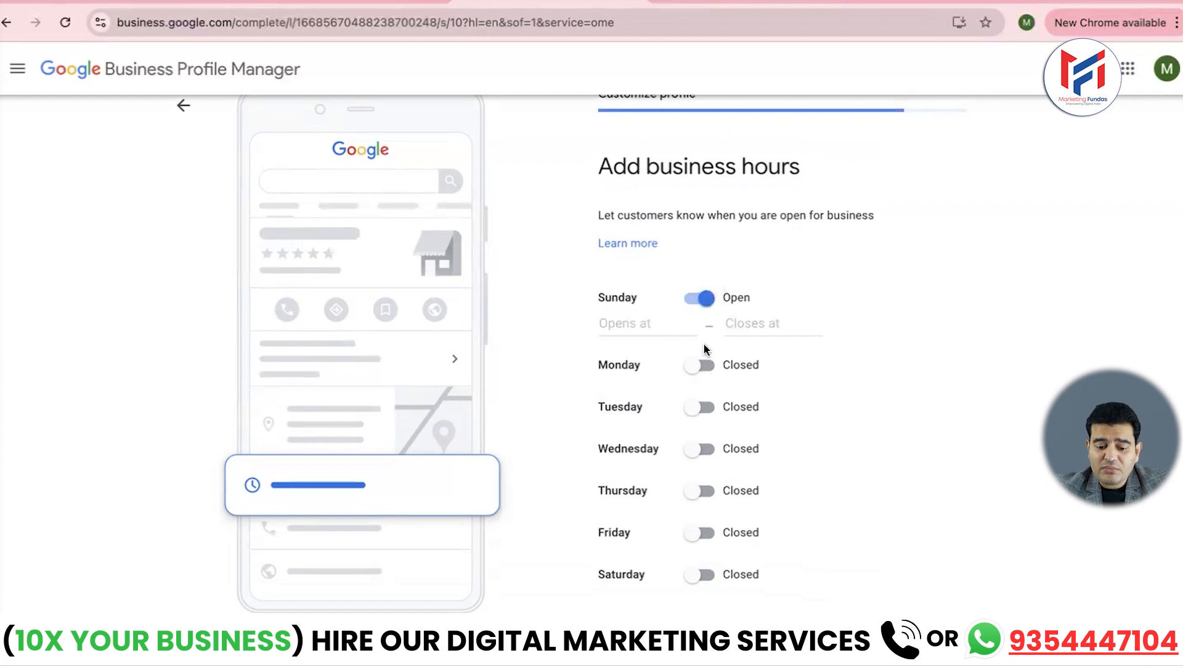
pyautogui.click(696, 301)
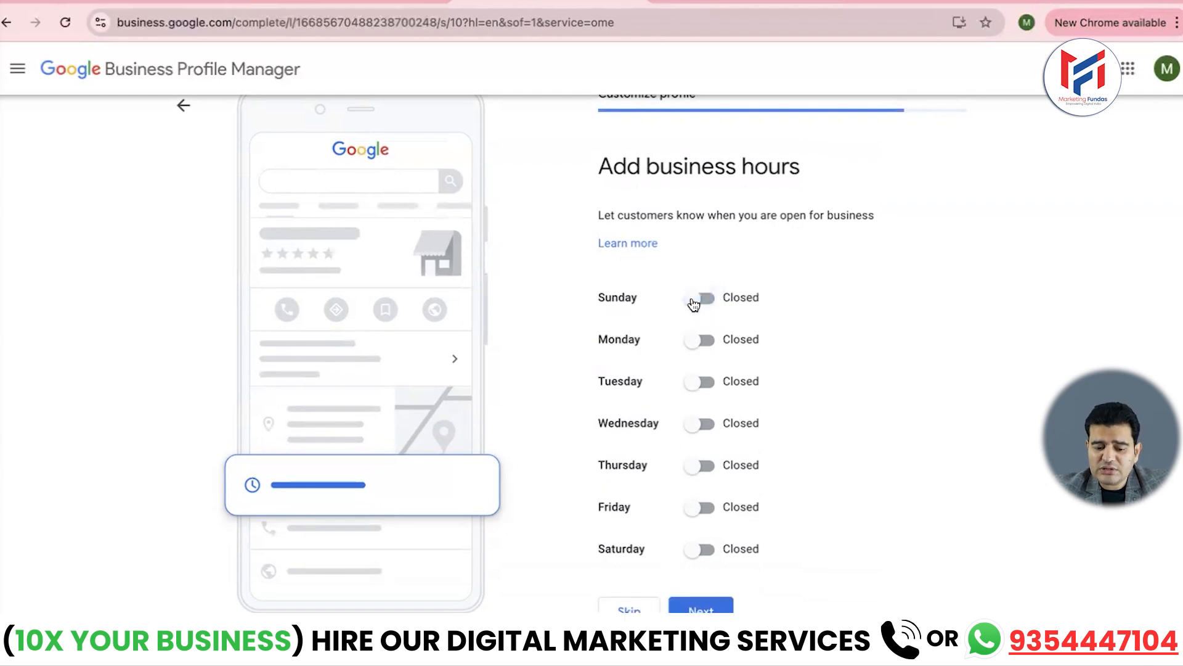
pyautogui.click(706, 339)
pyautogui.click(702, 406)
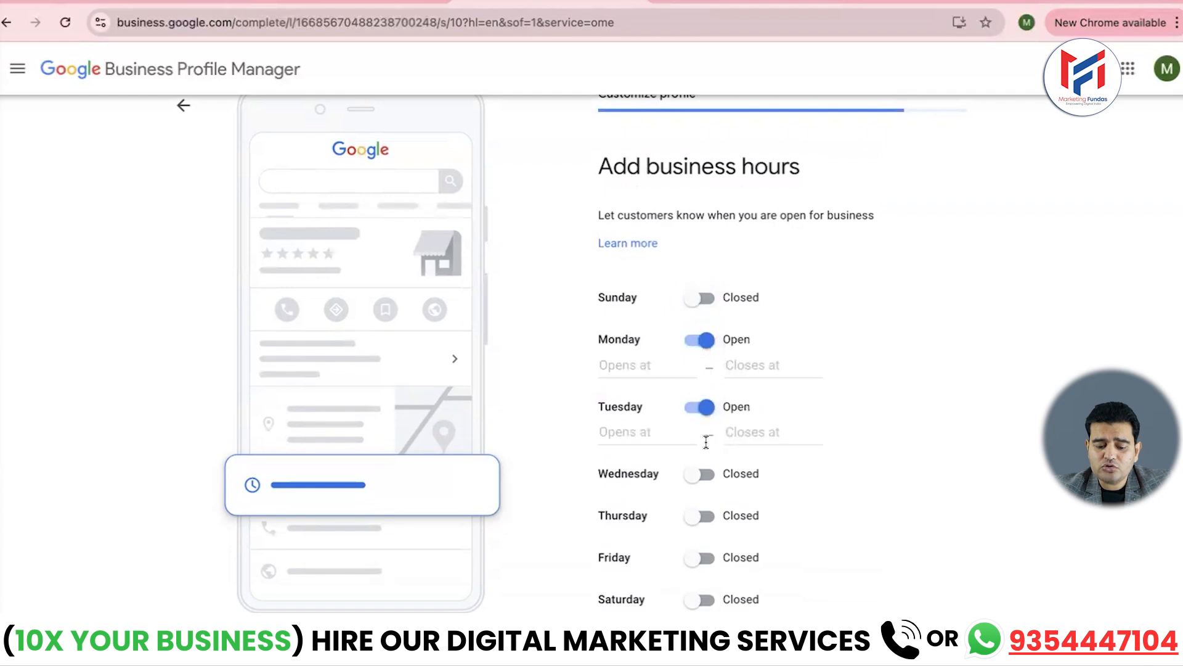
pyautogui.click(704, 476)
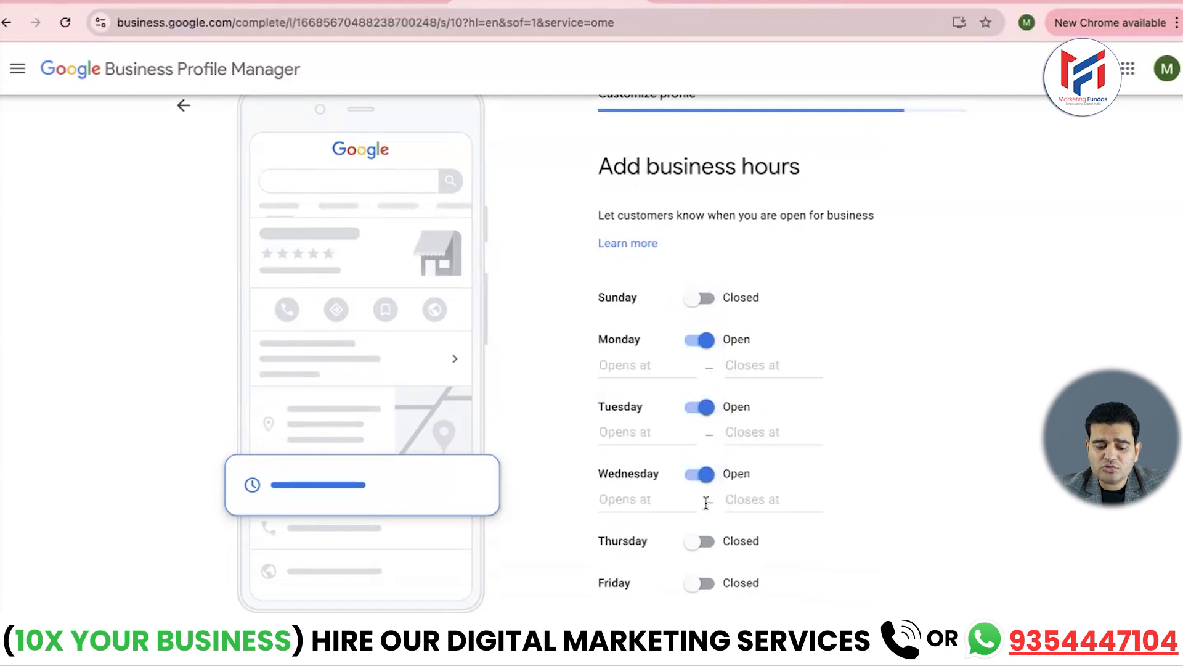
pyautogui.click(702, 542)
pyautogui.click(703, 608)
pyautogui.scroll(-2, 704, 610)
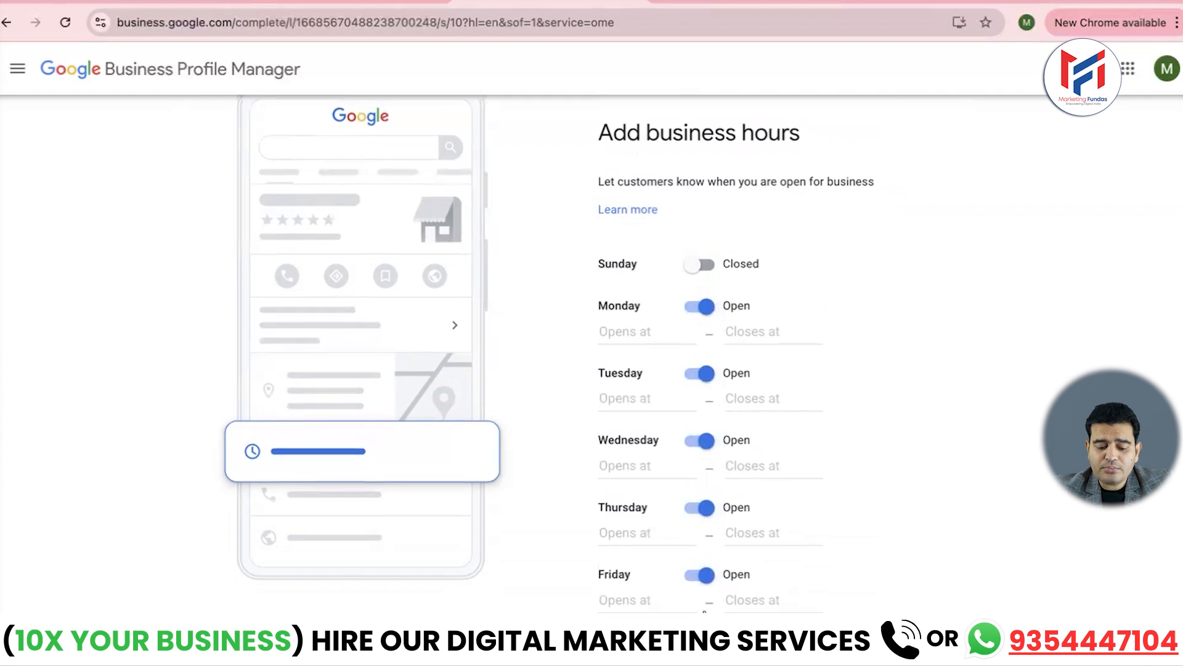
pyautogui.scroll(-4, 704, 610)
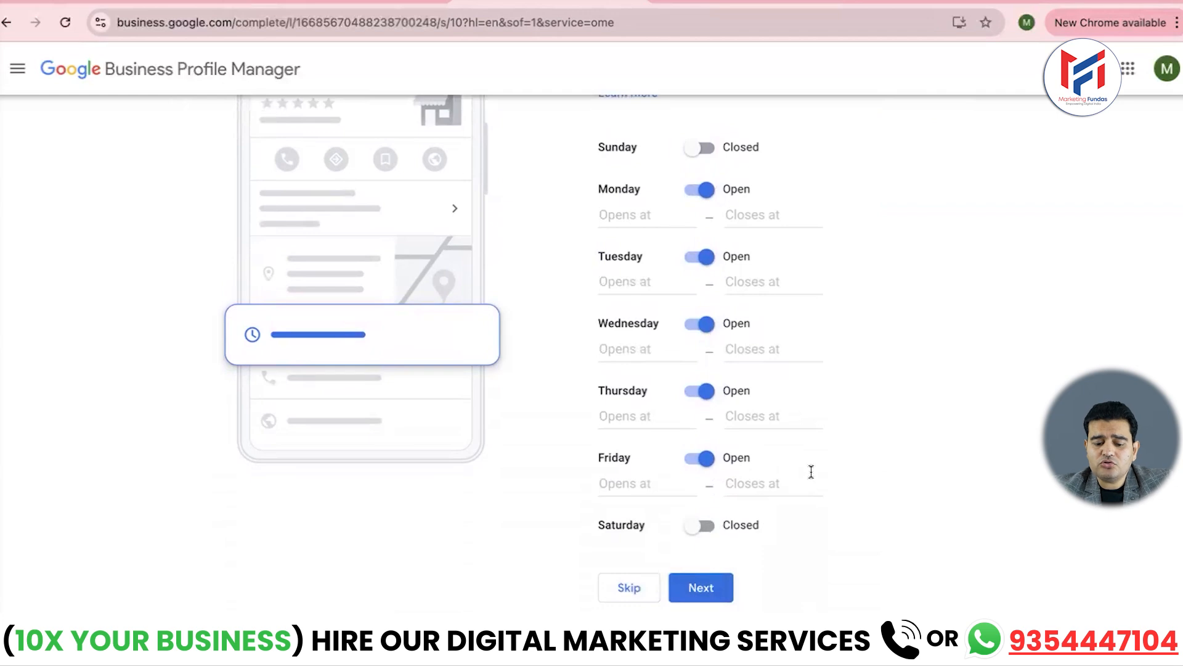
pyautogui.scroll(2, 811, 472)
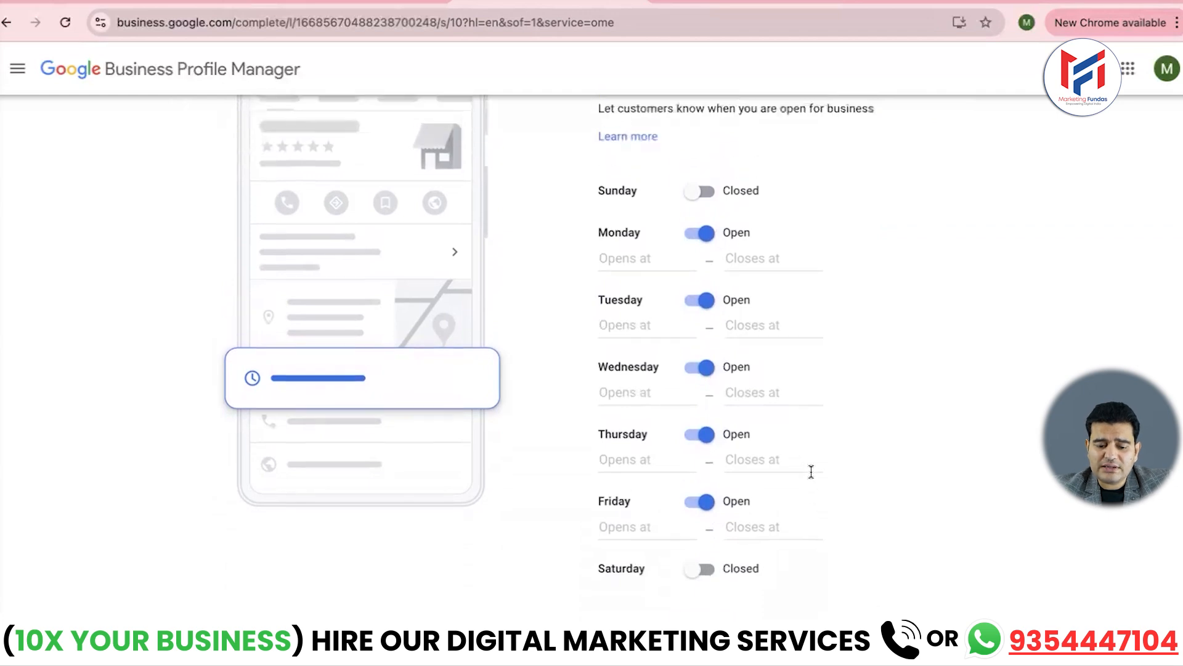
# - Set Monday's hours to 10:00 AM – 7:00 PM
pyautogui.click(633, 266)
pyautogui.scroll(-1, 648, 416)
pyautogui.scroll(-9, 648, 417)
pyautogui.scroll(-1, 647, 416)
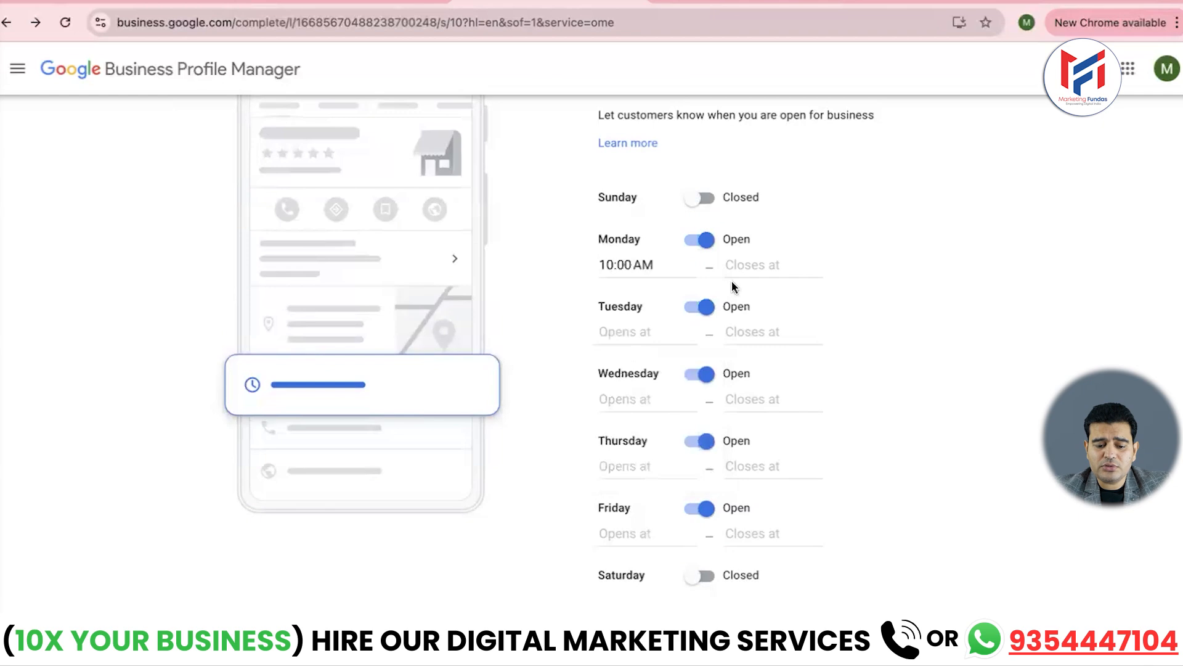
pyautogui.click(752, 265)
pyautogui.scroll(-15, 766, 409)
pyautogui.scroll(-3, 764, 403)
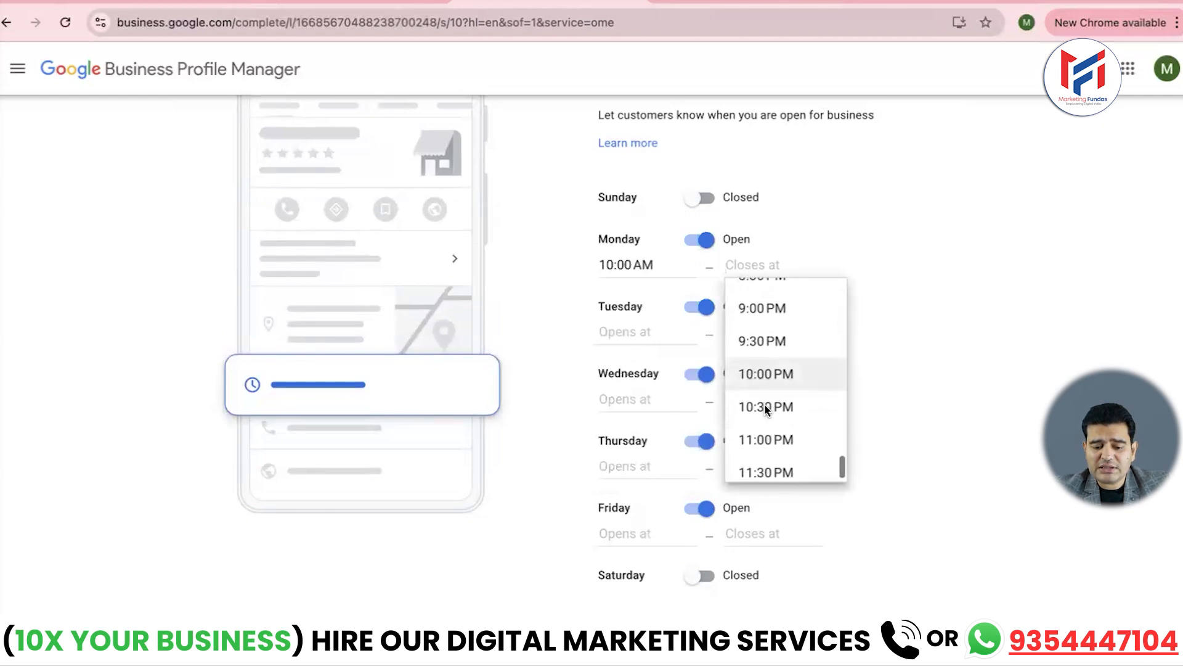
pyautogui.scroll(3, 767, 373)
pyautogui.scroll(2, 766, 376)
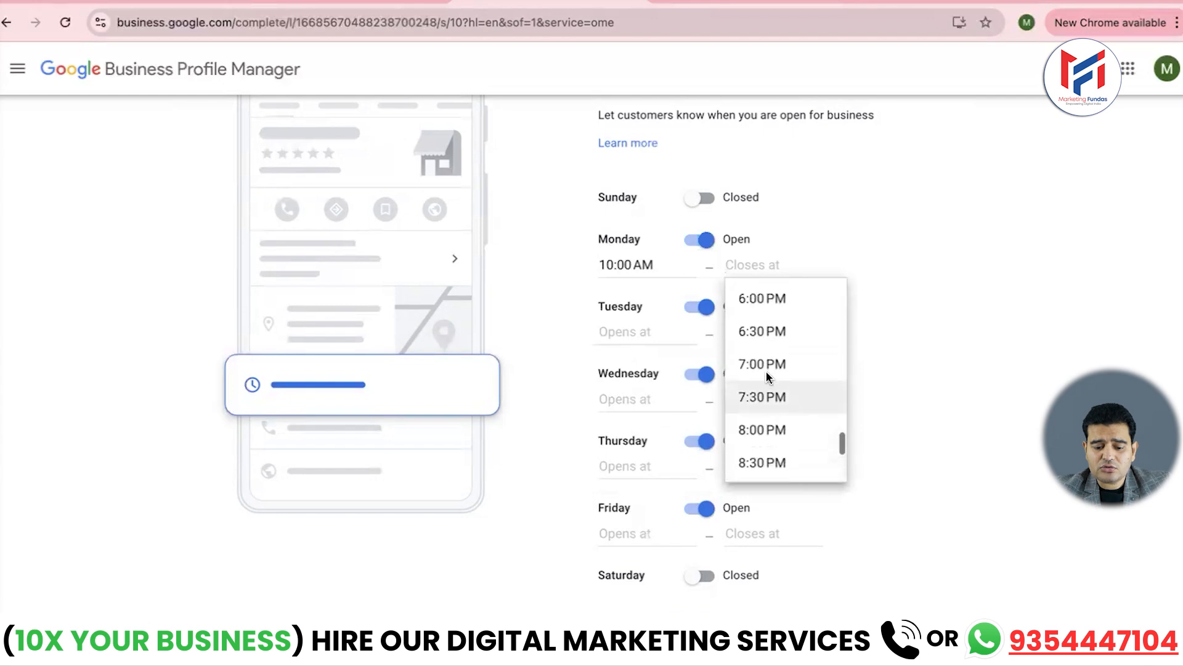
pyautogui.scroll(-2, 766, 376)
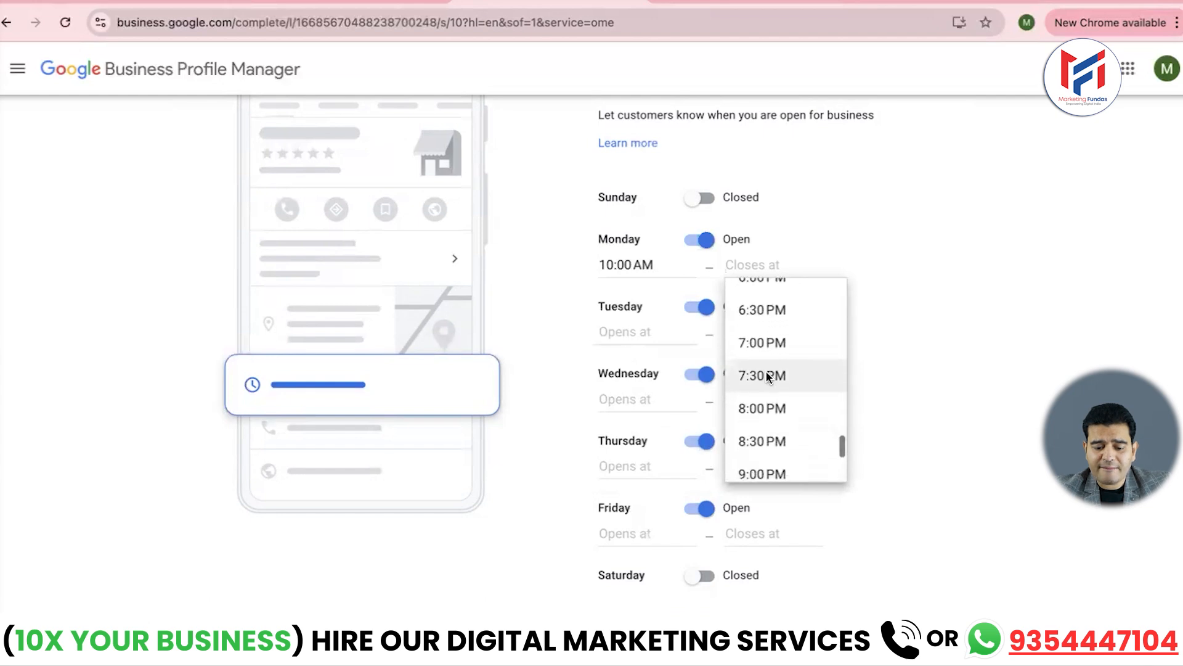
pyautogui.click(766, 335)
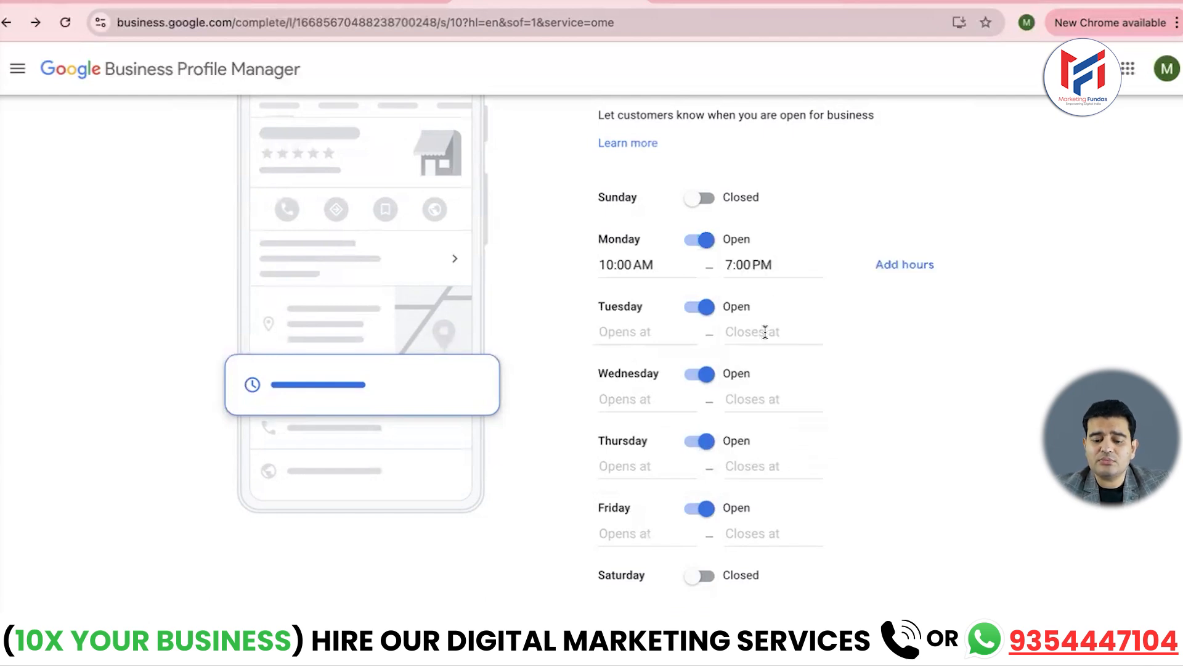
# - Set Tuesday's hours to 10:00 AM – 7:00 PM
pyautogui.click(625, 331)
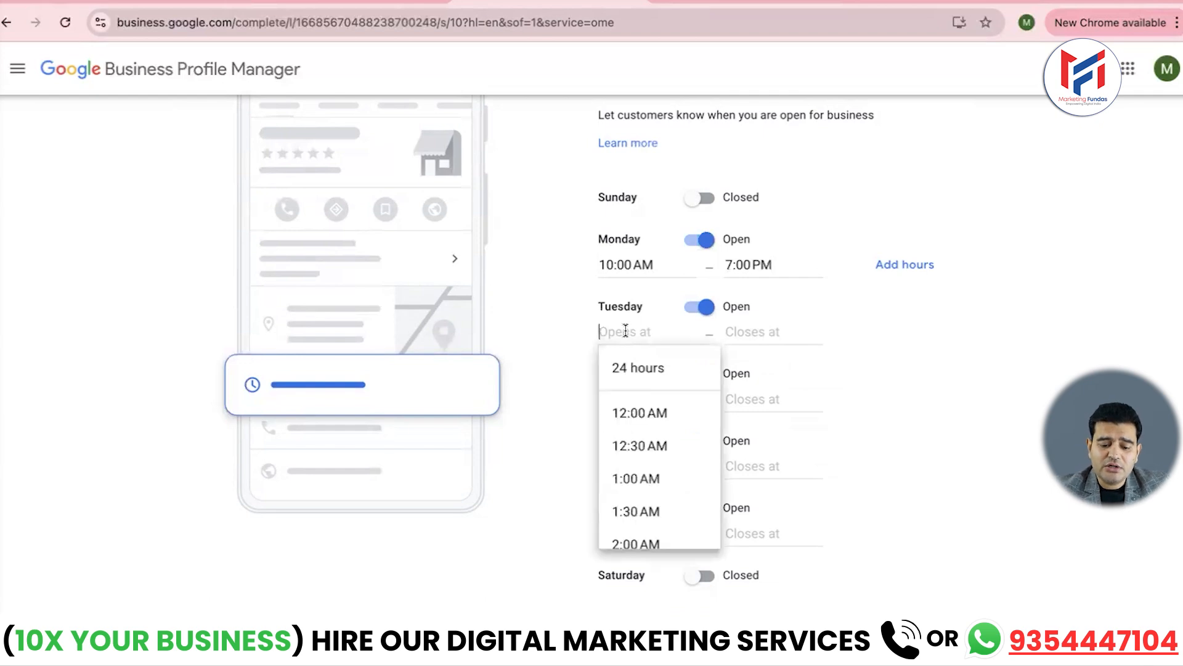
pyautogui.scroll(-2, 638, 443)
pyautogui.scroll(-1, 640, 444)
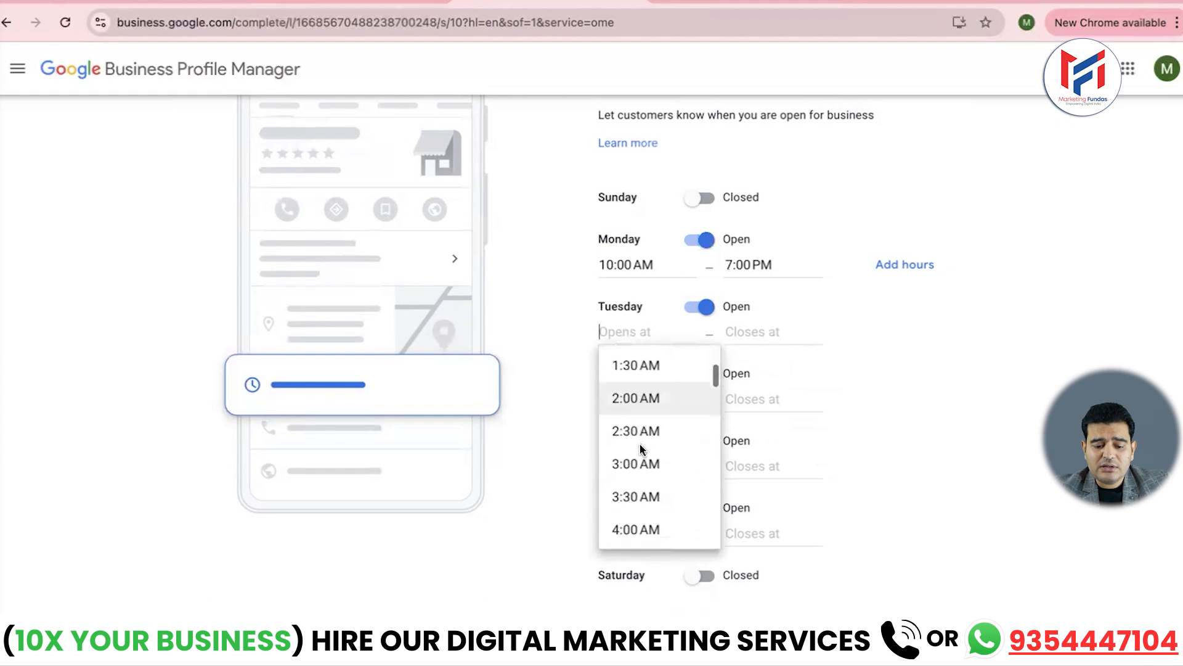
pyautogui.scroll(-4, 650, 421)
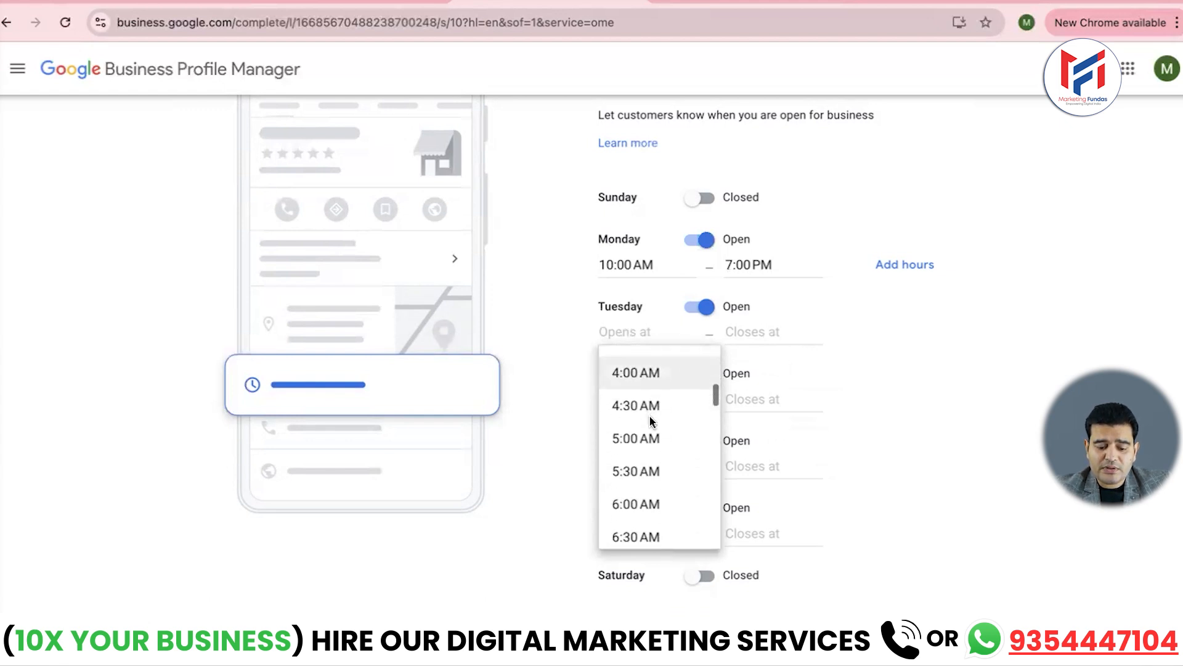
pyautogui.scroll(-2, 637, 449)
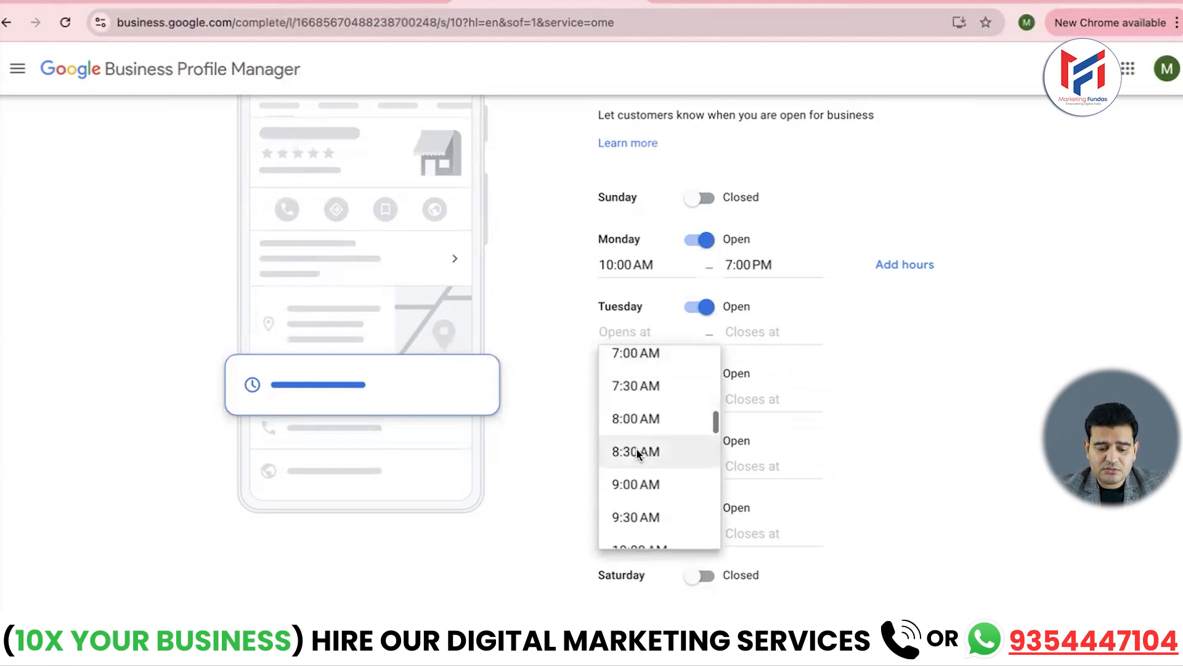
pyautogui.click(638, 516)
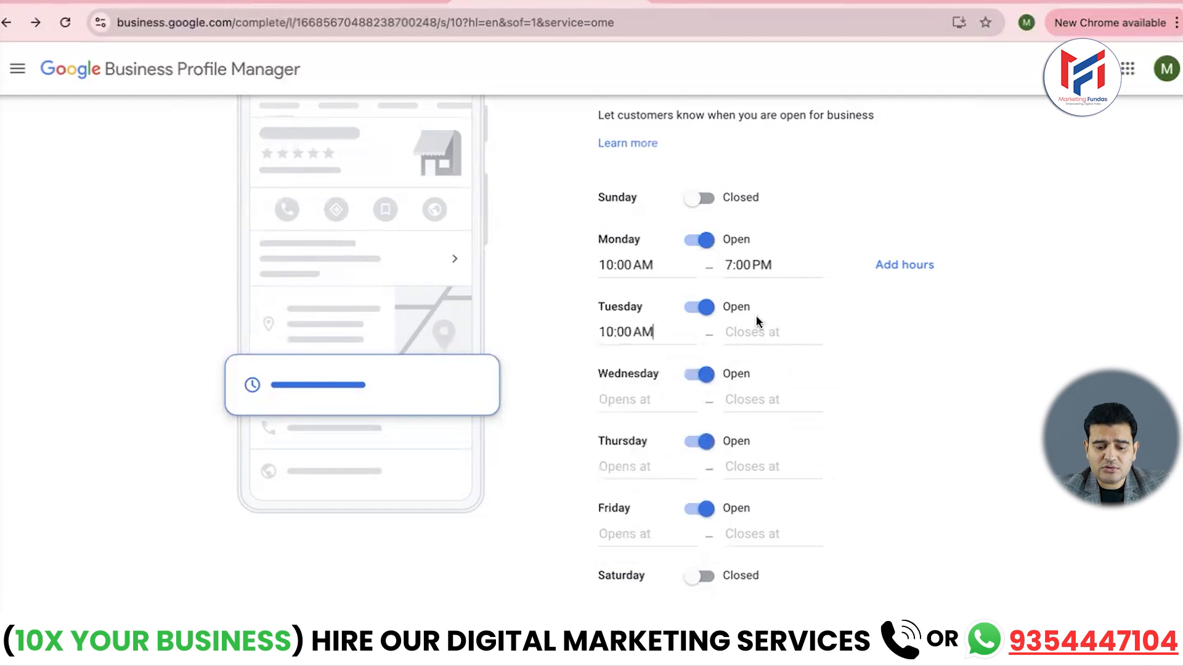
pyautogui.click(752, 336)
pyautogui.scroll(-15, 756, 428)
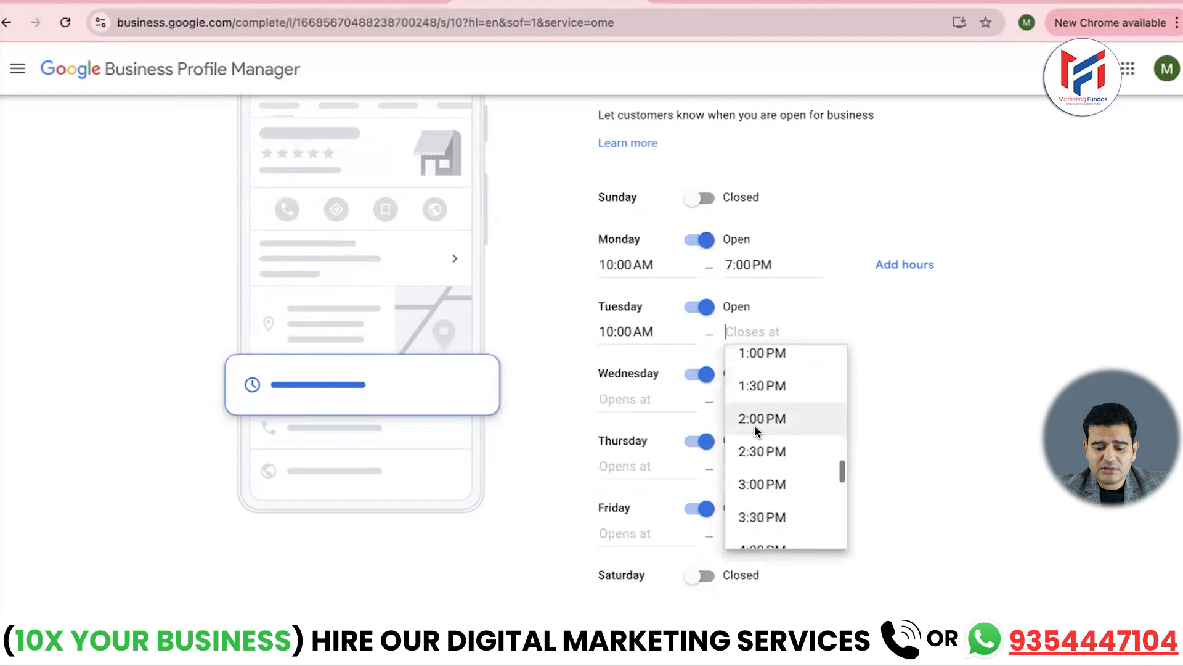
pyautogui.scroll(1, 754, 424)
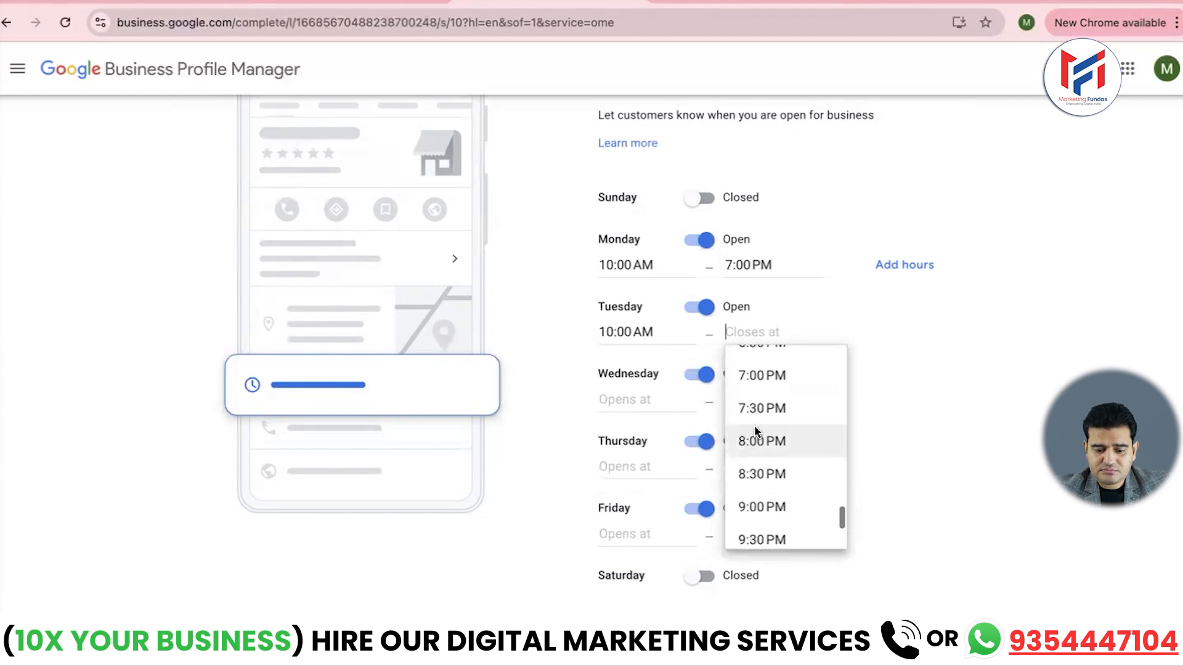
pyautogui.click(764, 375)
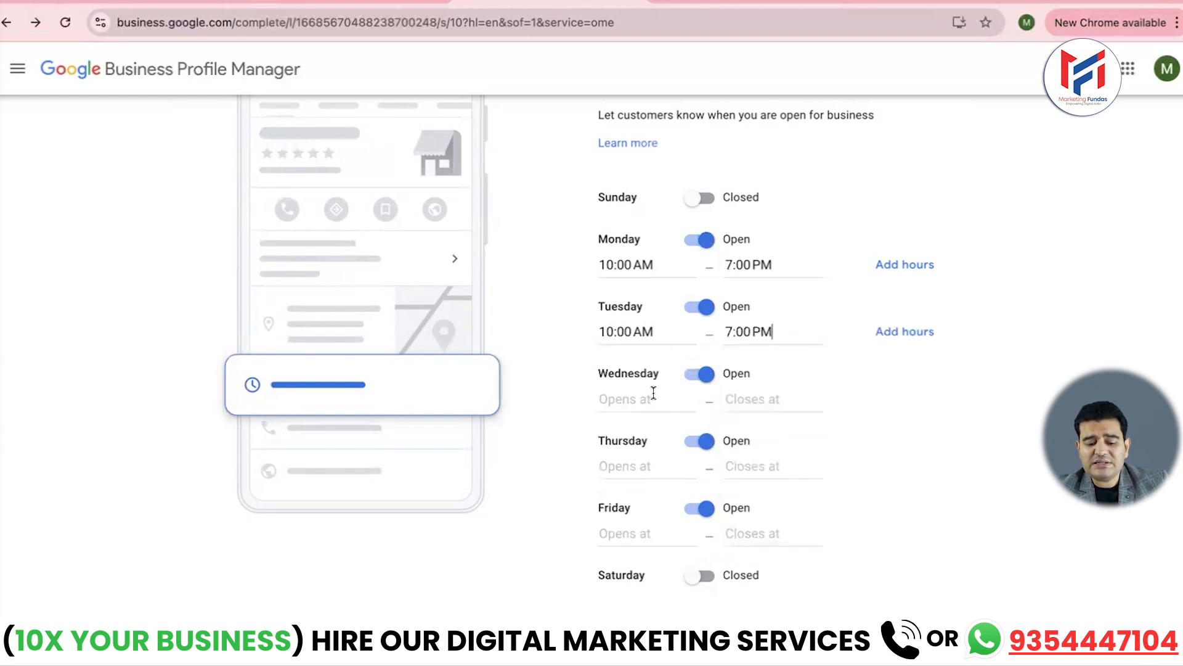
# - Mark Wednesday, Thursday and Friday as closed and save the hours
pyautogui.click(699, 374)
pyautogui.click(698, 415)
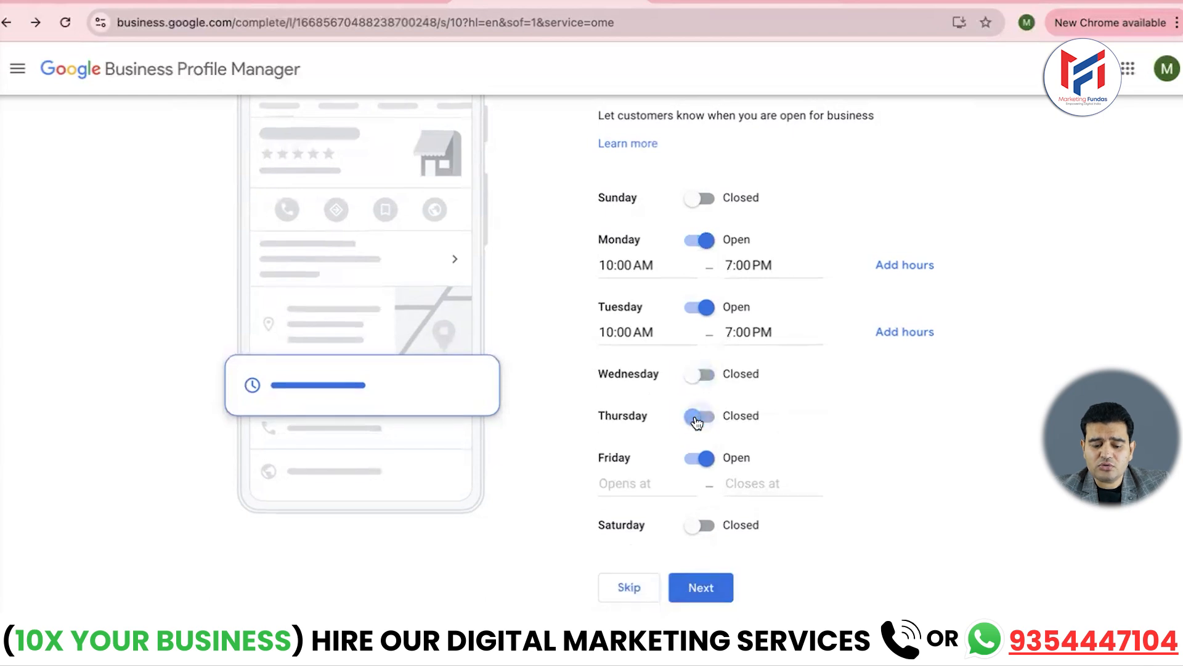
pyautogui.click(700, 459)
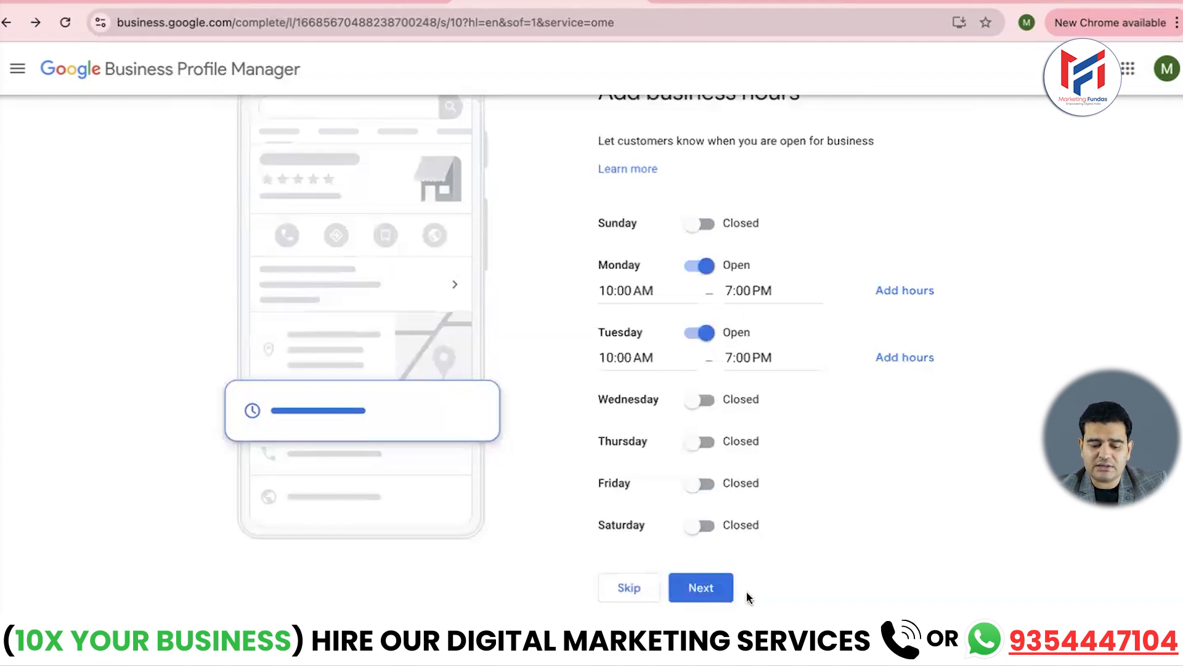
pyautogui.click(705, 598)
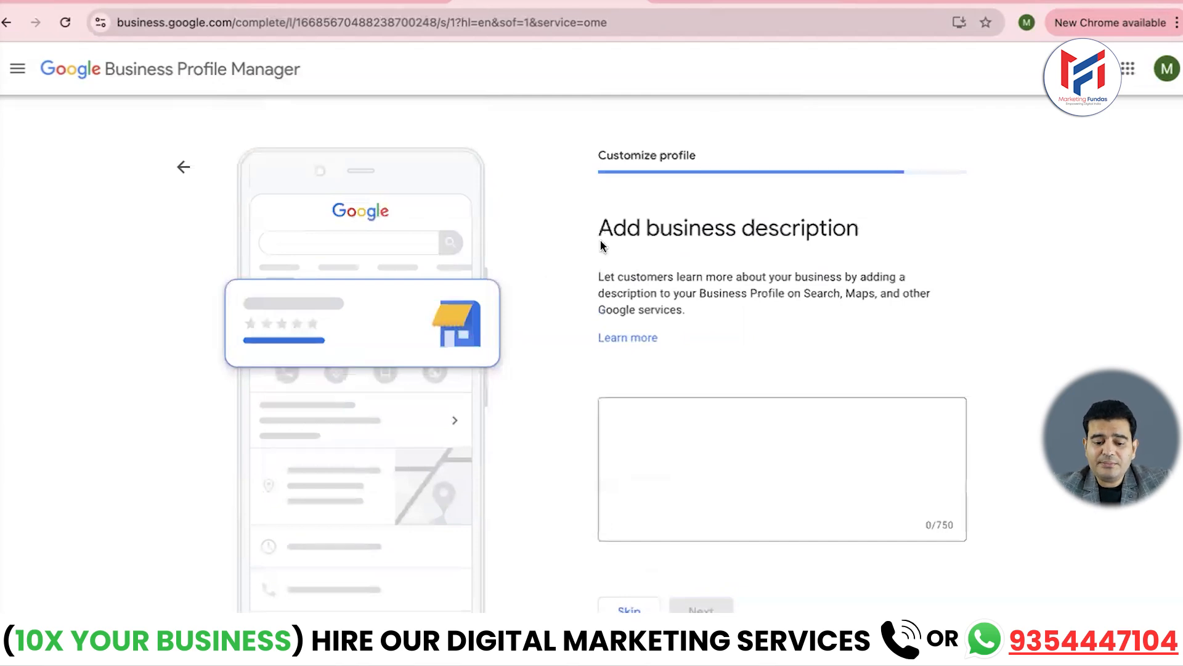
# - Enter and submit 'MF Marketing Agency is providing Digital marketing services and coaching since 2007', correcting typos
pyautogui.click(732, 420)
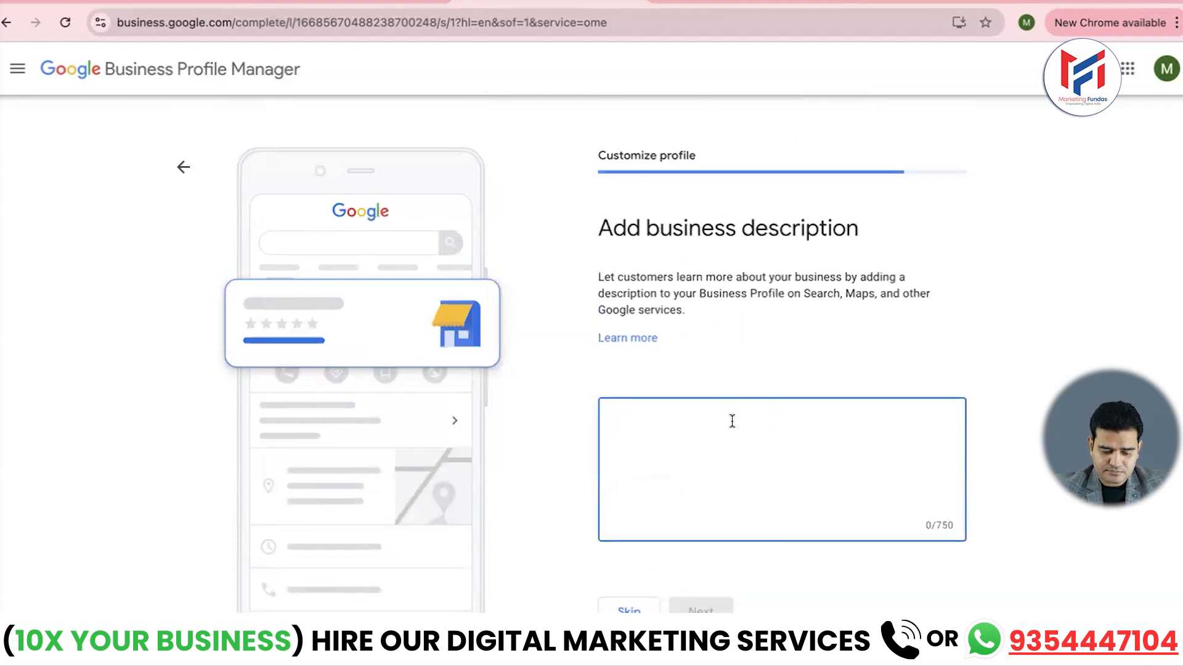
pyautogui.write('Marke')
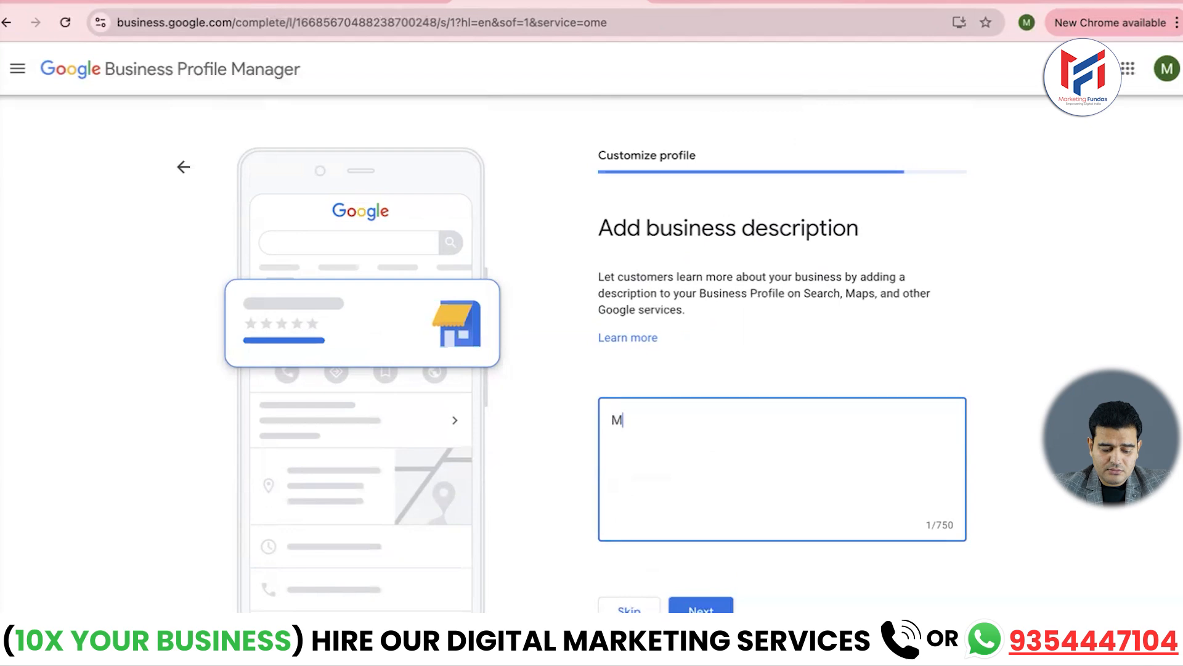
pyautogui.press('BackSpace')
pyautogui.press('BackSpace')
pyautogui.press('BackSpace')
pyautogui.press('BackSpace')
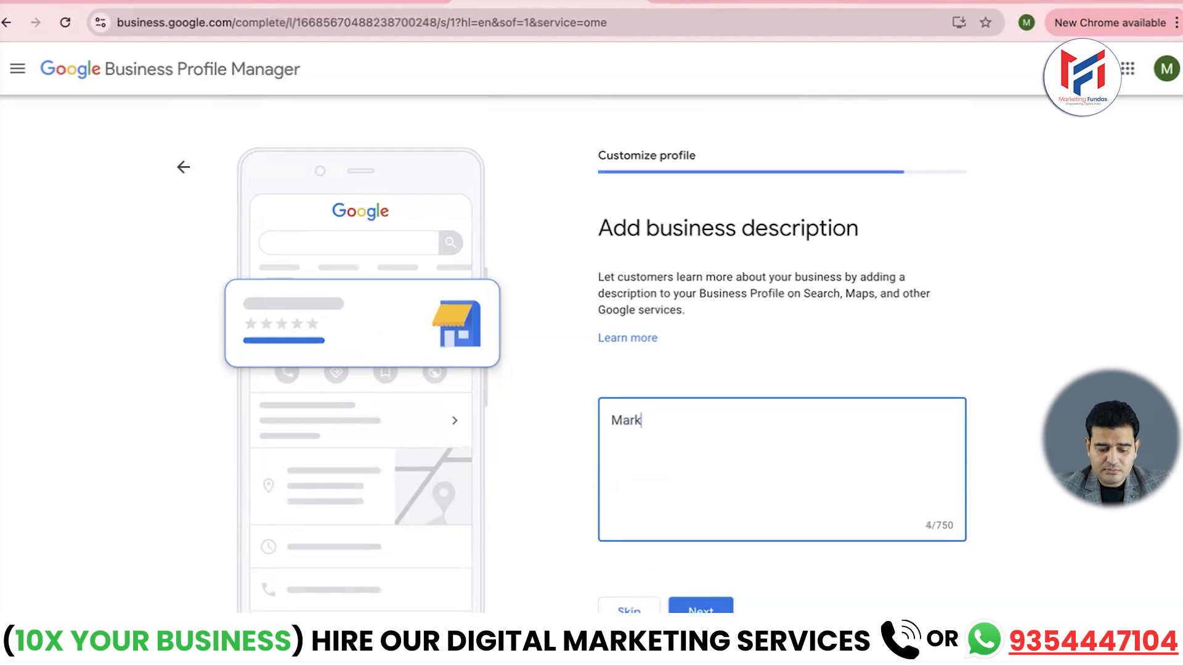
pyautogui.write('F')
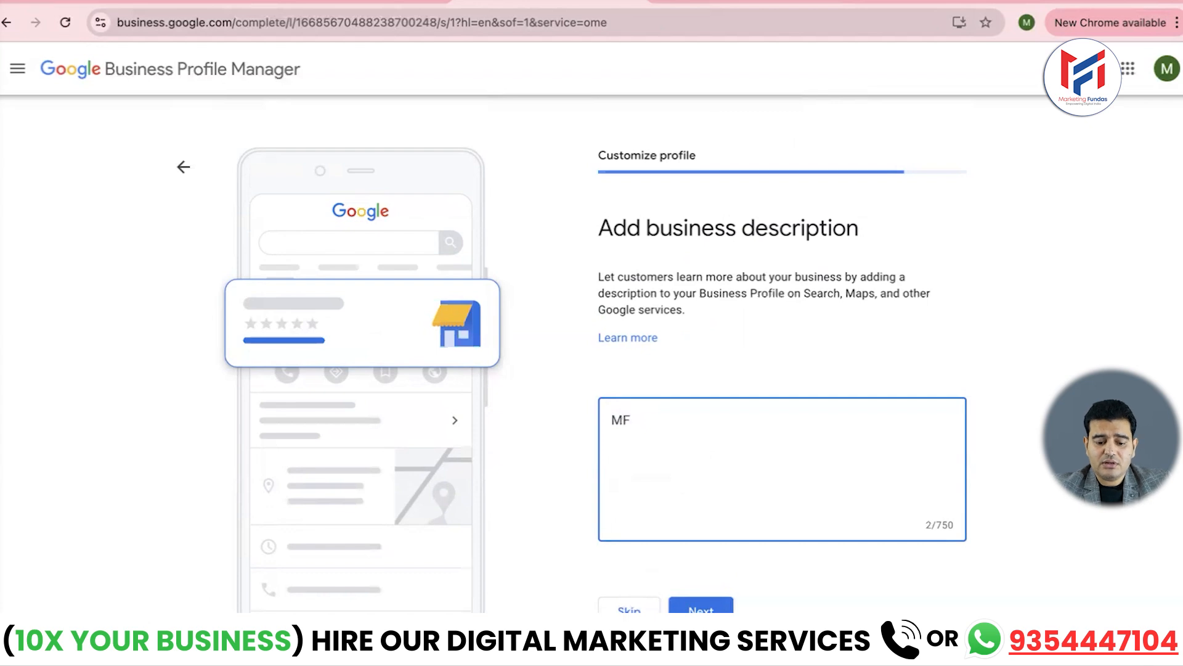
pyautogui.write(' Marketing ')
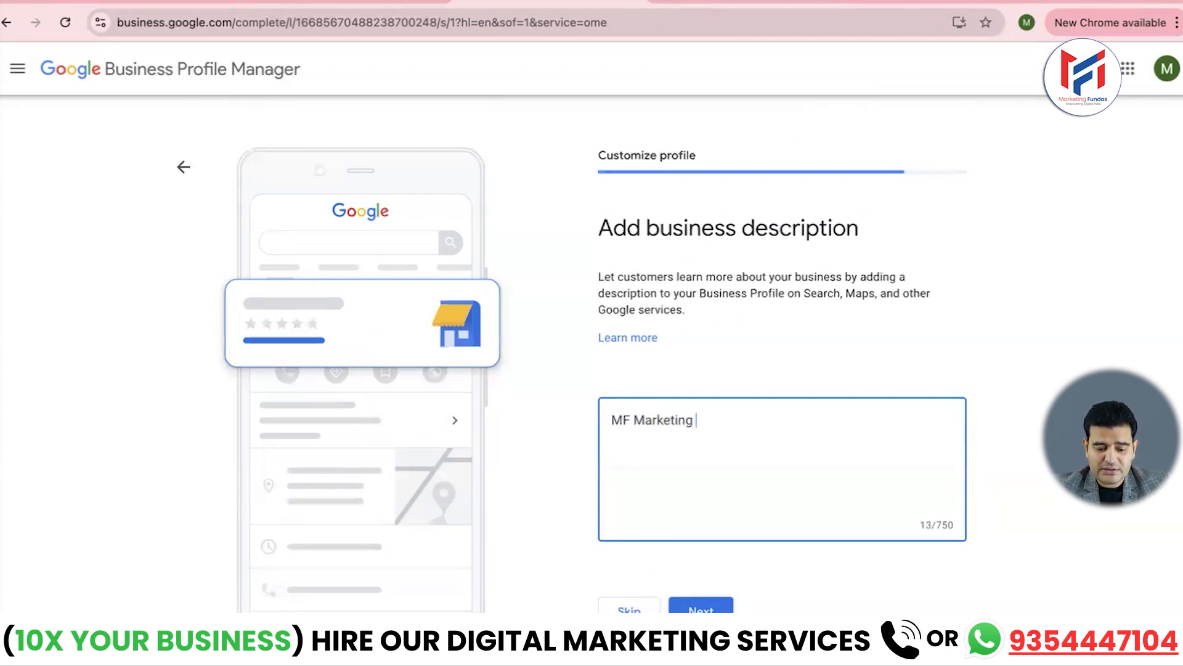
pyautogui.write('Agen')
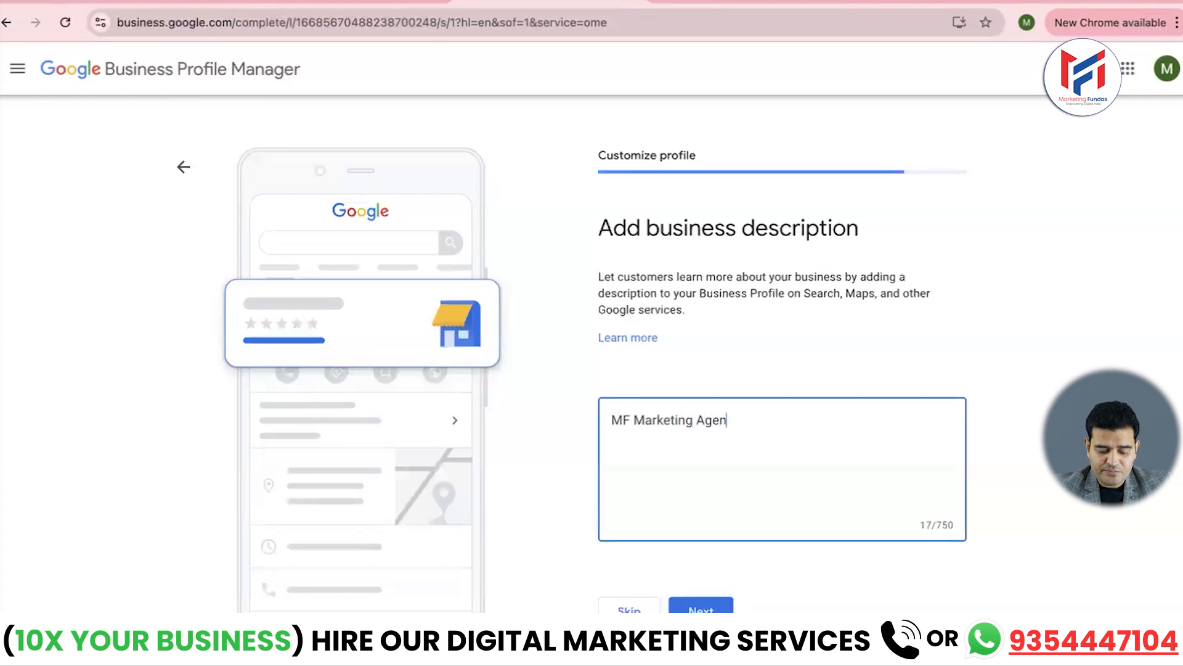
pyautogui.write('cy is ')
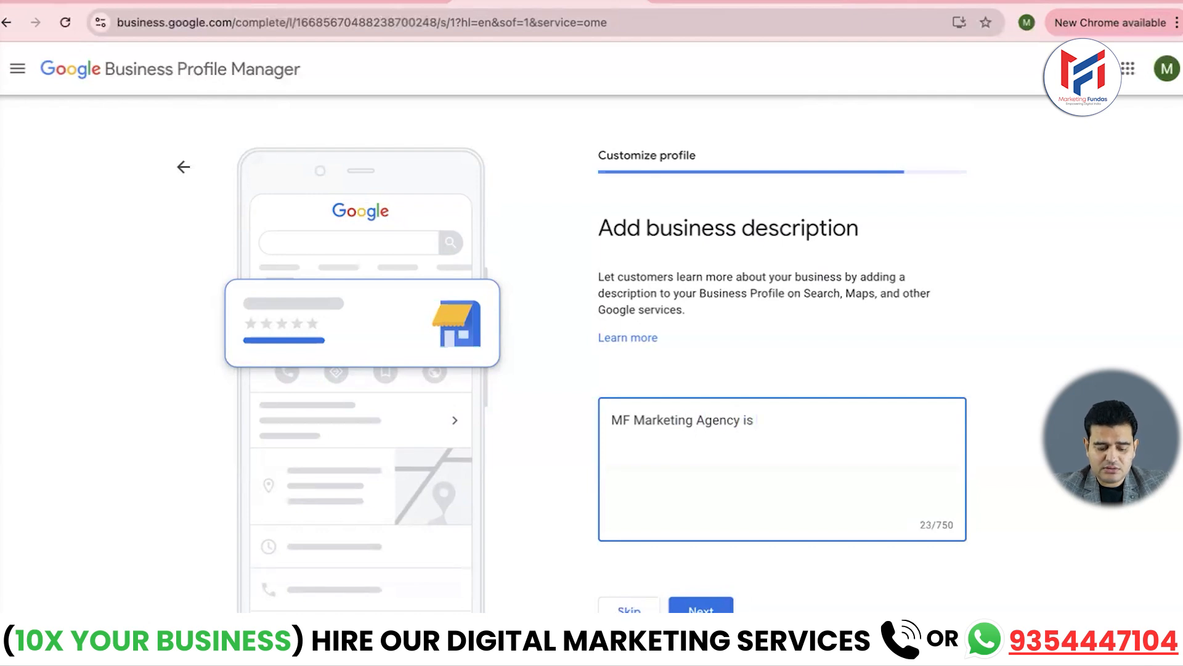
pyautogui.write('provid')
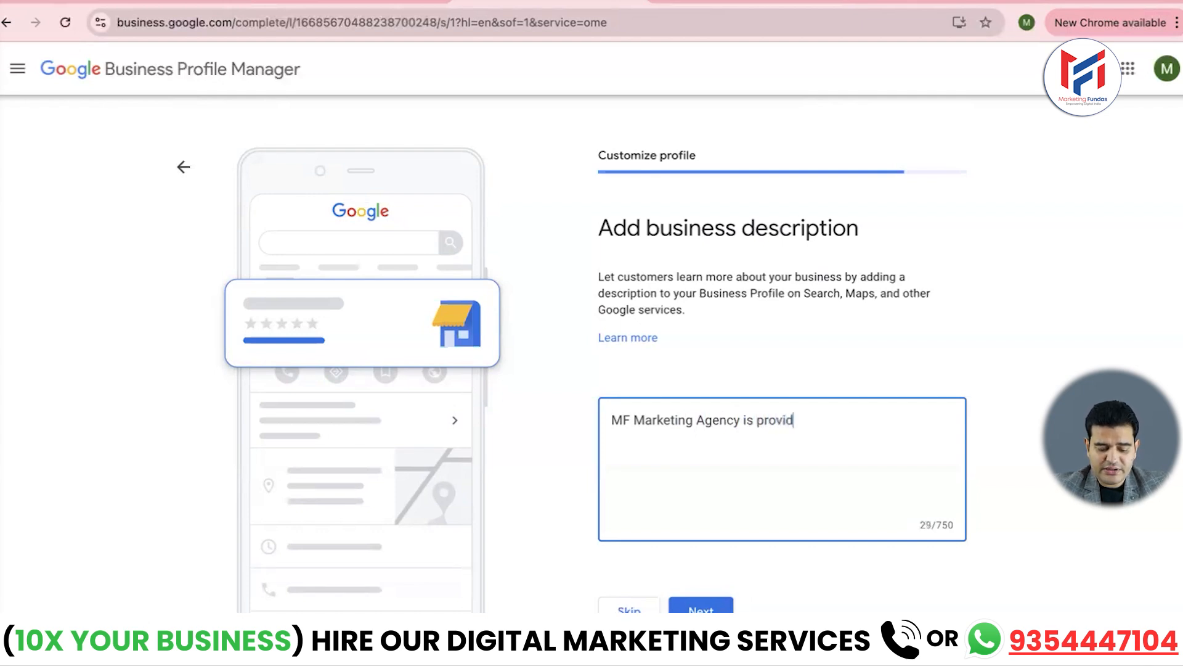
pyautogui.write('ing ')
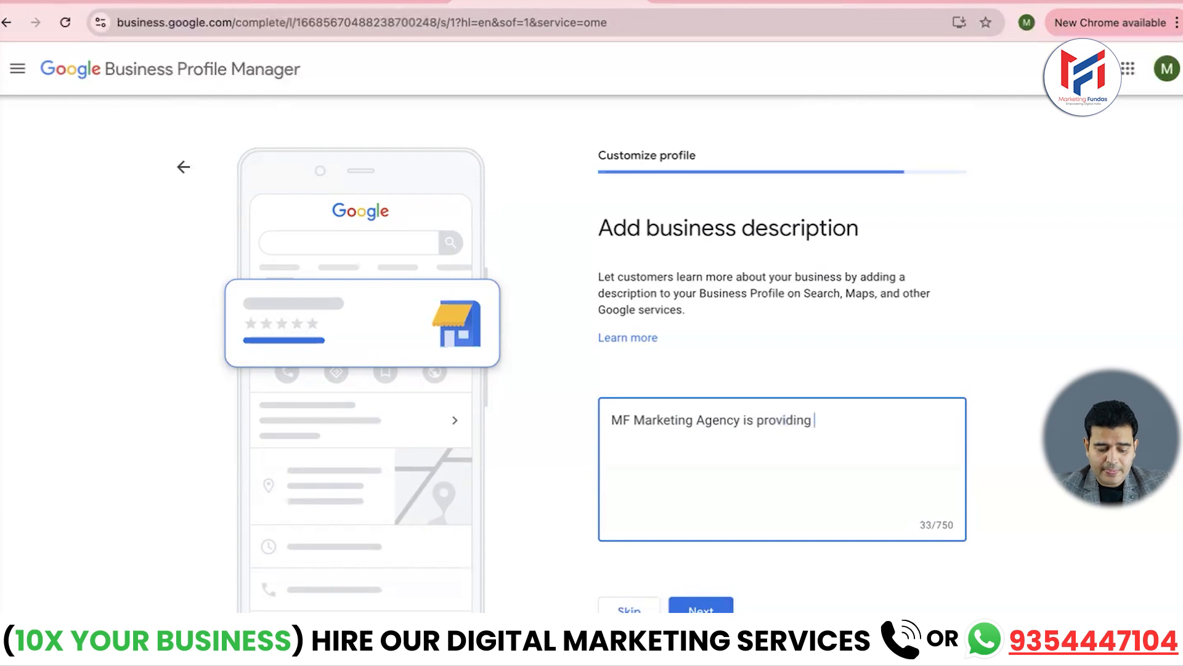
pyautogui.write('Digital')
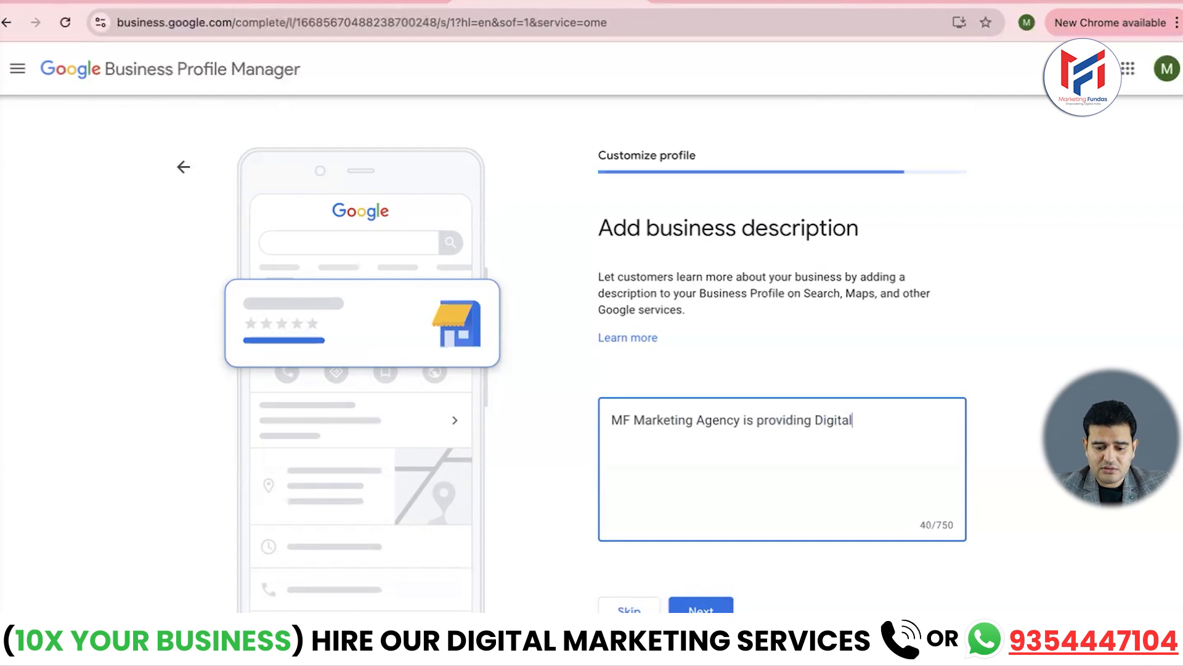
pyautogui.write(' marketing')
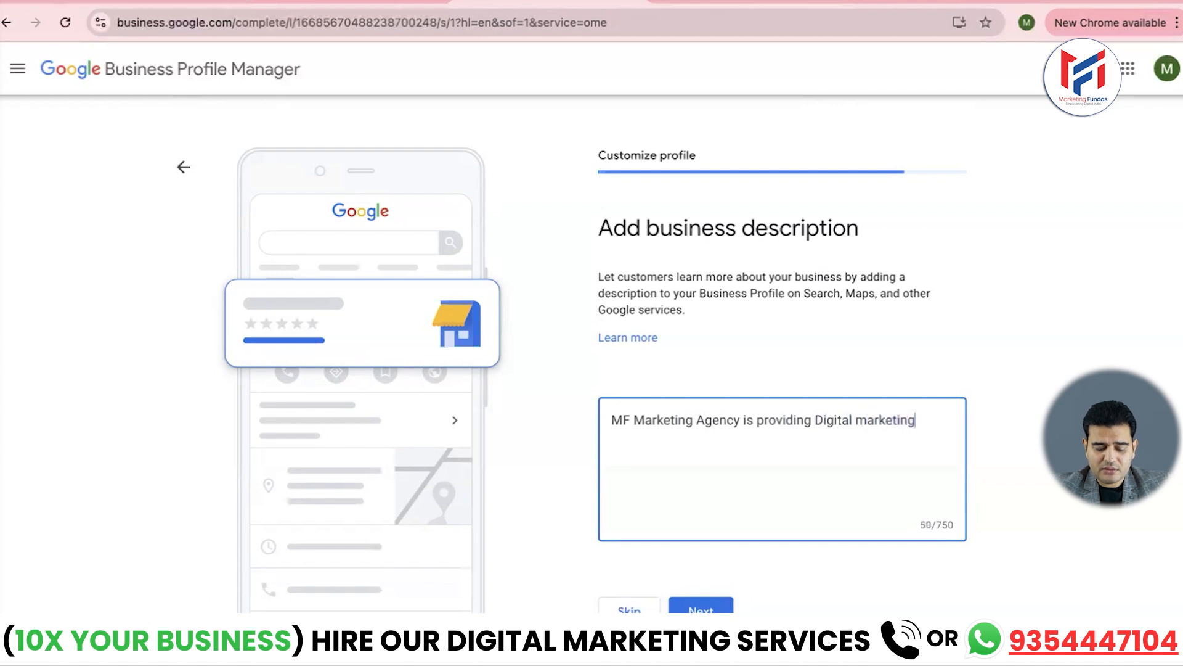
pyautogui.write(' service san')
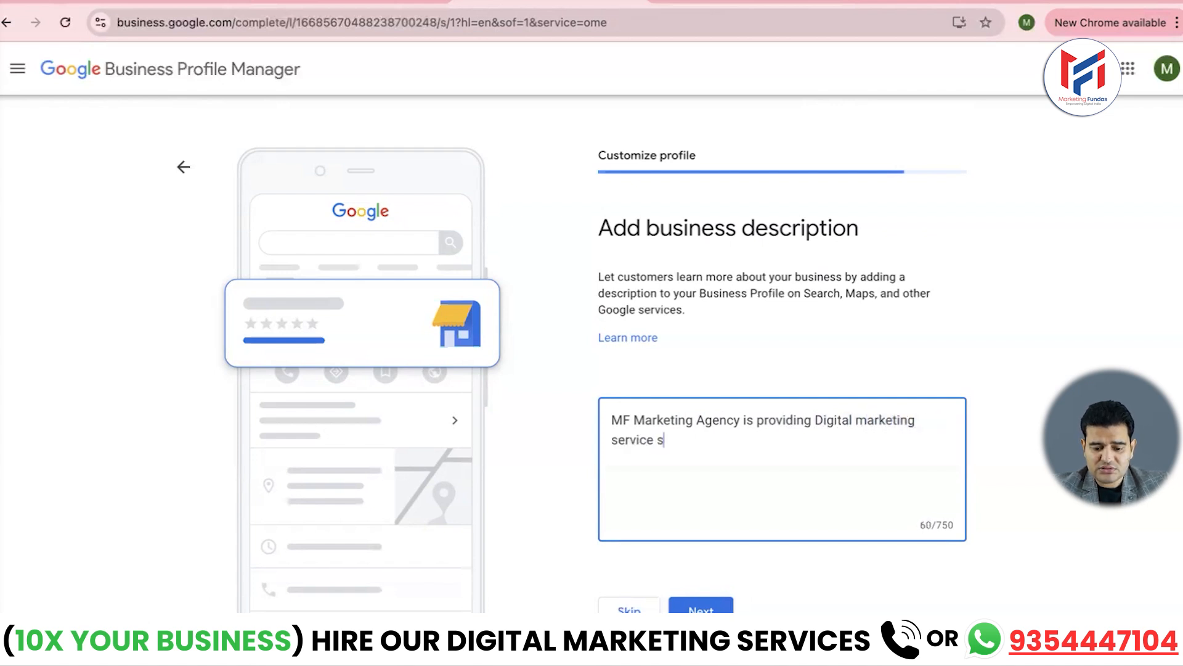
pyautogui.press('BackSpace')
pyautogui.press('BackSpace')
pyautogui.write('s and coaching since')
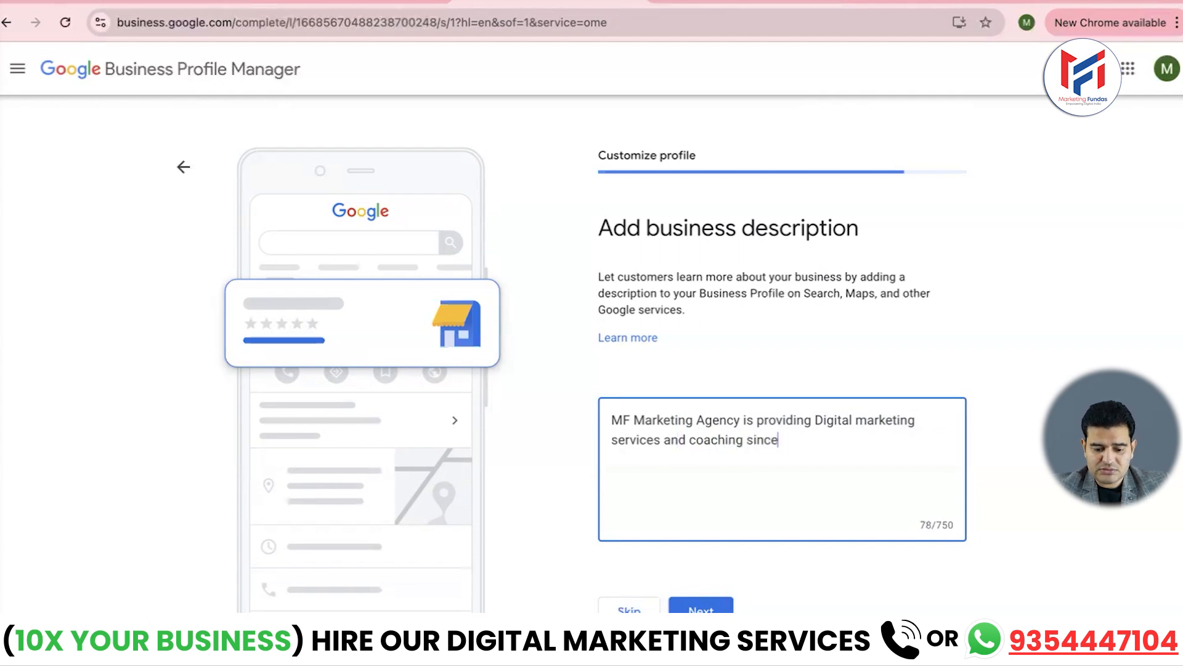
pyautogui.write(' 2007')
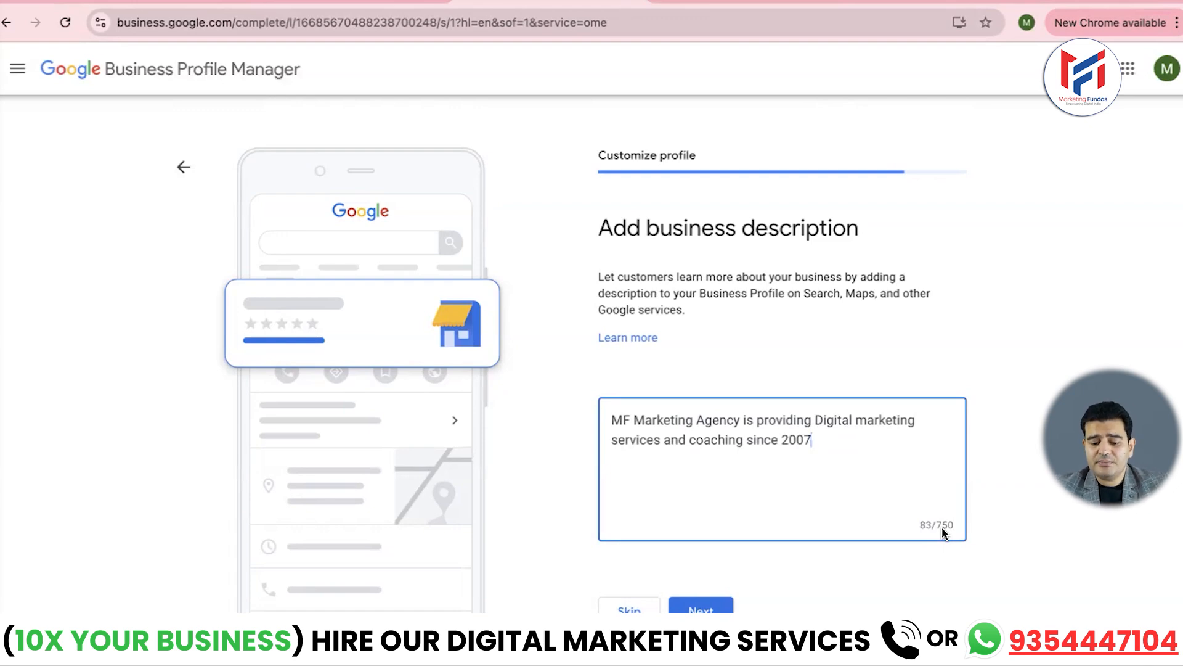
pyautogui.press('BackSpace')
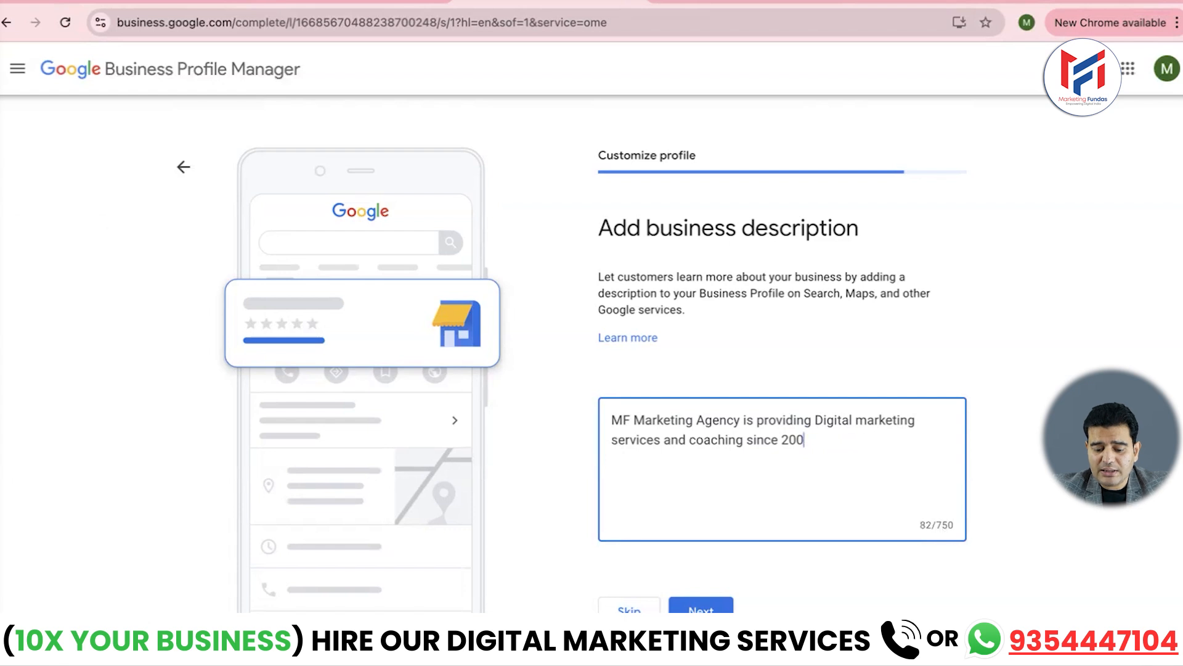
pyautogui.write('7')
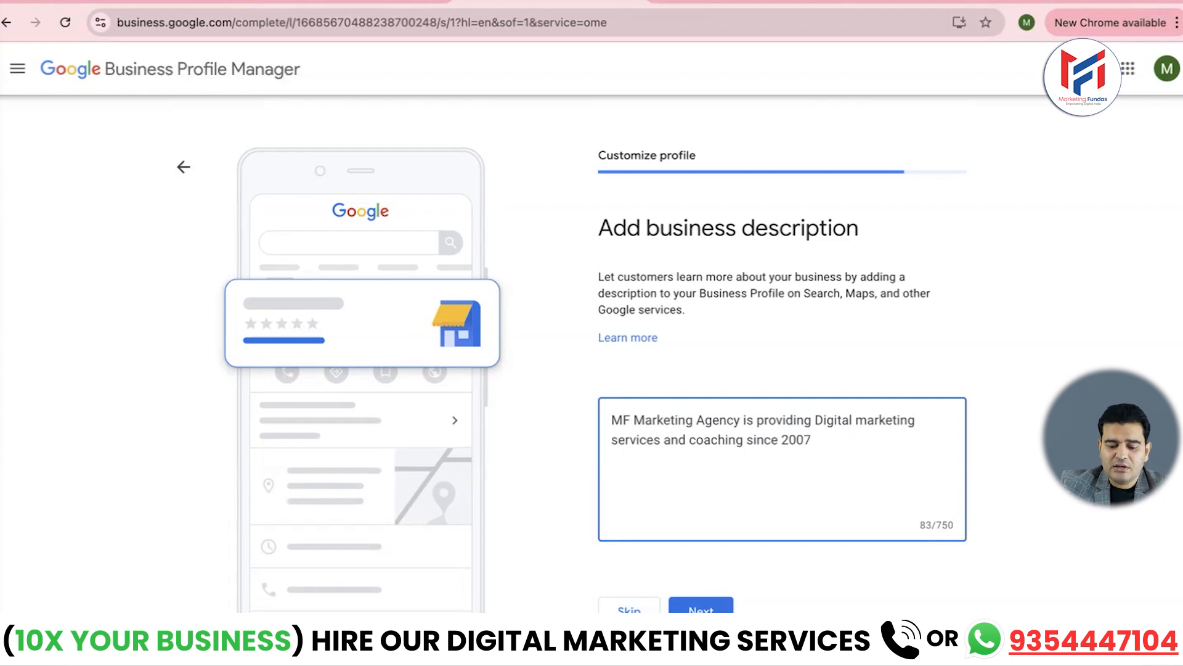
pyautogui.click(701, 610)
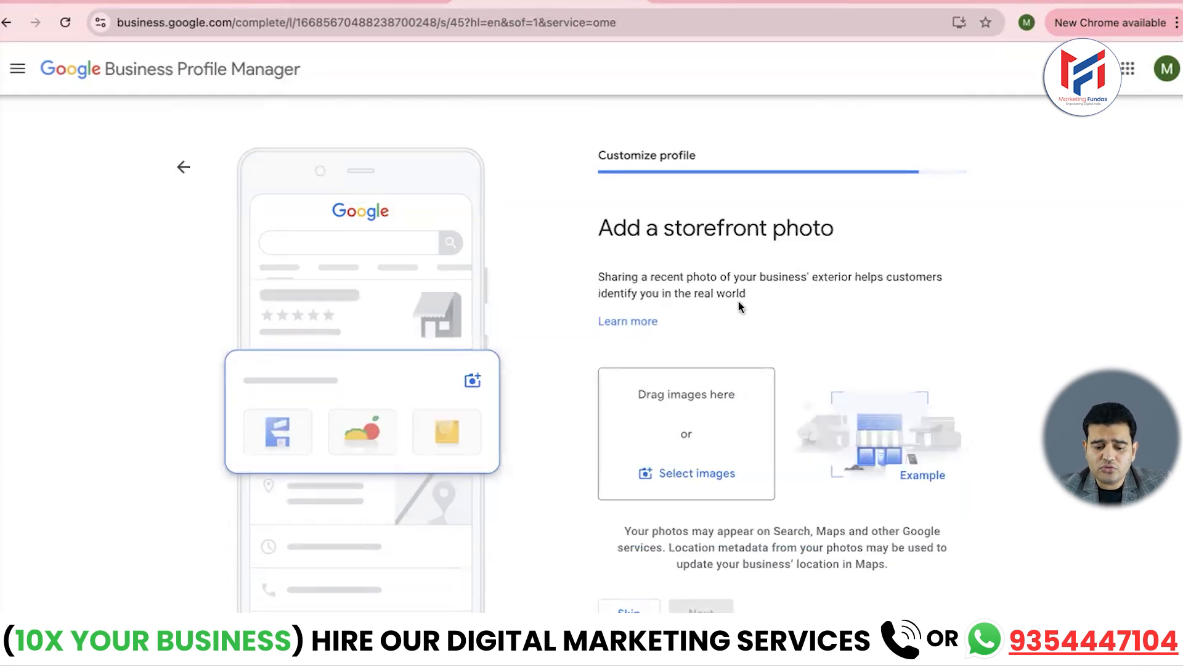
# - Choose Select images on the storefront photo page to pick an image from the computer
pyautogui.scroll(-1, 740, 305)
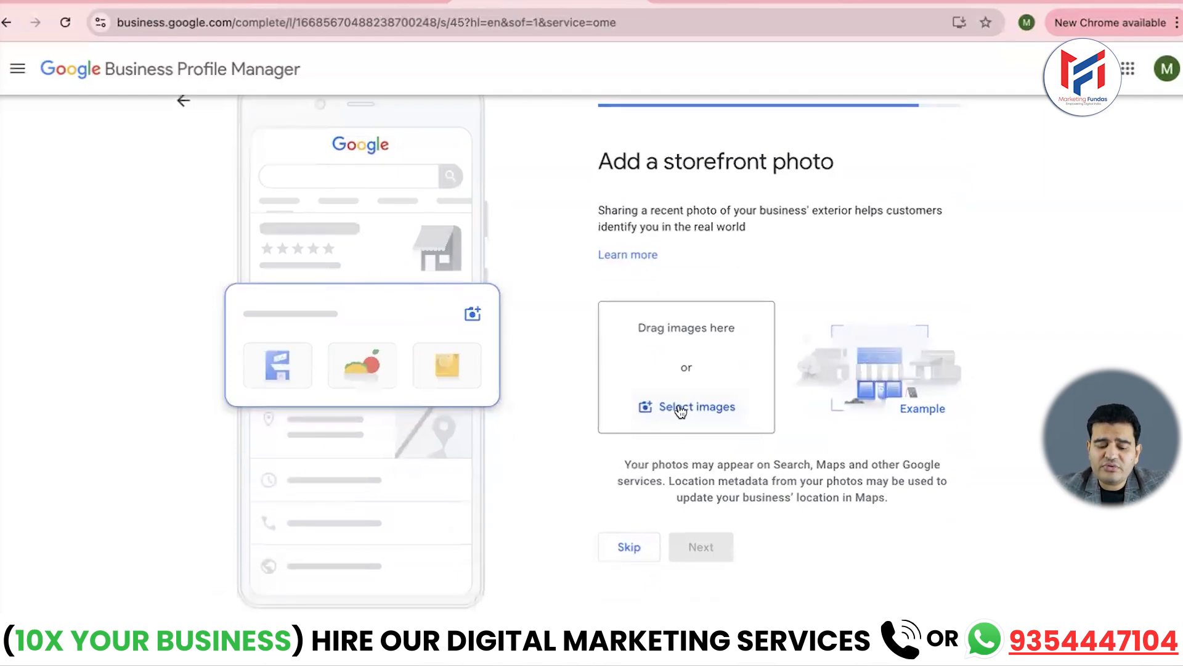
pyautogui.click(681, 411)
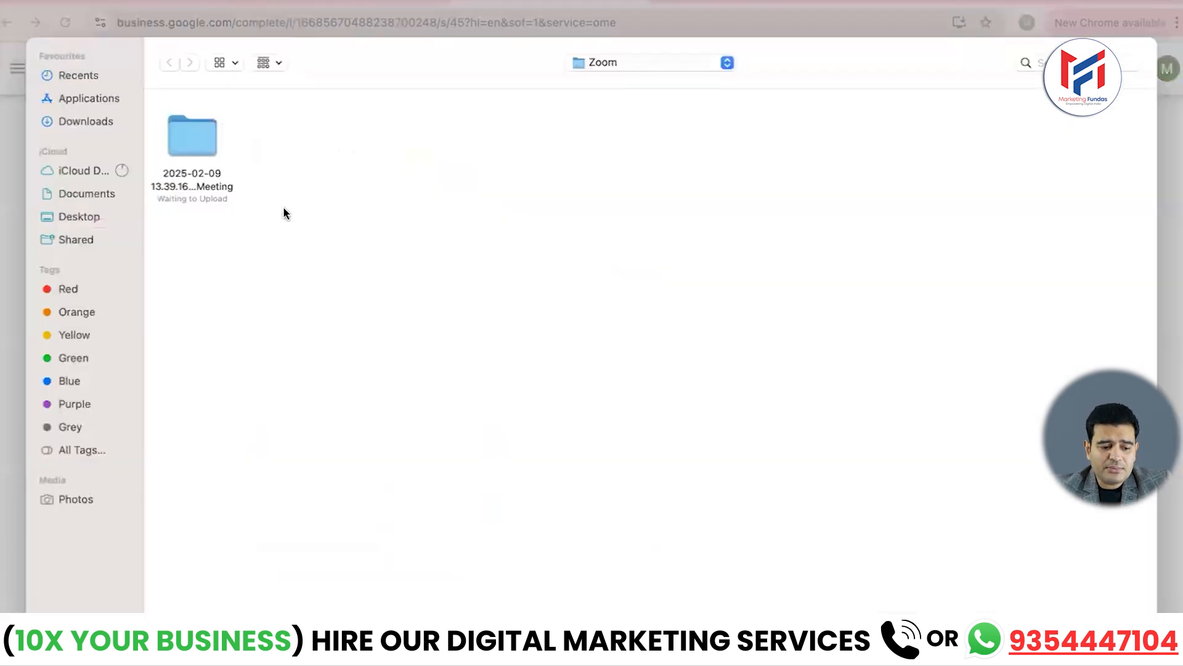
# - Pick Still Thinking.jpg from the Downloads folder as the storefront photo
pyautogui.click(93, 121)
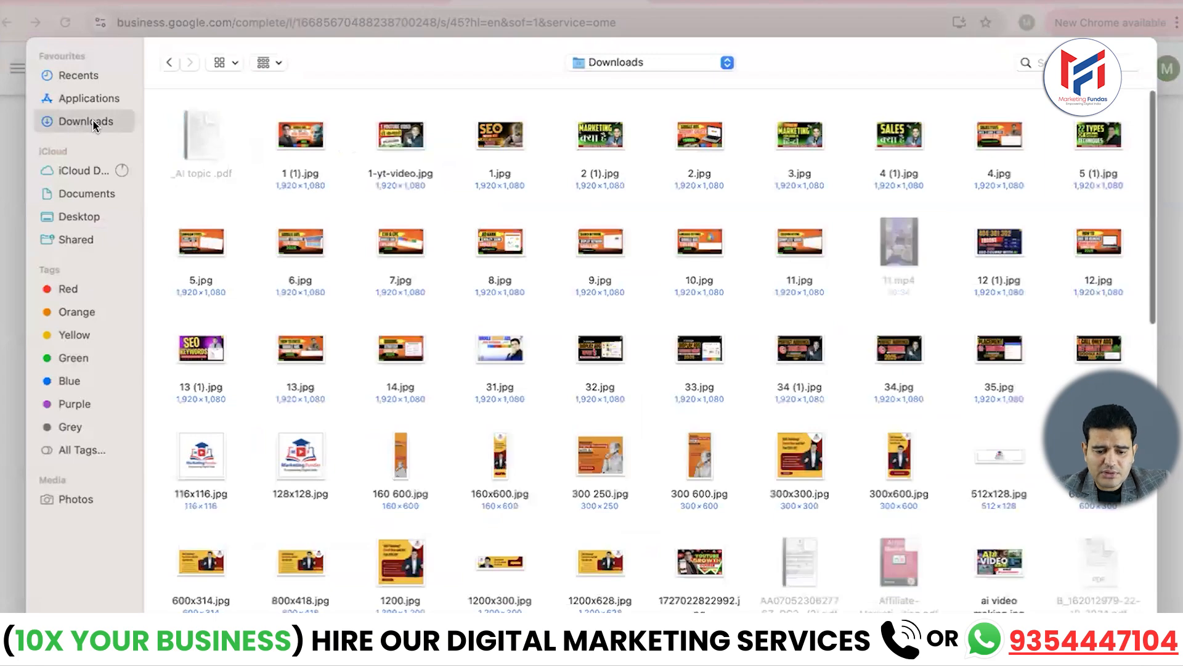
pyautogui.scroll(-5, 427, 361)
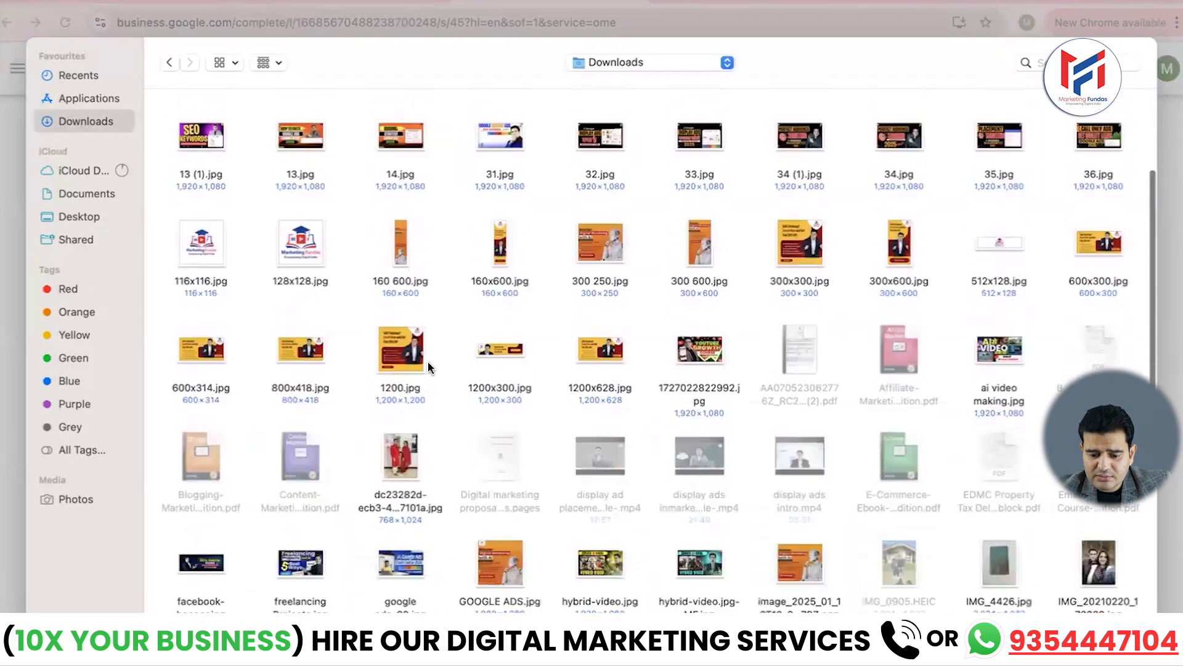
pyautogui.scroll(-8, 428, 361)
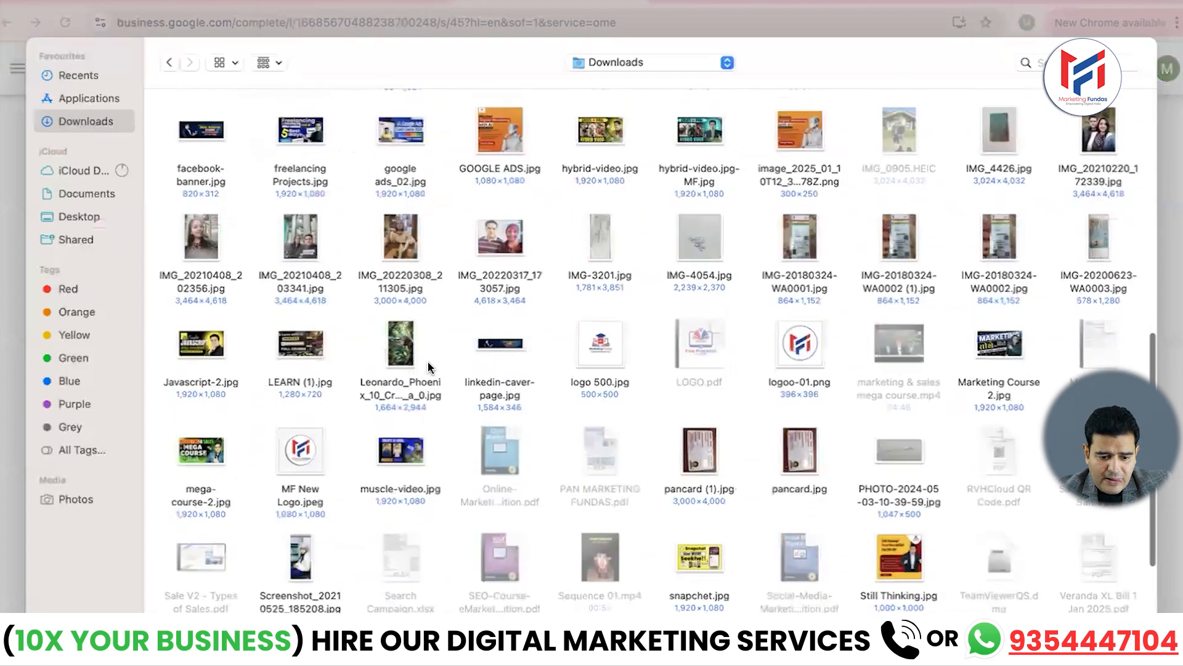
pyautogui.scroll(-3, 428, 361)
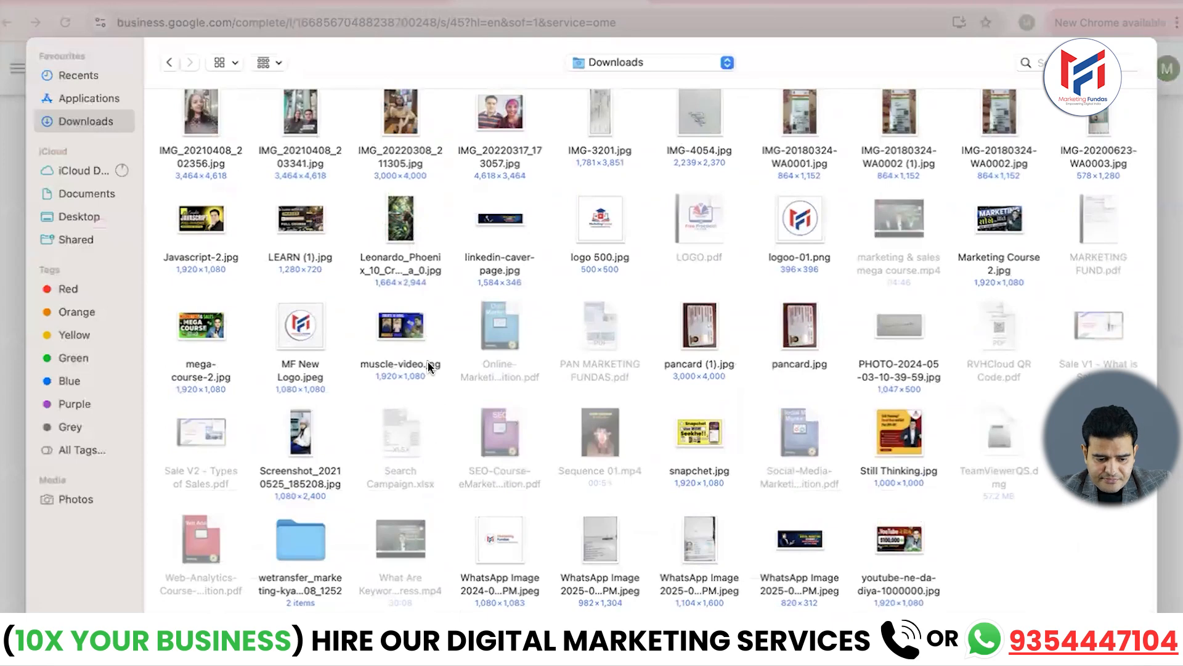
pyautogui.scroll(3, 429, 367)
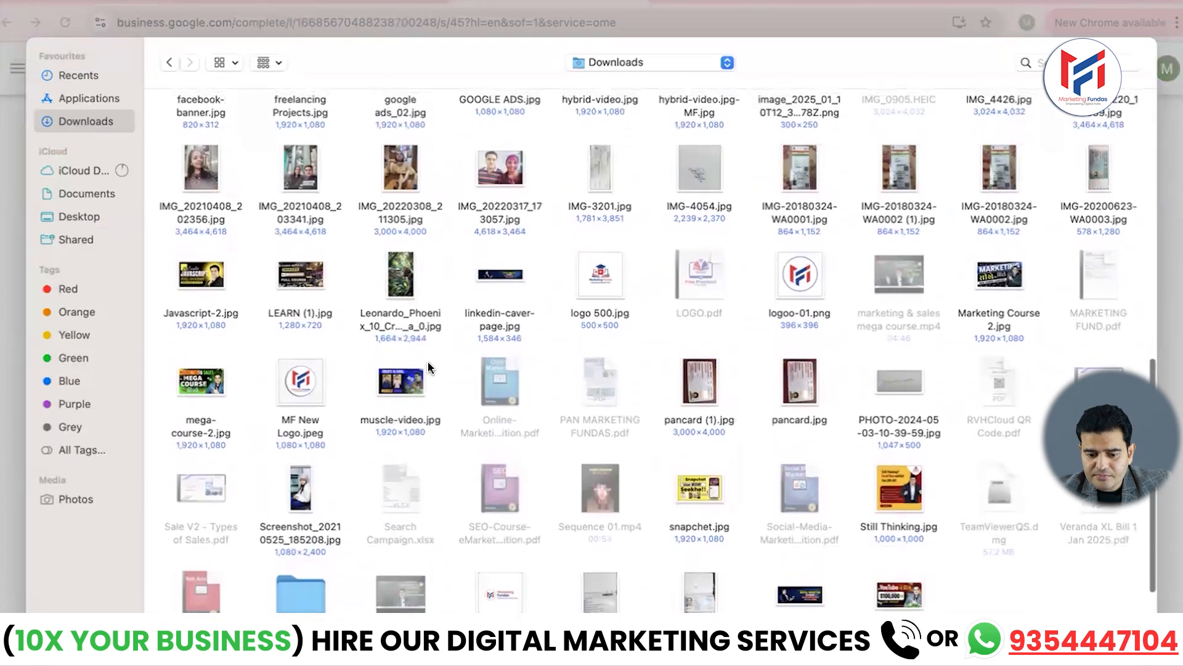
pyautogui.scroll(2, 428, 365)
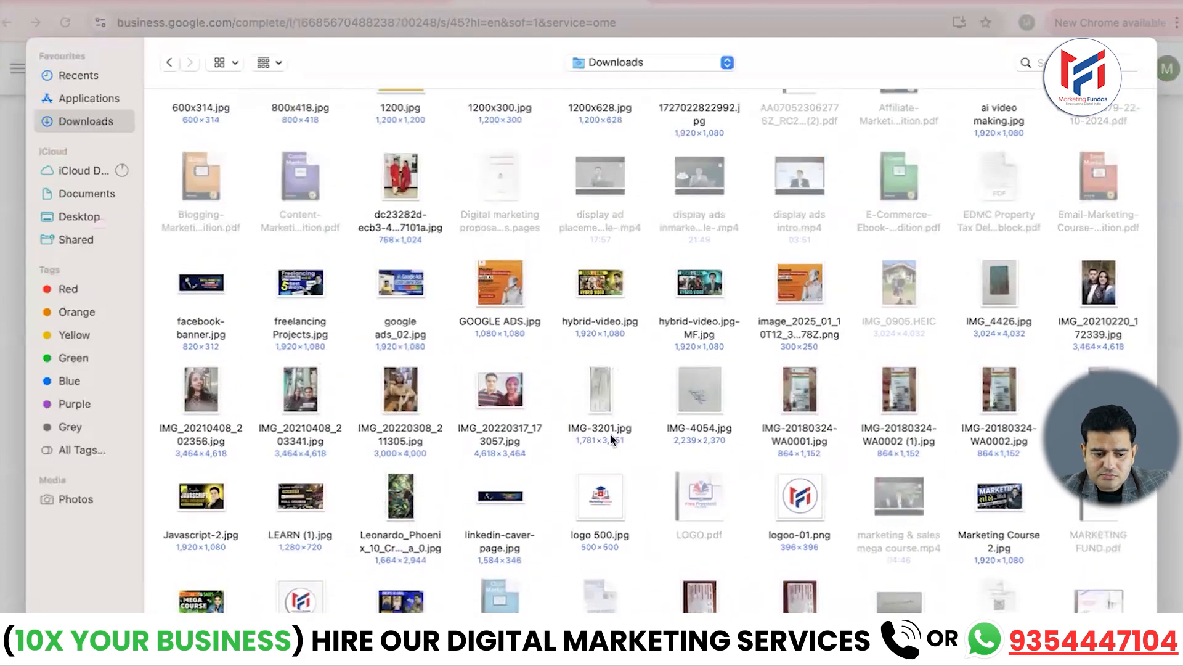
pyautogui.scroll(-2, 609, 432)
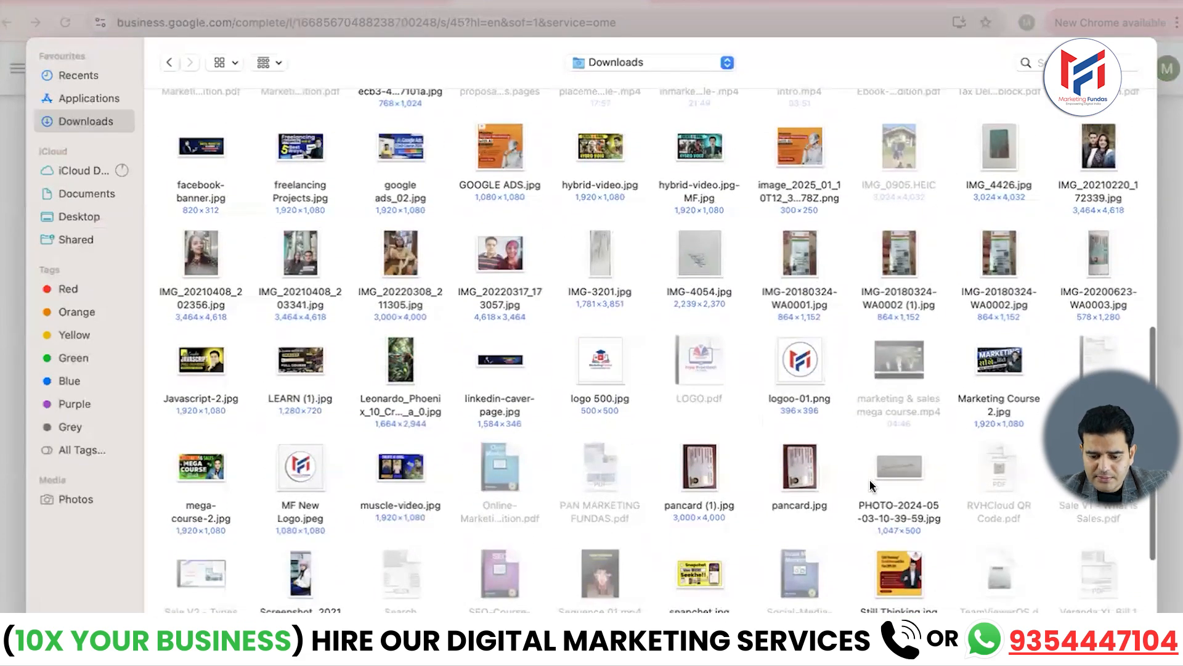
pyautogui.click(891, 570)
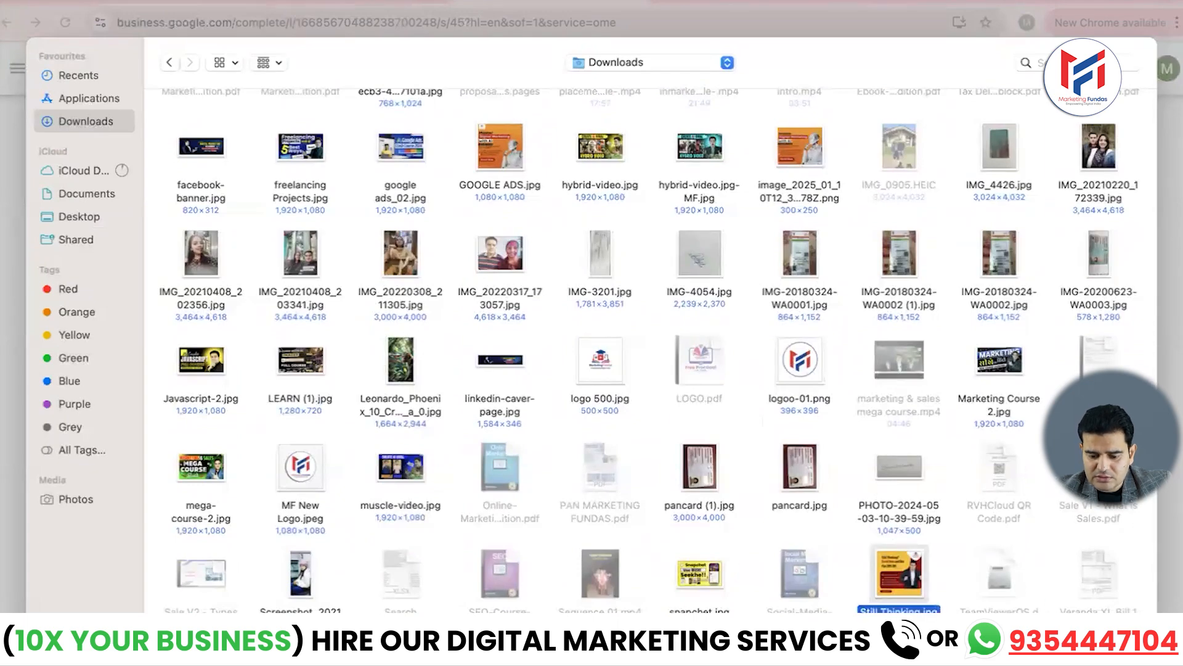
pyautogui.press('Return')
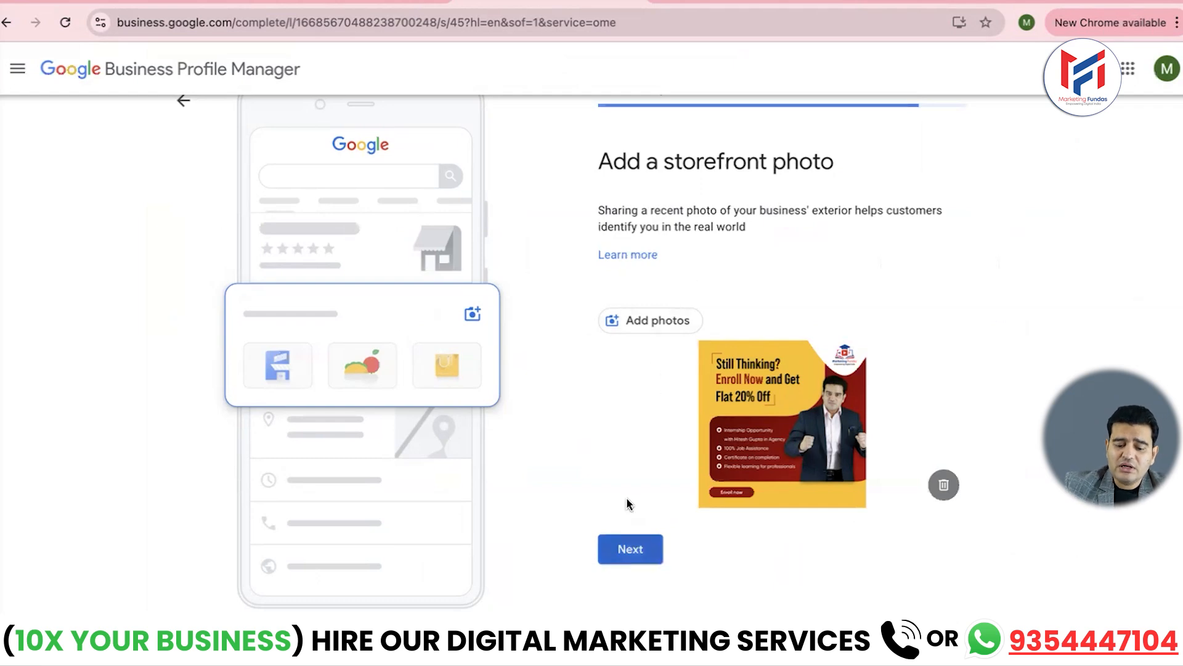
# - Continue past the uploaded storefront photo to the business photos page
pyautogui.click(625, 548)
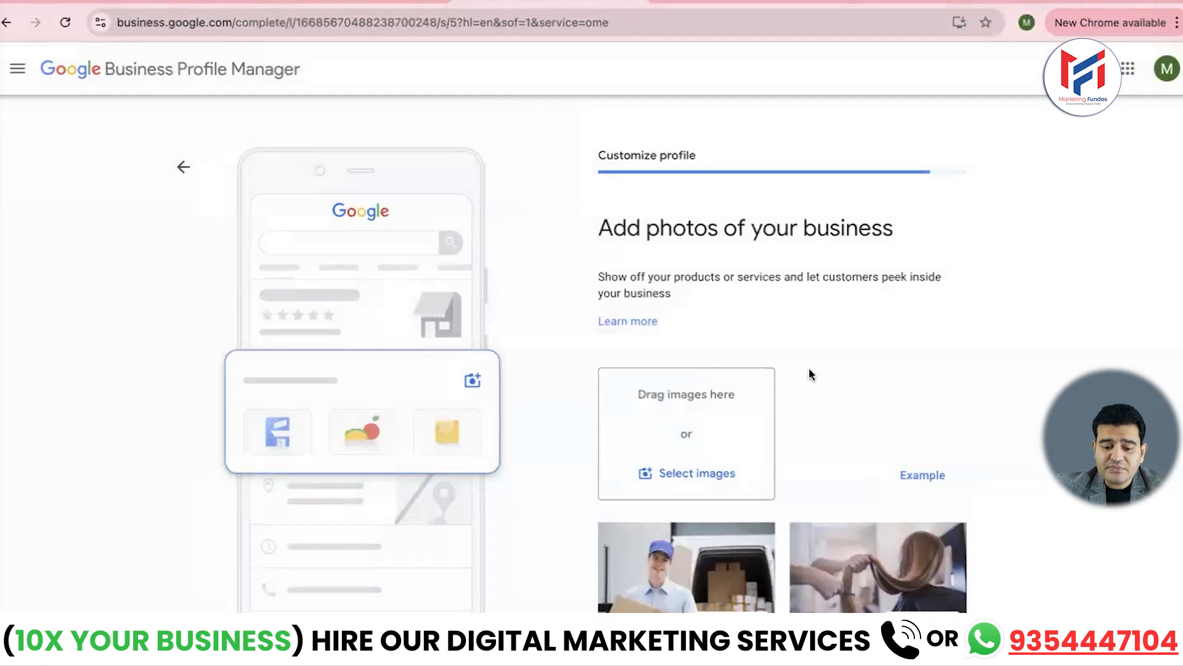
# - Skip adding business photos and decline the ₹20,000 advertising credit offer
pyautogui.scroll(-3, 808, 257)
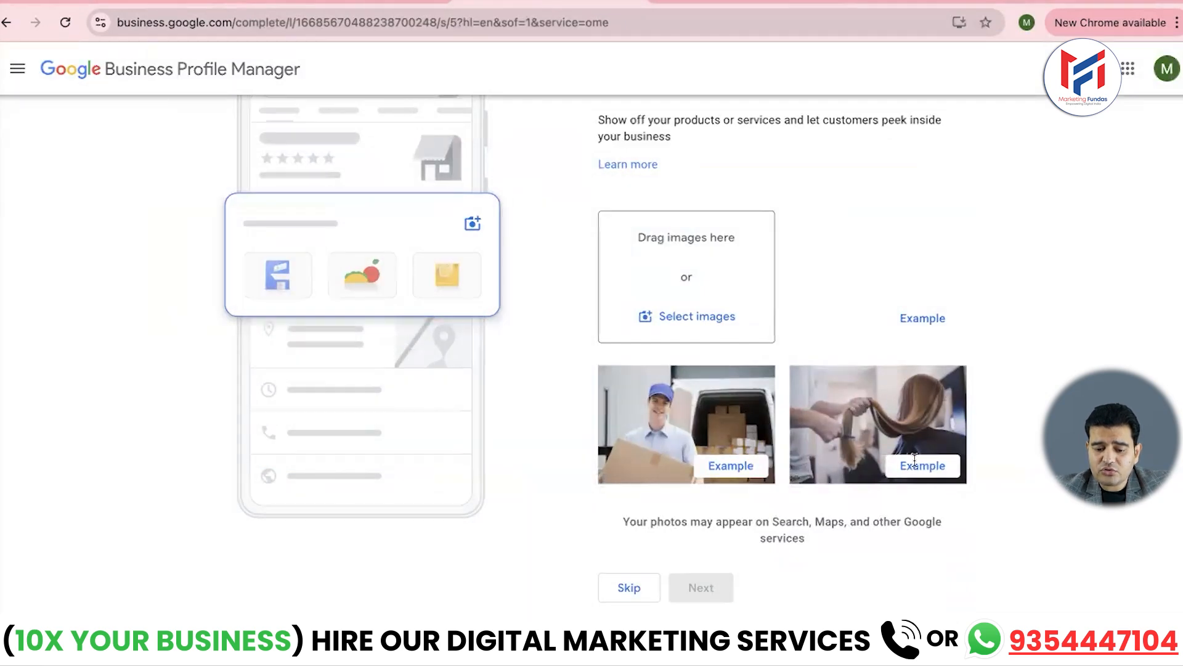
pyautogui.click(628, 586)
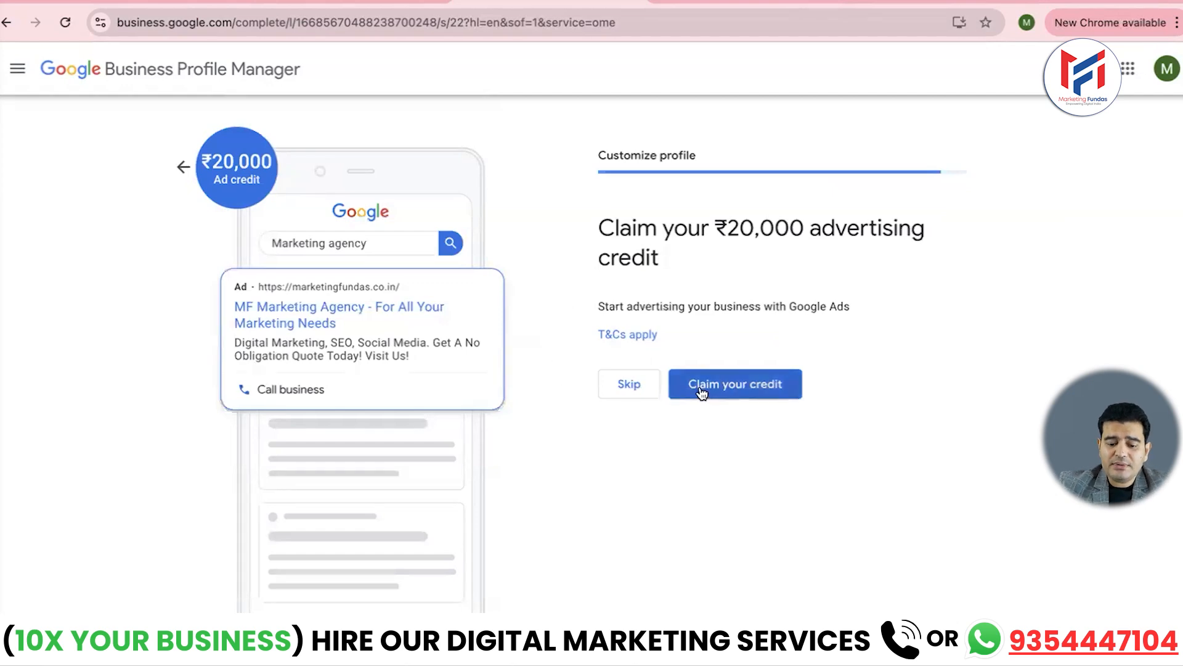
pyautogui.click(627, 383)
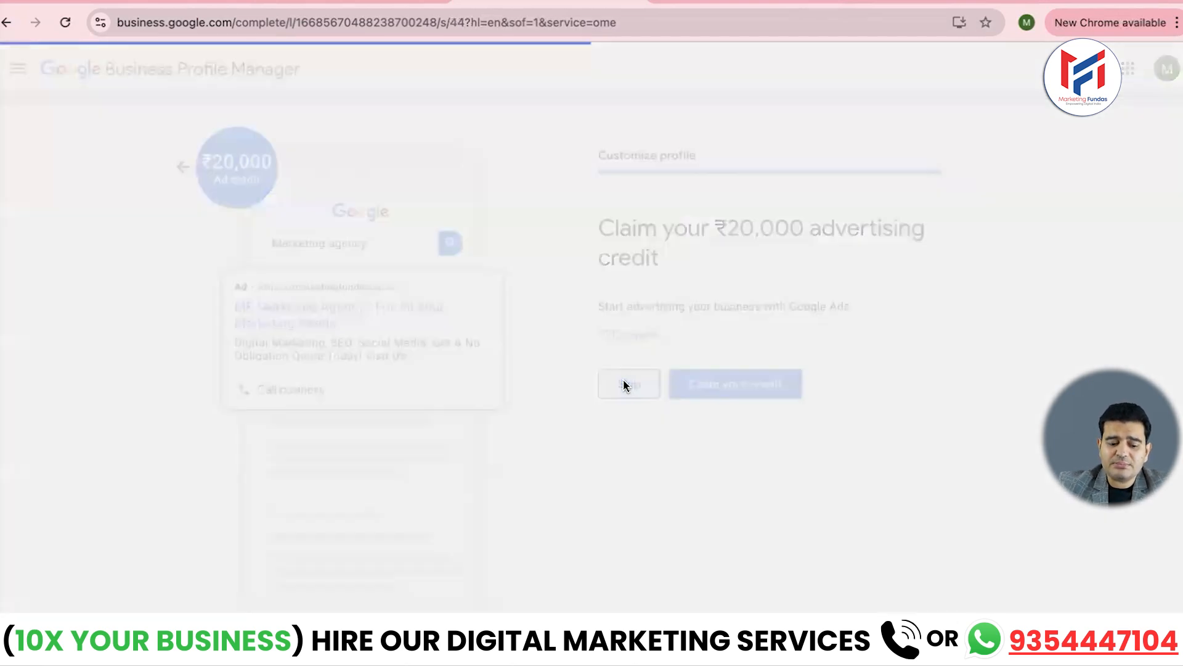